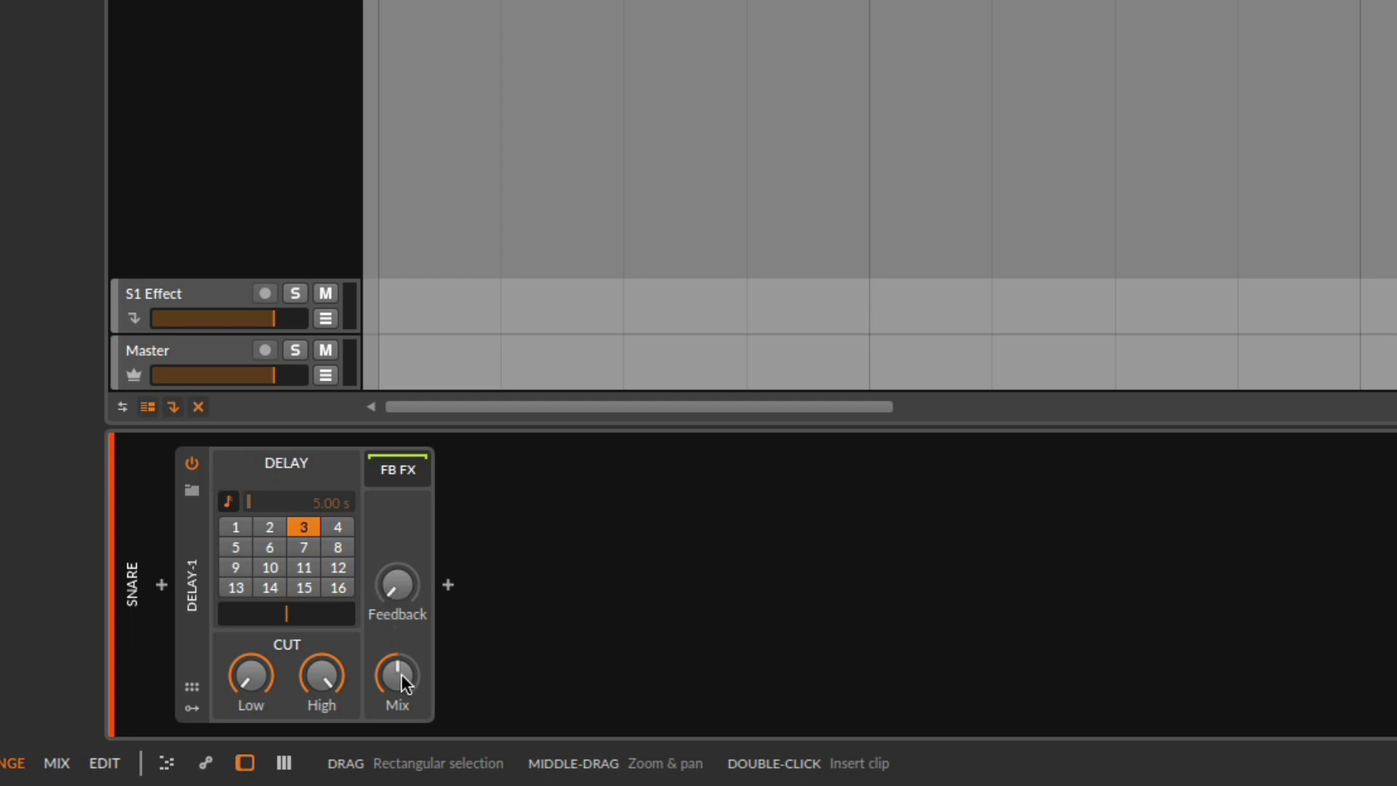
Bypass the Delay-1 device on the SNARE track and play the dry snare briefly
{"action": "left_click", "coordinate": [192, 463]}
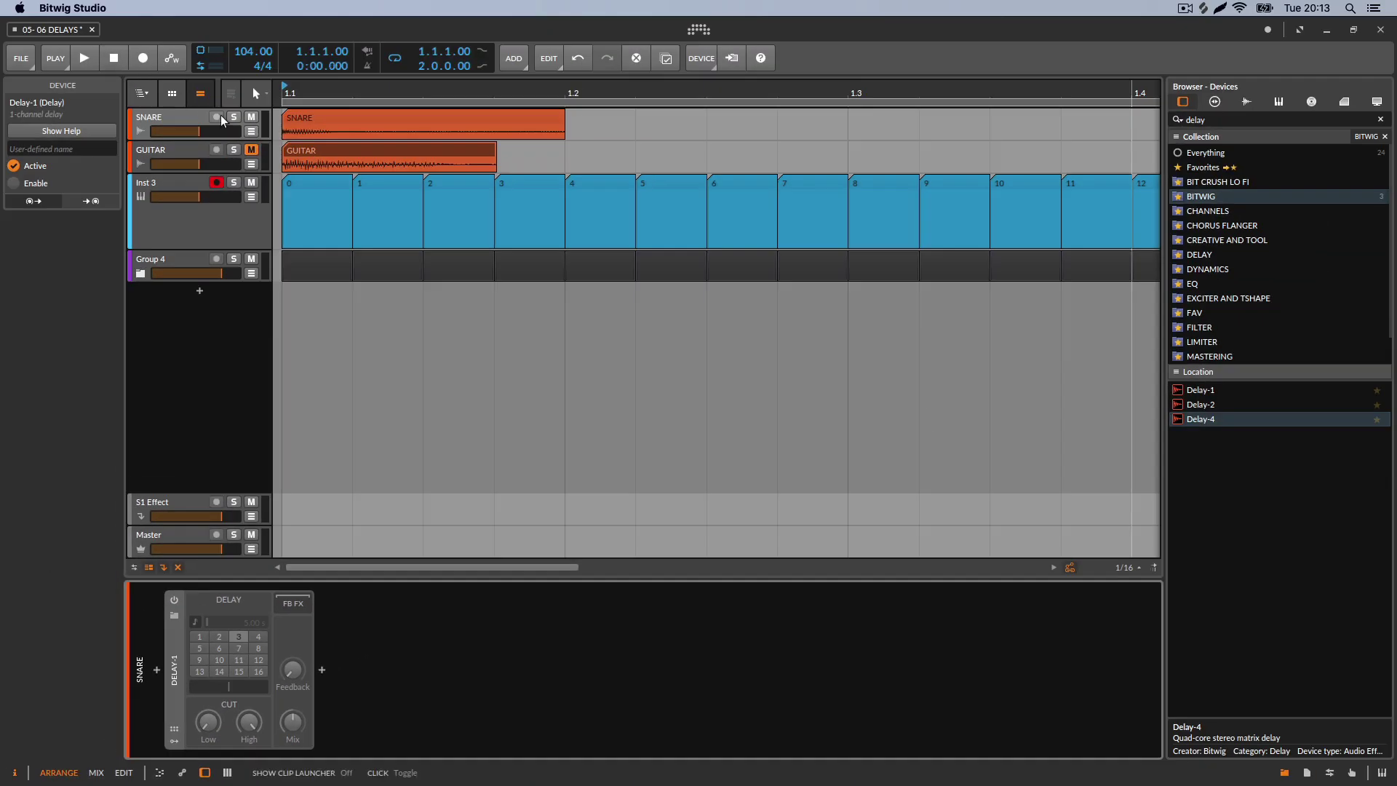
{"action": "left_click", "coordinate": [122, 63]}
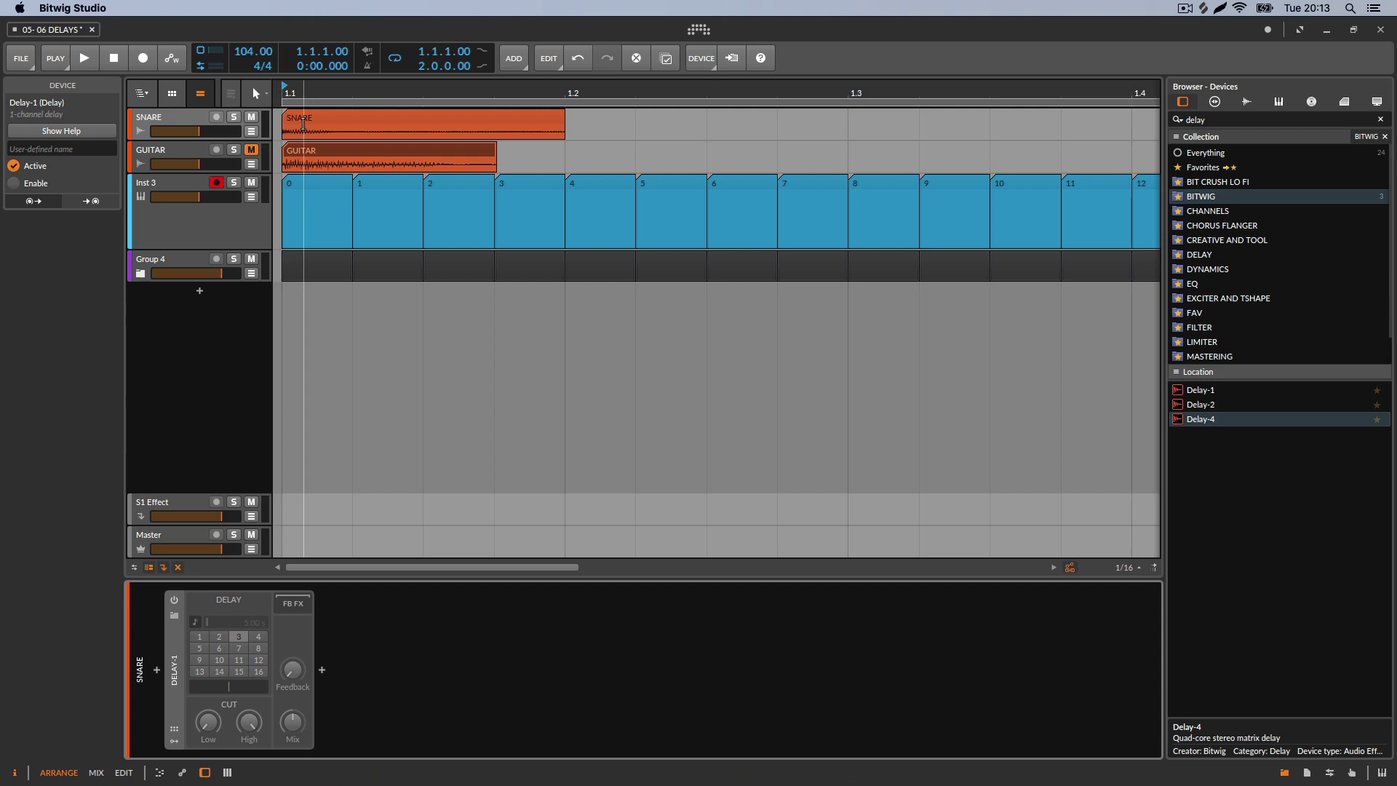
{"action": "left_click", "coordinate": [84, 58]}
{"action": "left_click", "coordinate": [115, 64]}
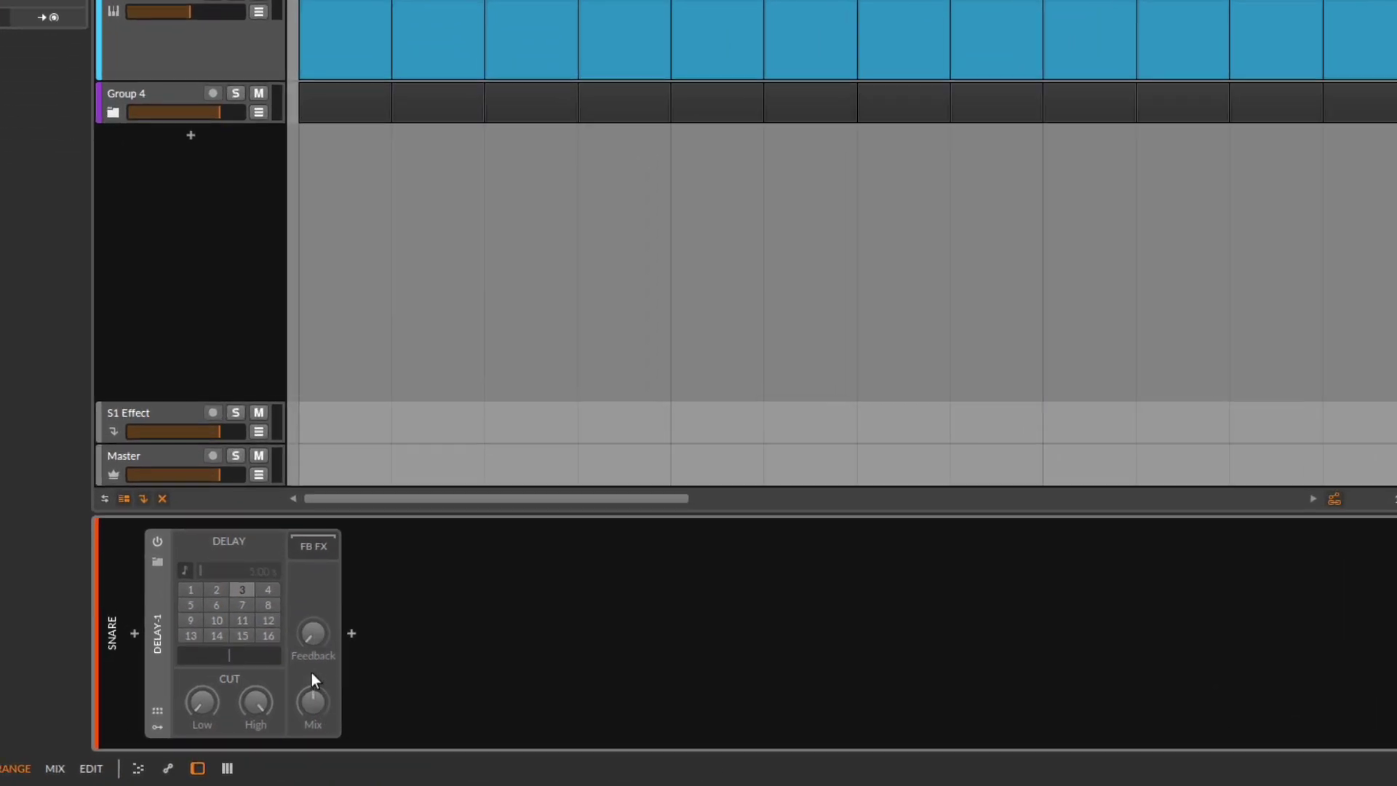
Try Delay-1's Mix at about 25.5 % and about 90 %, and reset it to its default
{"action": "mouse_move", "coordinate": [293, 717]}
{"action": "left_click_drag", "start_coordinate": [313, 702], "coordinate": [313, 732]}
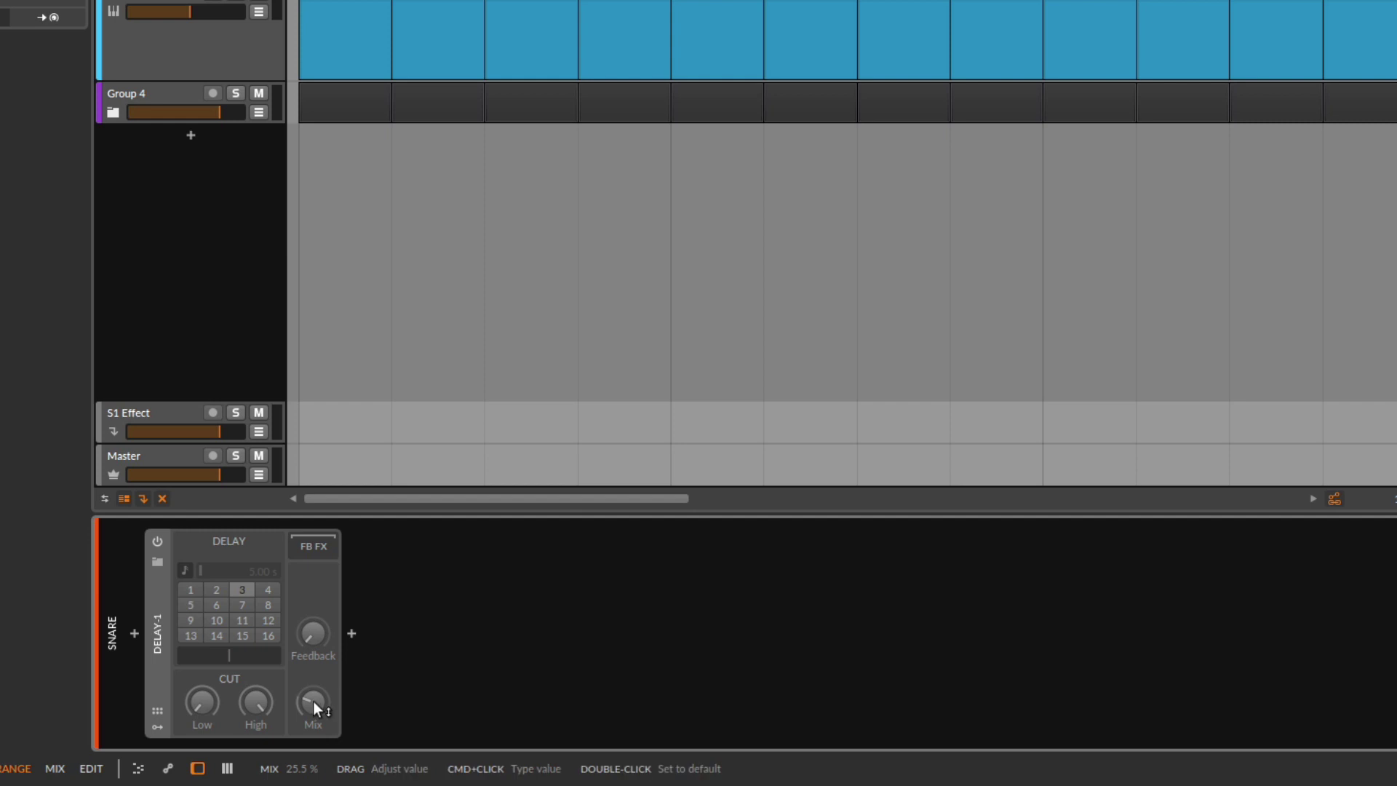
{"action": "left_click_drag", "start_coordinate": [313, 701], "coordinate": [313, 618]}
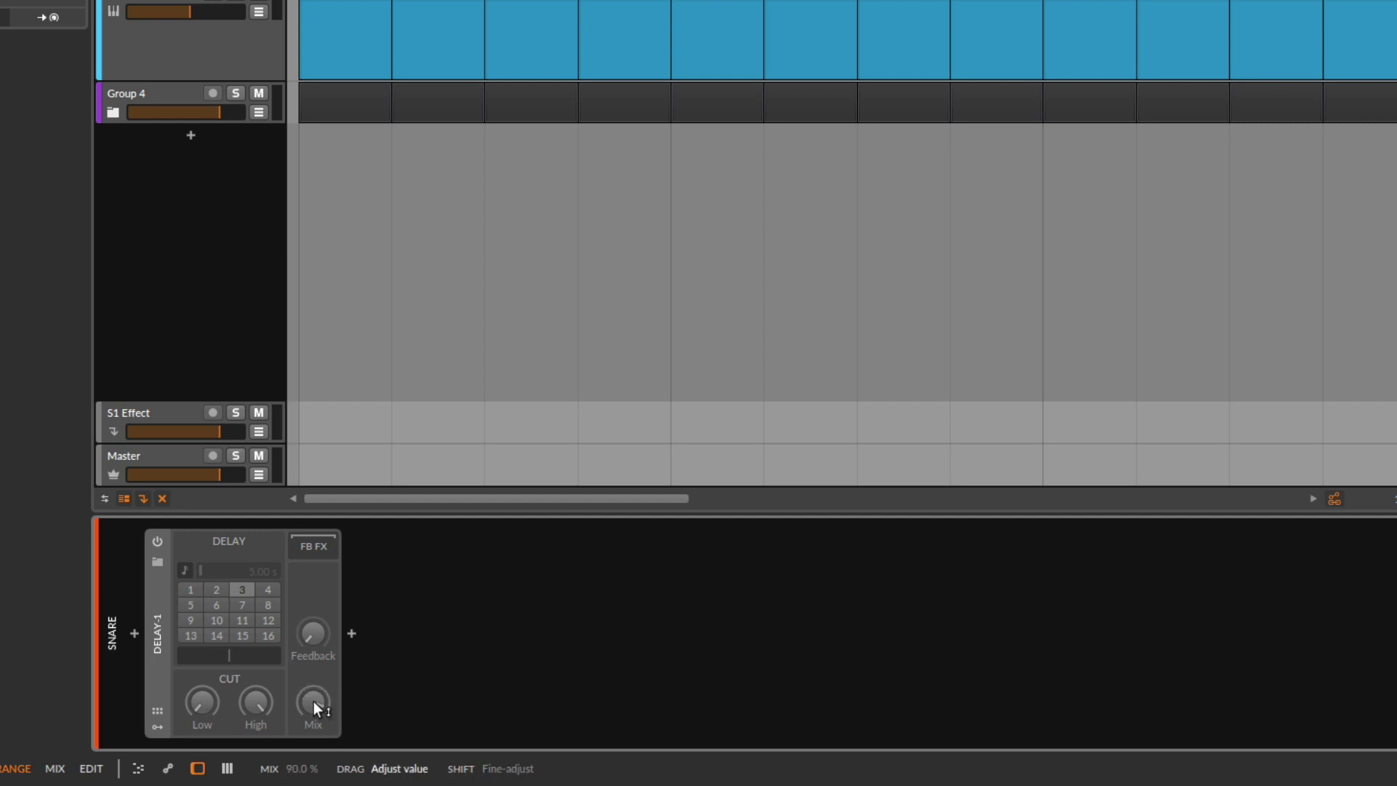
{"action": "mouse_move", "coordinate": [311, 706]}
{"action": "left_mouse_down"}
{"action": "mouse_move", "coordinate": [316, 750]}
{"action": "mouse_move", "coordinate": [318, 714]}
{"action": "left_mouse_up"}
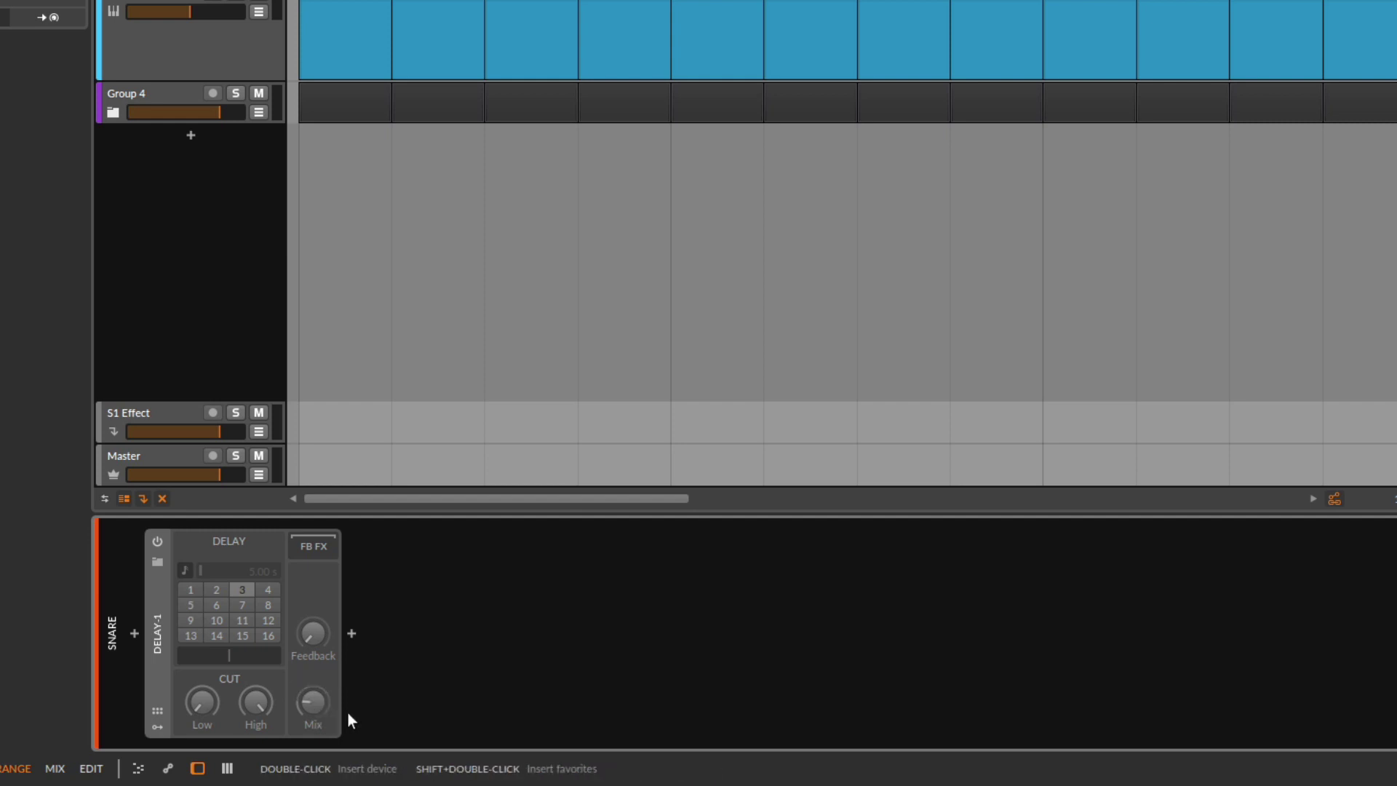
{"action": "double_click", "coordinate": [309, 703]}
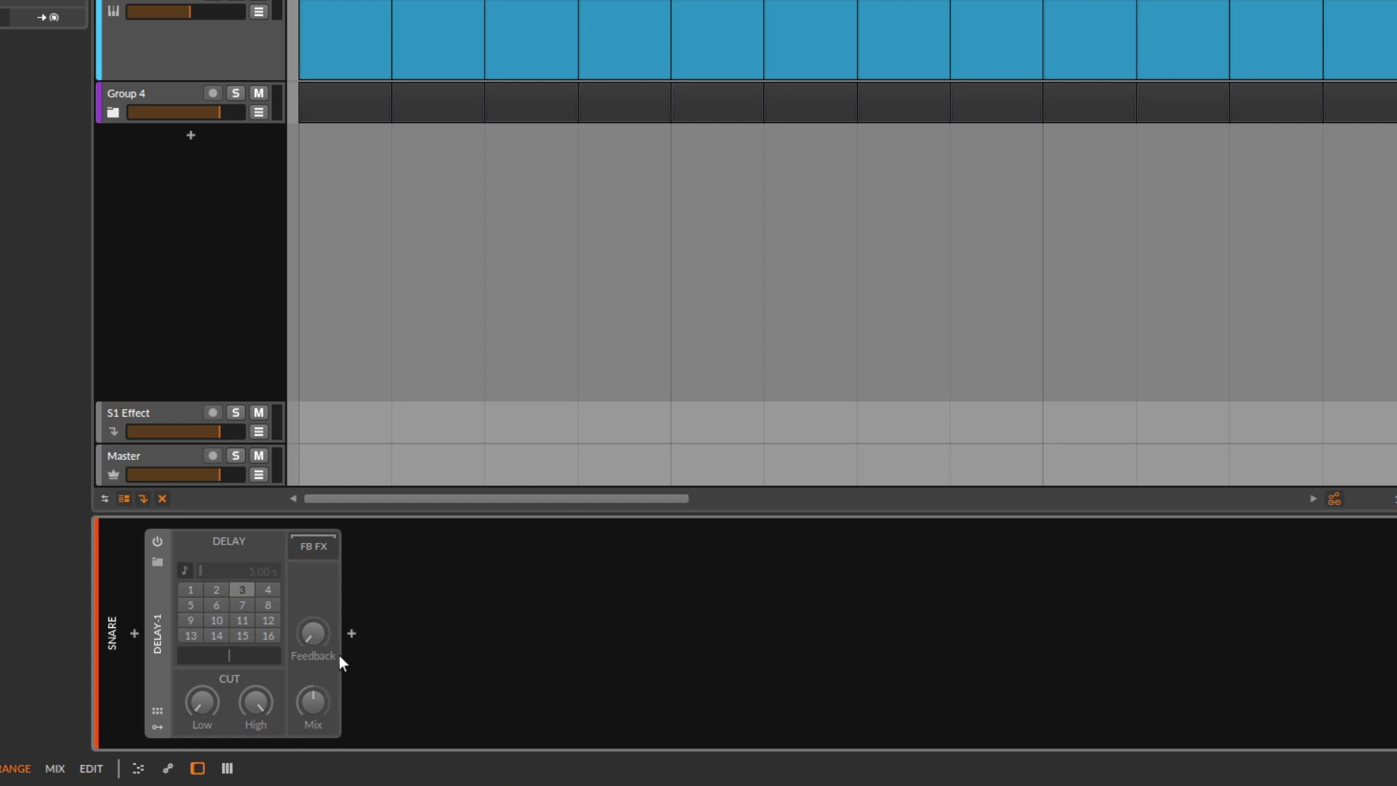
{"action": "left_click_drag", "start_coordinate": [315, 633], "coordinate": [304, 685]}
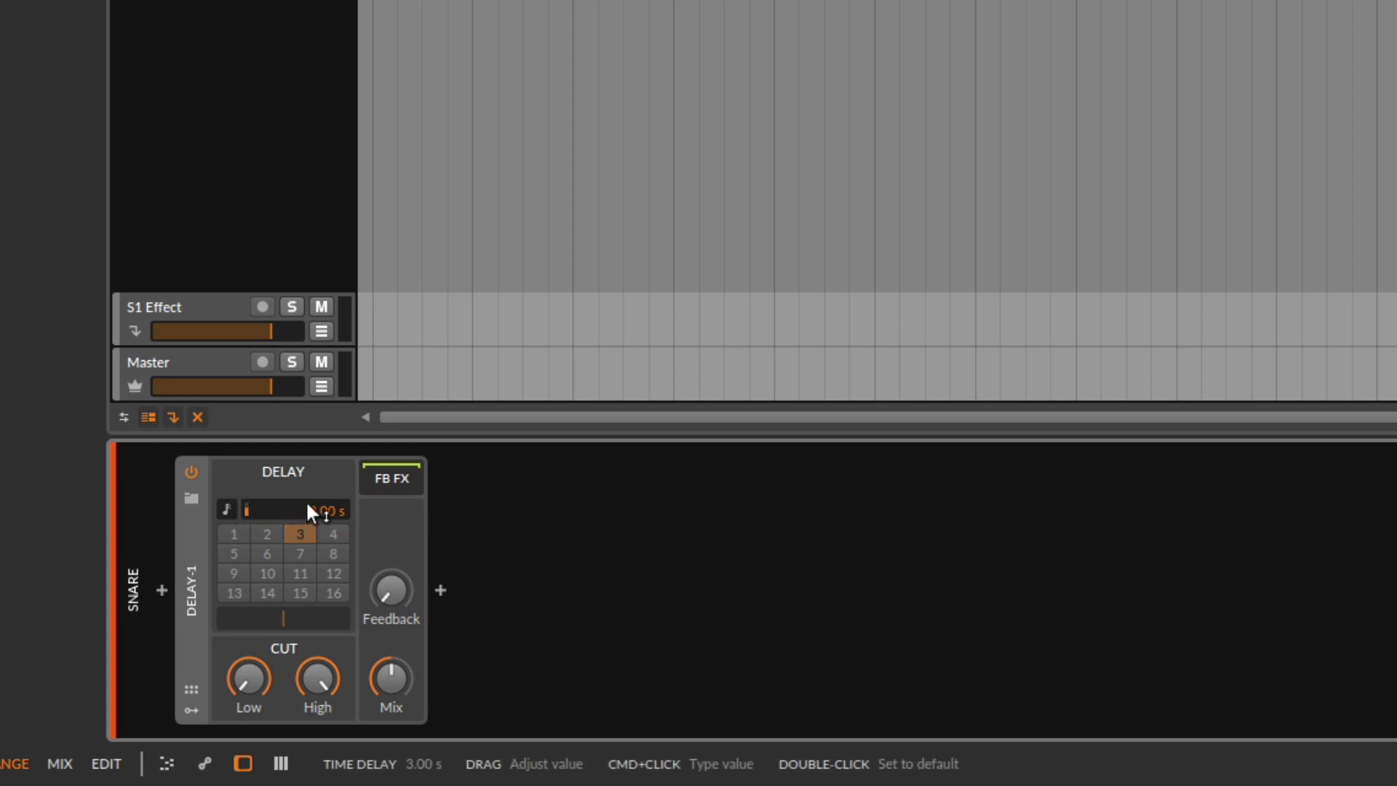
Set Delay-1's delay time to 3.01 s and play the snare to hear the echo
{"action": "left_click_drag", "start_coordinate": [309, 509], "coordinate": [309, 515]}
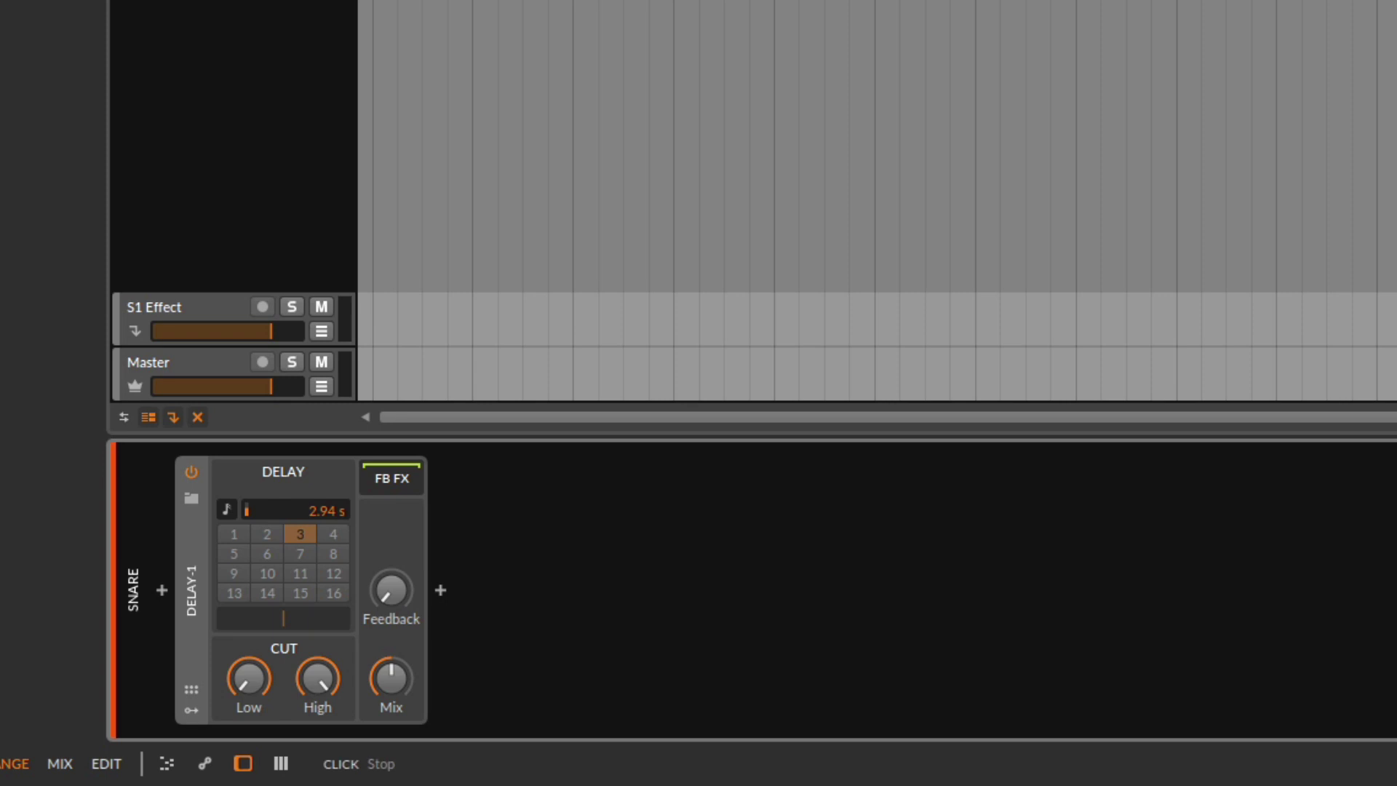
{"action": "left_click_drag", "start_coordinate": [323, 517], "coordinate": [324, 512]}
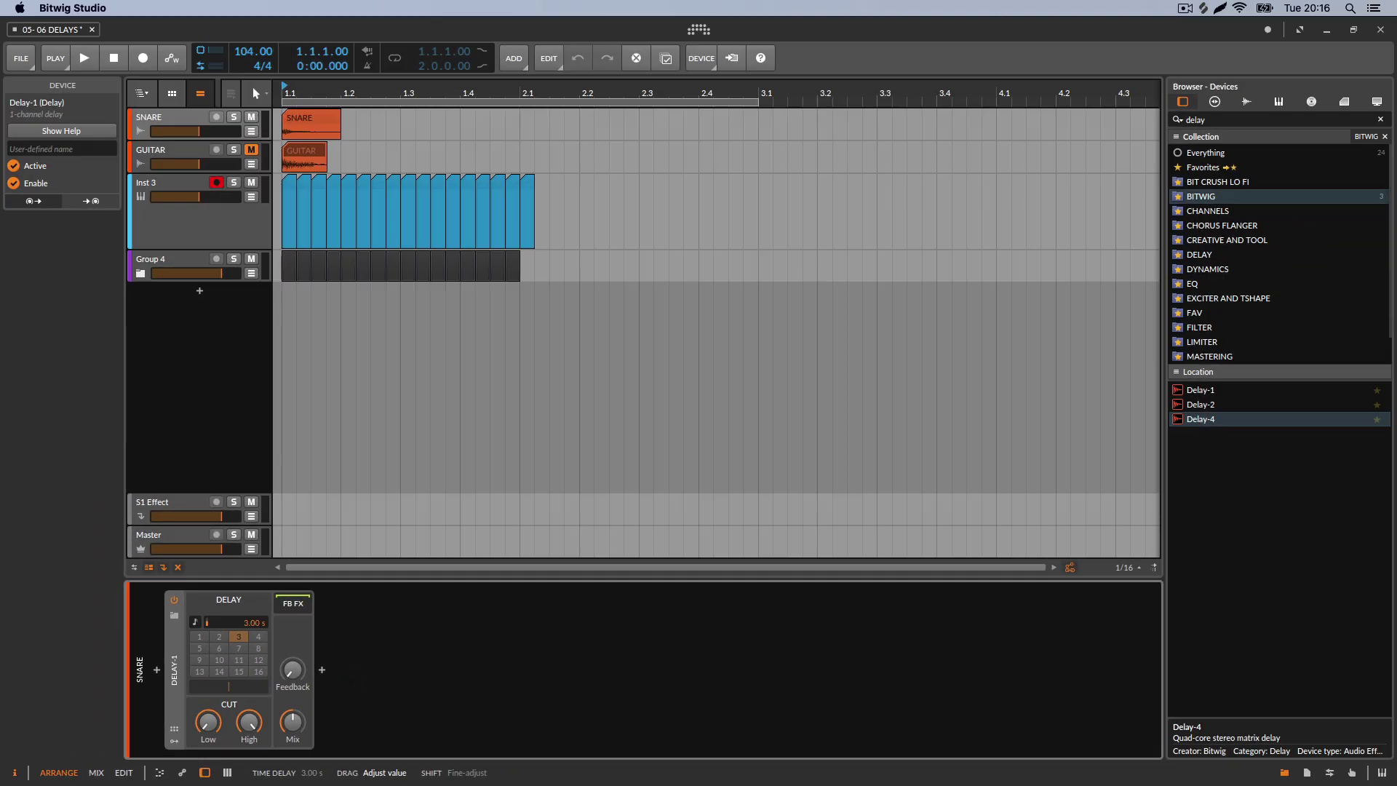
{"action": "left_click_drag", "start_coordinate": [241, 622], "coordinate": [240, 621]}
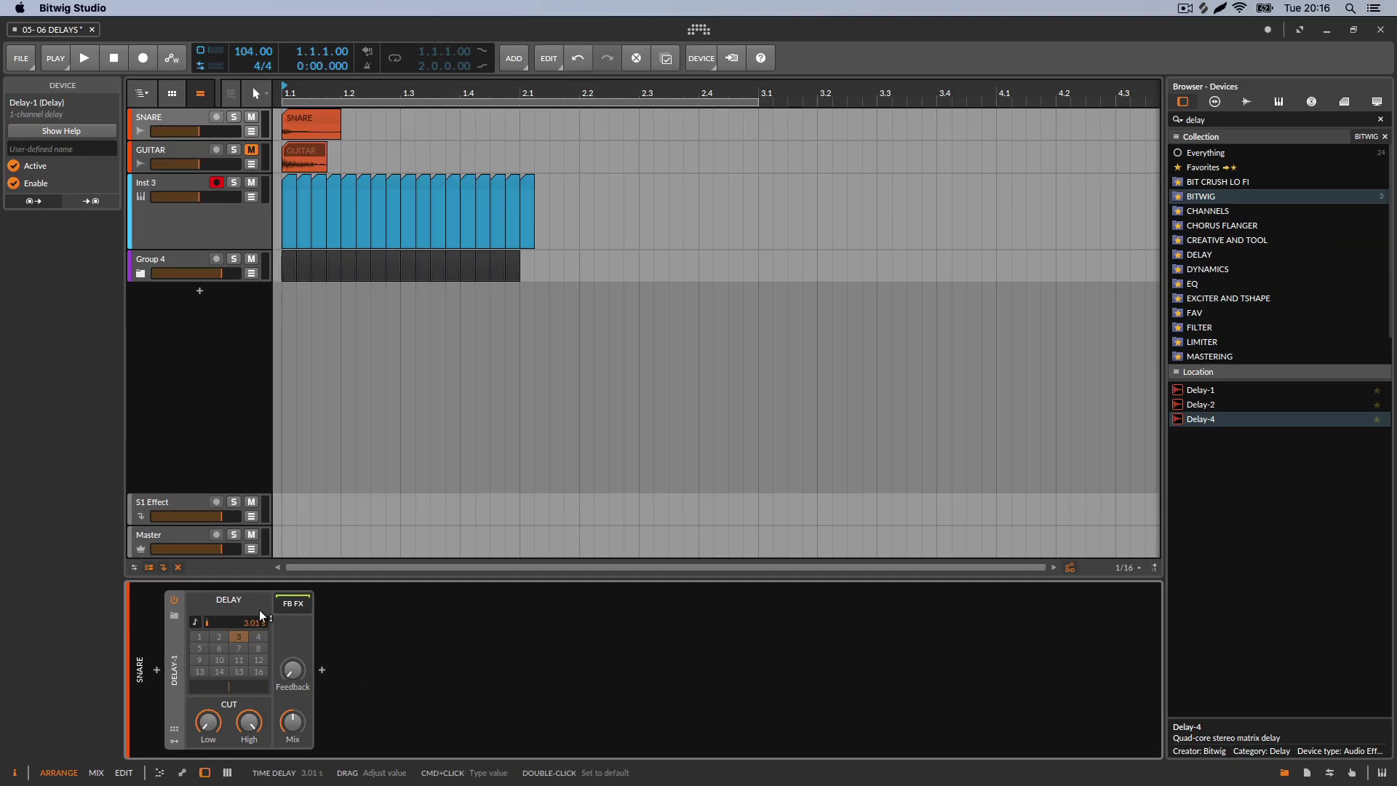
{"action": "left_click", "coordinate": [86, 58]}
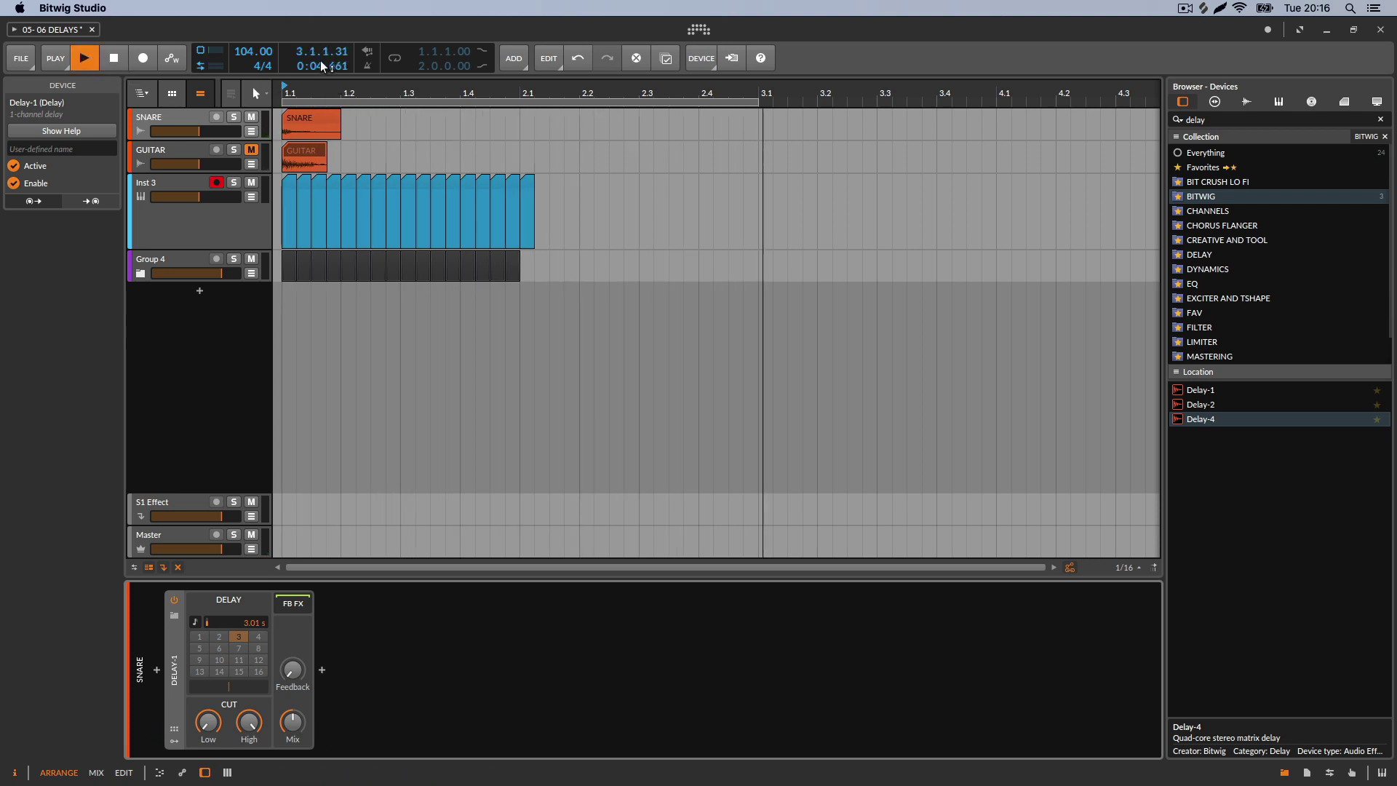
{"action": "left_click", "coordinate": [114, 58]}
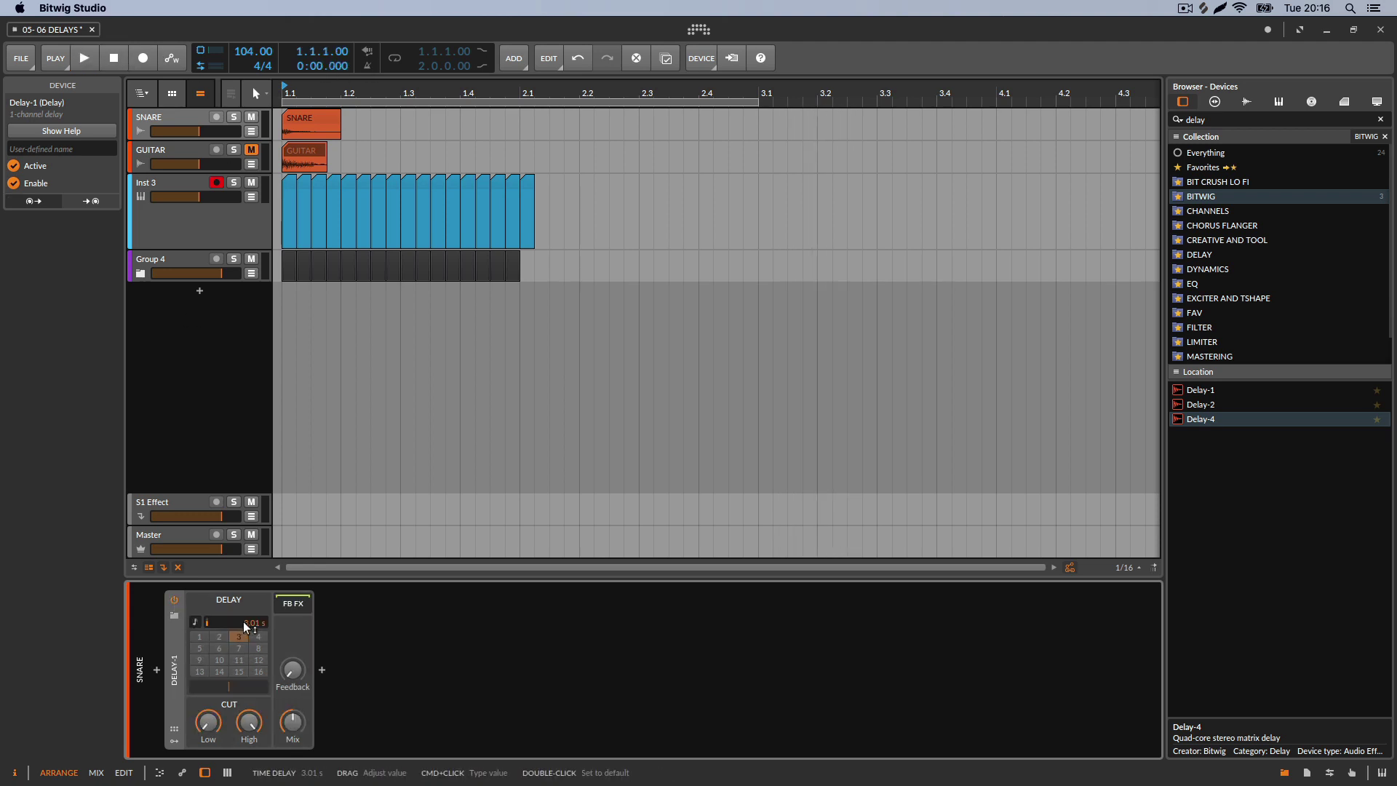
Shorten Delay-1's delay time to 369 ms and play the snare again
{"action": "mouse_move", "coordinate": [246, 628]}
{"action": "left_mouse_down"}
{"action": "mouse_move", "coordinate": [246, 669]}
{"action": "mouse_move", "coordinate": [251, 623]}
{"action": "mouse_move", "coordinate": [257, 634]}
{"action": "left_mouse_up"}
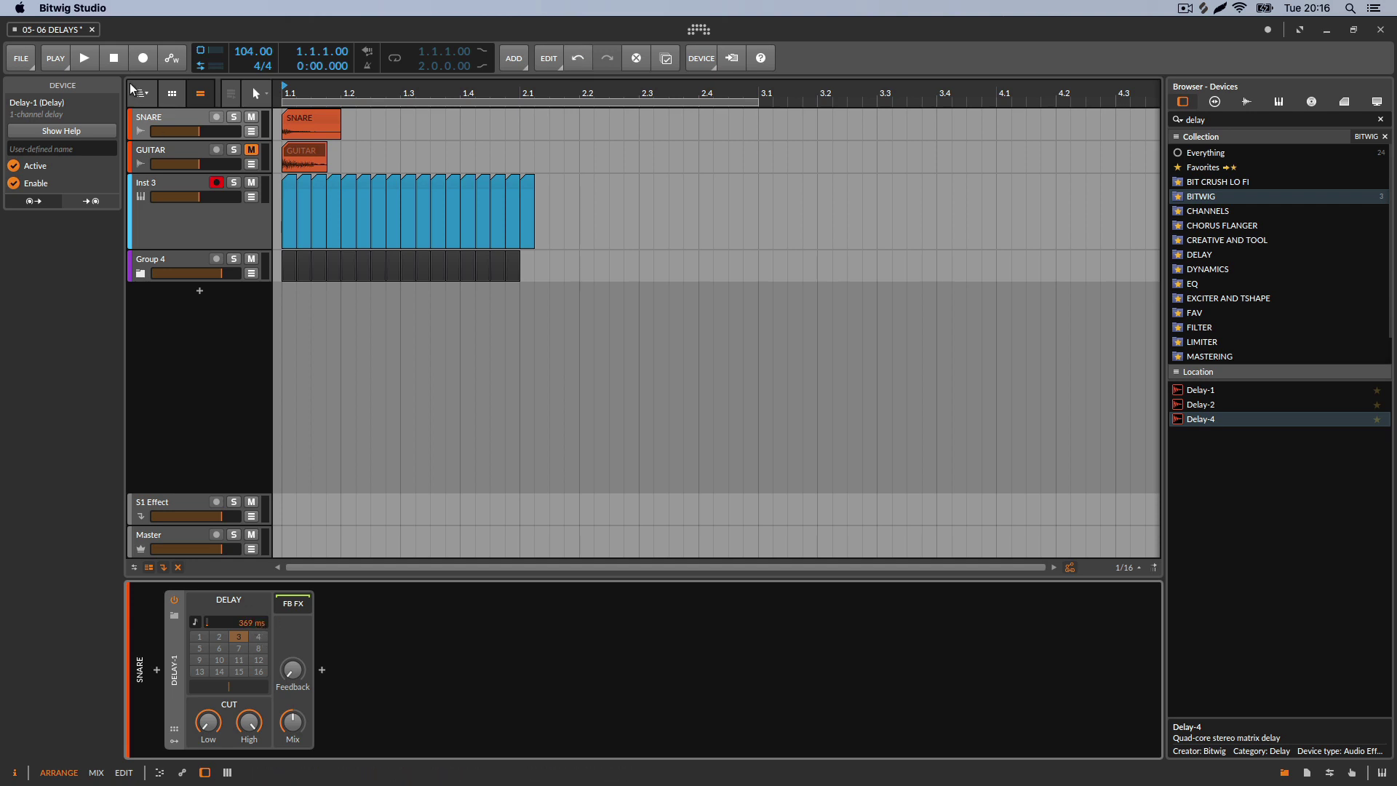
{"action": "left_click", "coordinate": [85, 57]}
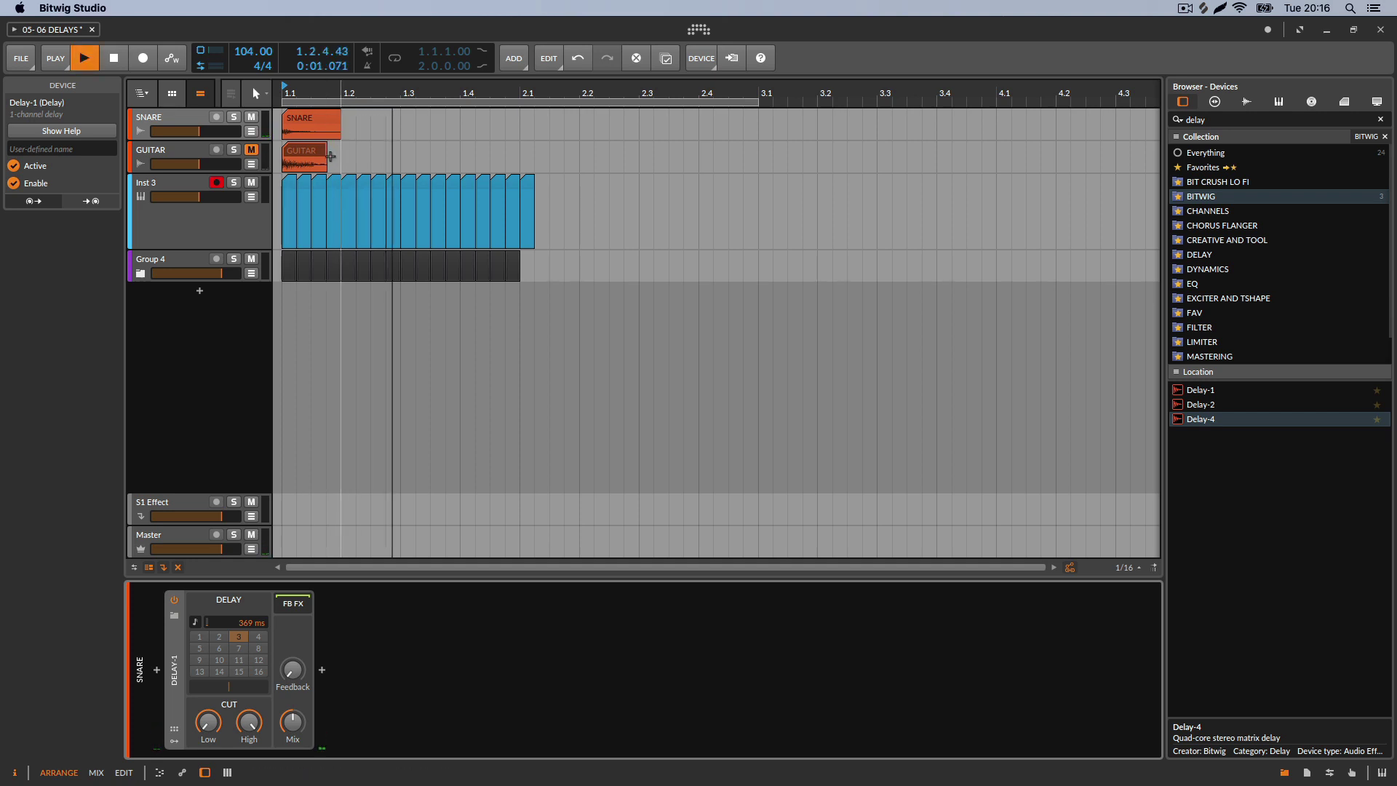
{"action": "left_click", "coordinate": [119, 63]}
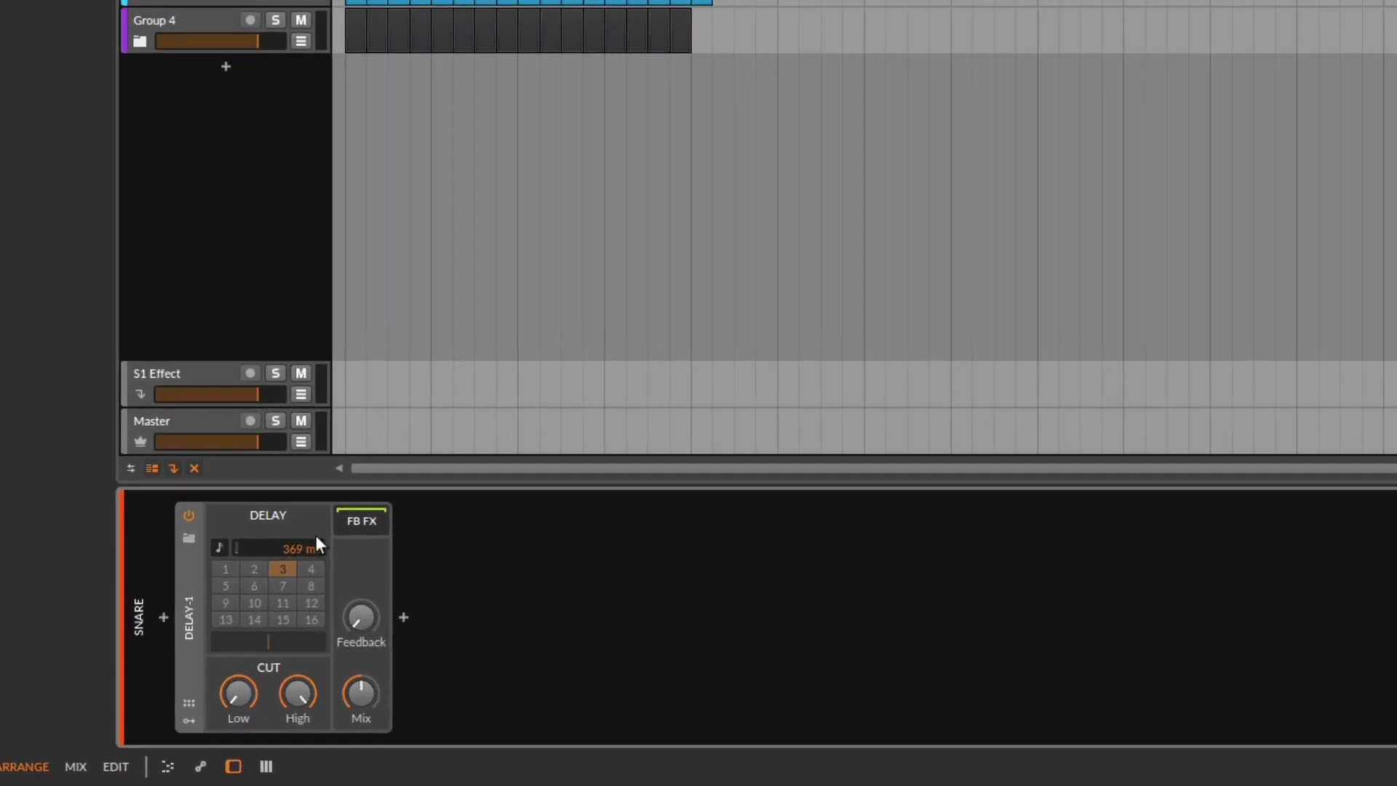
Switch Delay-1 from a free time in milliseconds to tempo-synced beat divisions
{"action": "left_click", "coordinate": [218, 545]}
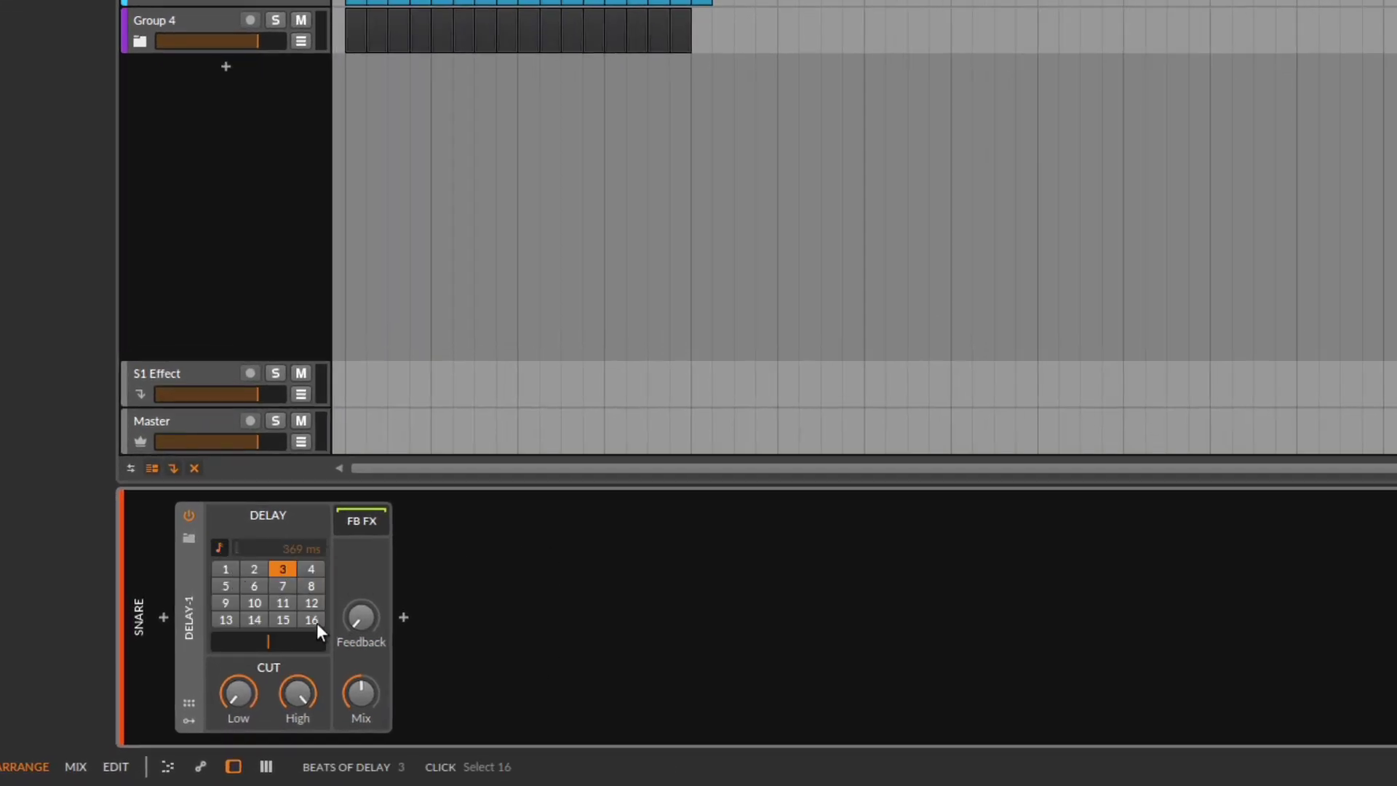
{"action": "key", "text": "plus"}
{"action": "key", "text": "plus"}
{"action": "key", "text": "plus"}
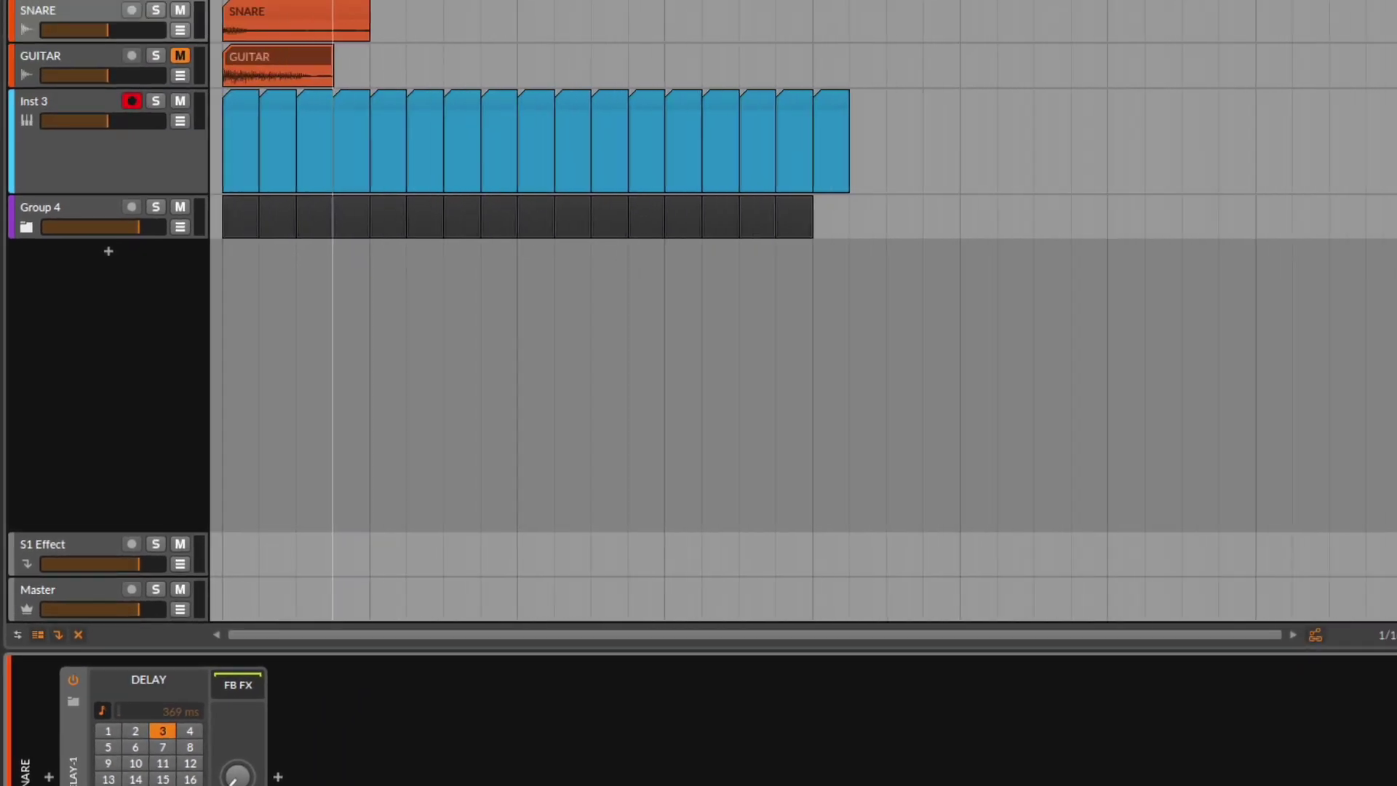
{"action": "key", "text": "minus"}
{"action": "key", "text": "minus"}
{"action": "key", "text": "minus"}
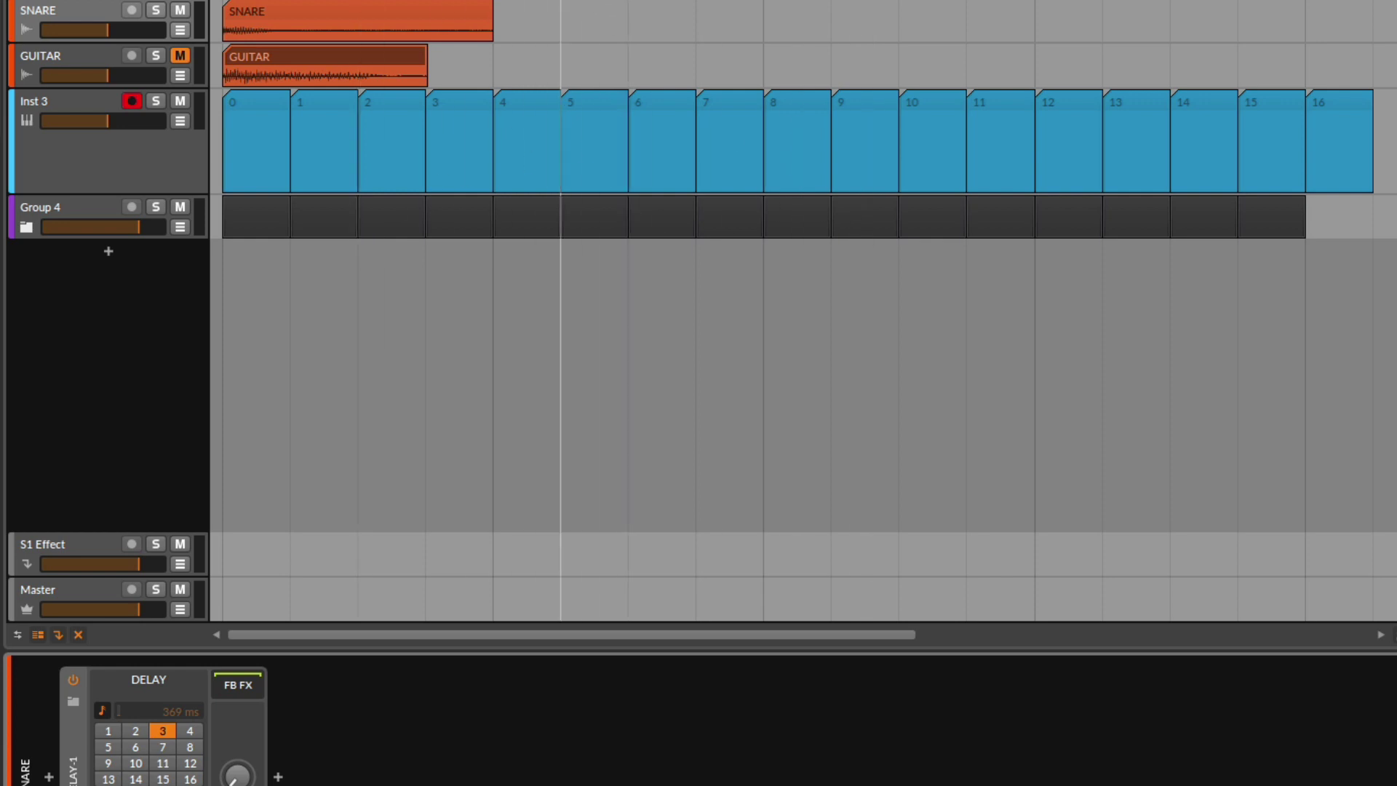
{"action": "key", "text": "minus"}
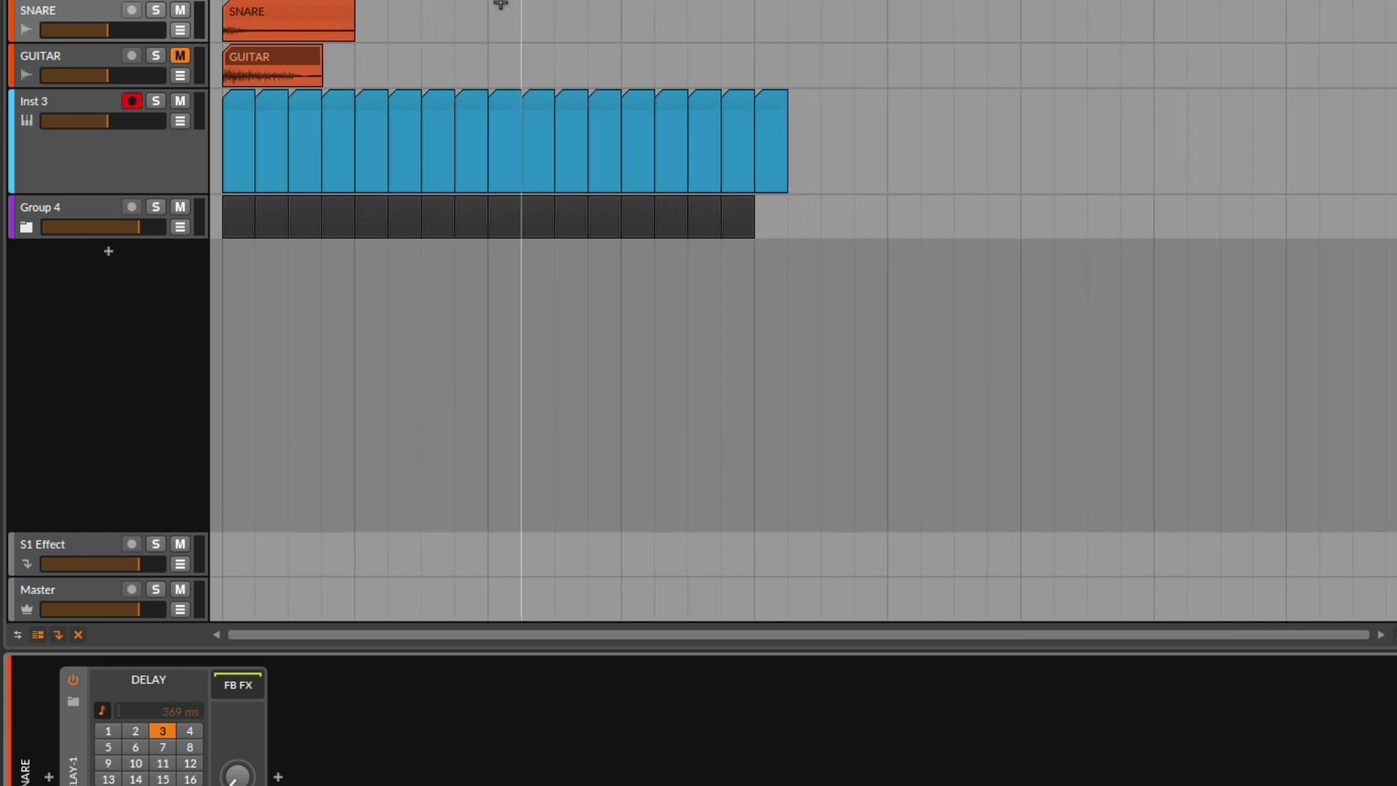
Play the snare with Delay-1's Beats of Delay at 2 to hear the echo against the numbered clips
{"action": "key", "text": "plus"}
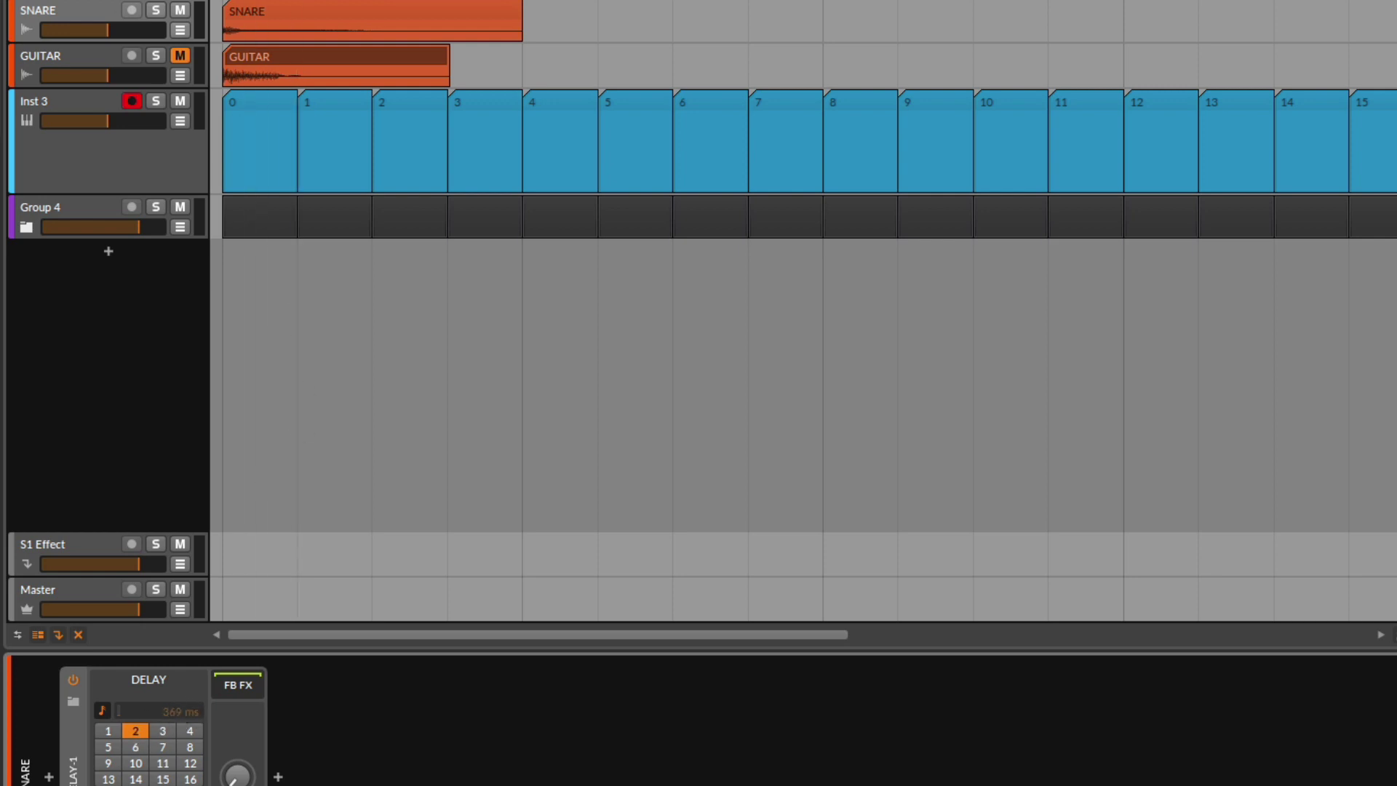
{"action": "key", "text": "space"}
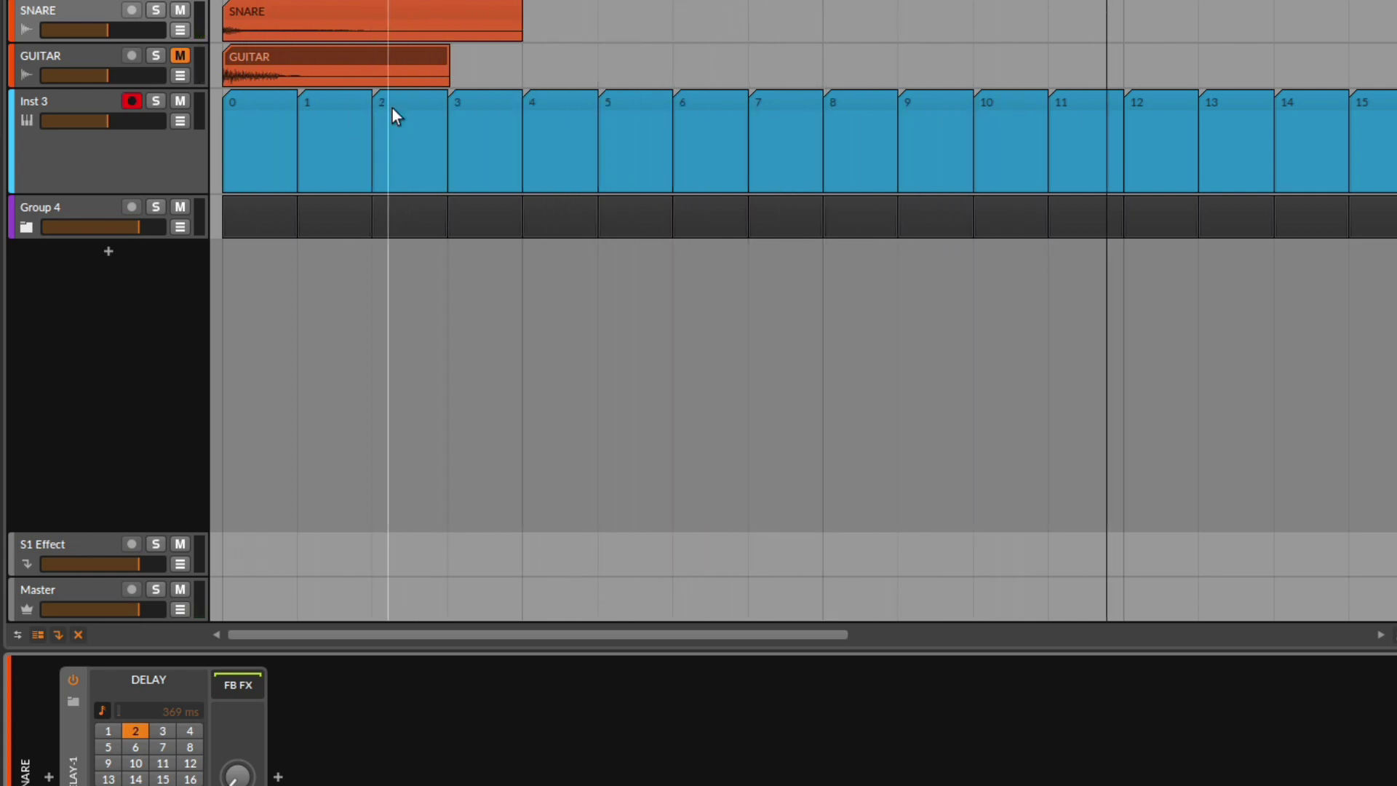
{"action": "key", "text": "space"}
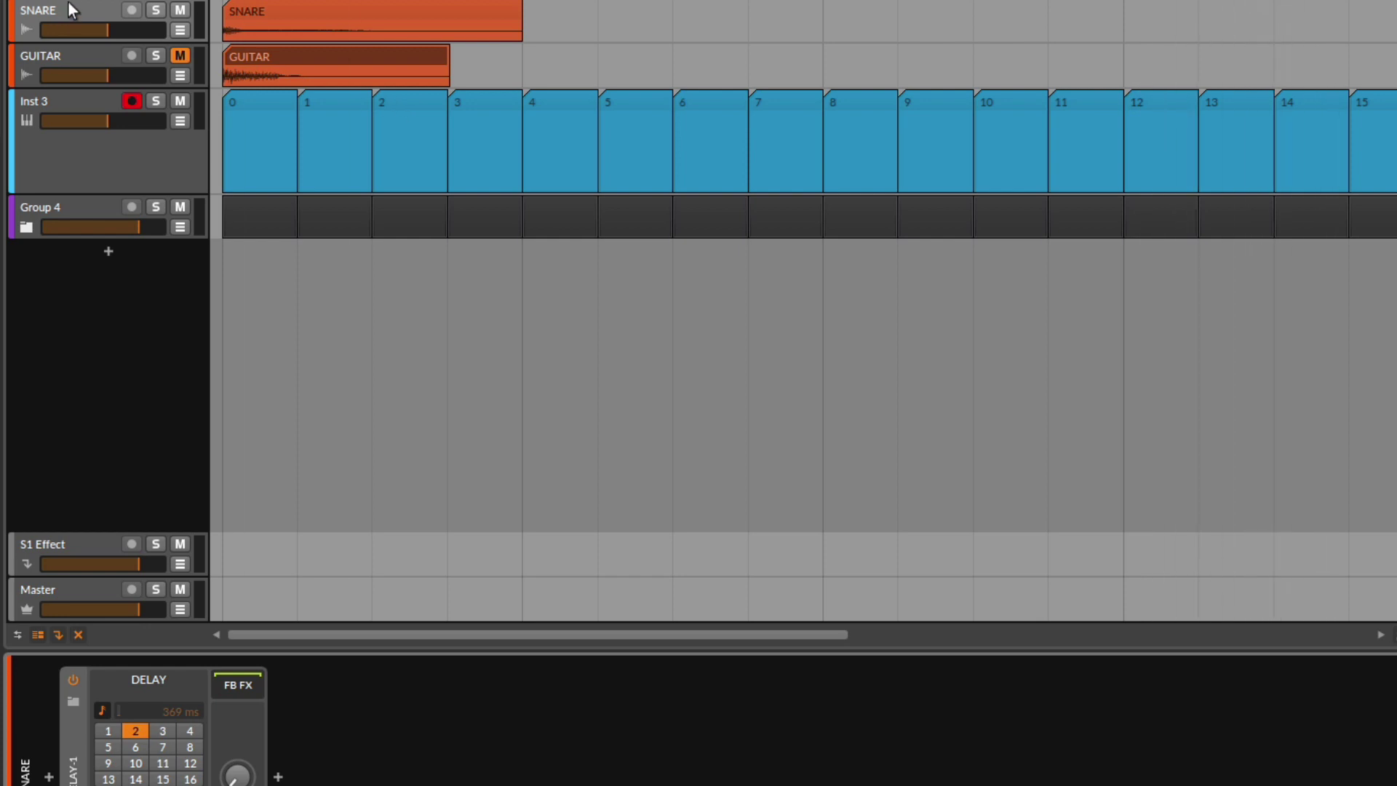
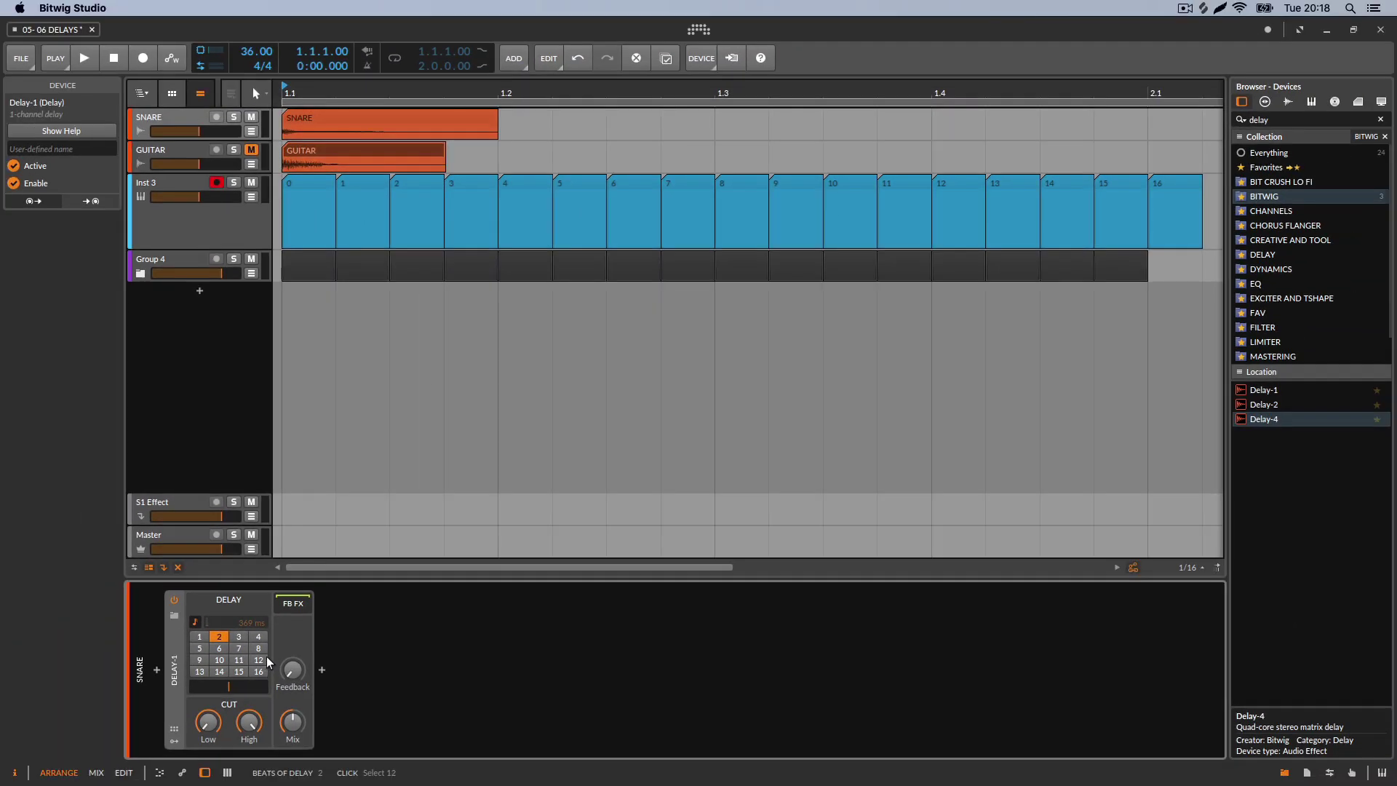
Set Delay-1's Beats of Delay to 4 and play the snare at 36 BPM
{"action": "left_click", "coordinate": [258, 638]}
{"action": "left_click", "coordinate": [85, 59]}
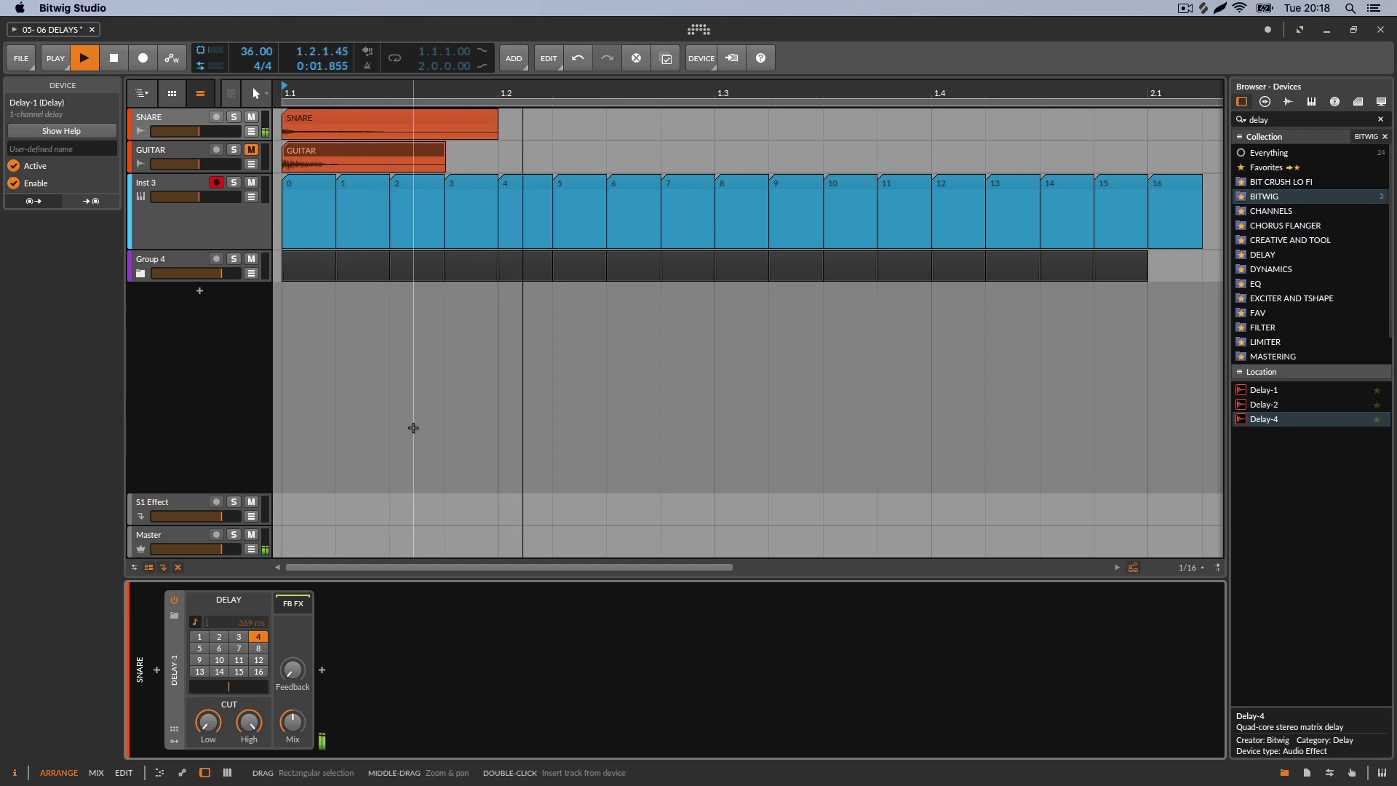
{"action": "key", "text": "space"}
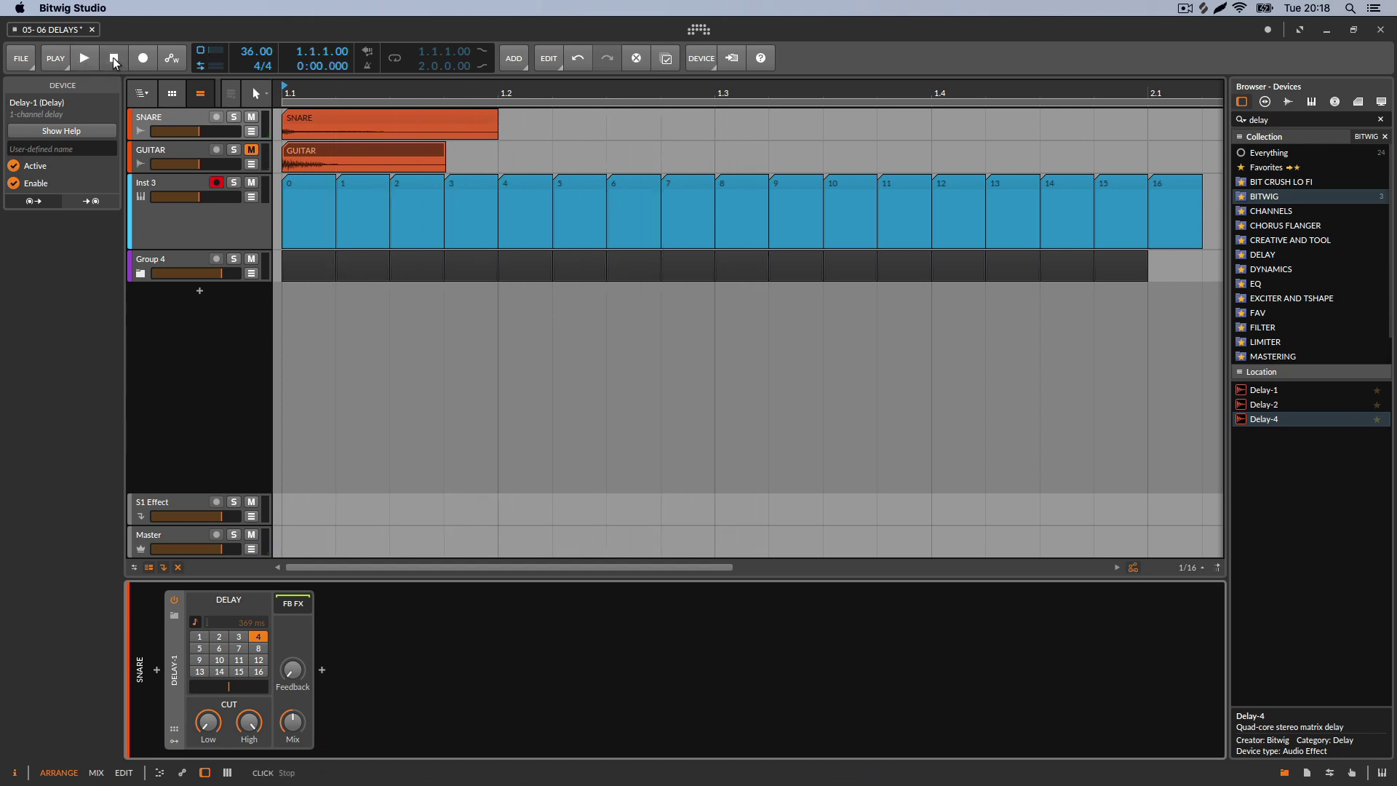
Set Delay-1's Beats of Delay to 8, raise the project tempo to 70 BPM, and play the snare
{"action": "left_click", "coordinate": [259, 649]}
{"action": "left_click_drag", "start_coordinate": [256, 51], "coordinate": [256, 22]}
{"action": "key", "text": "space"}
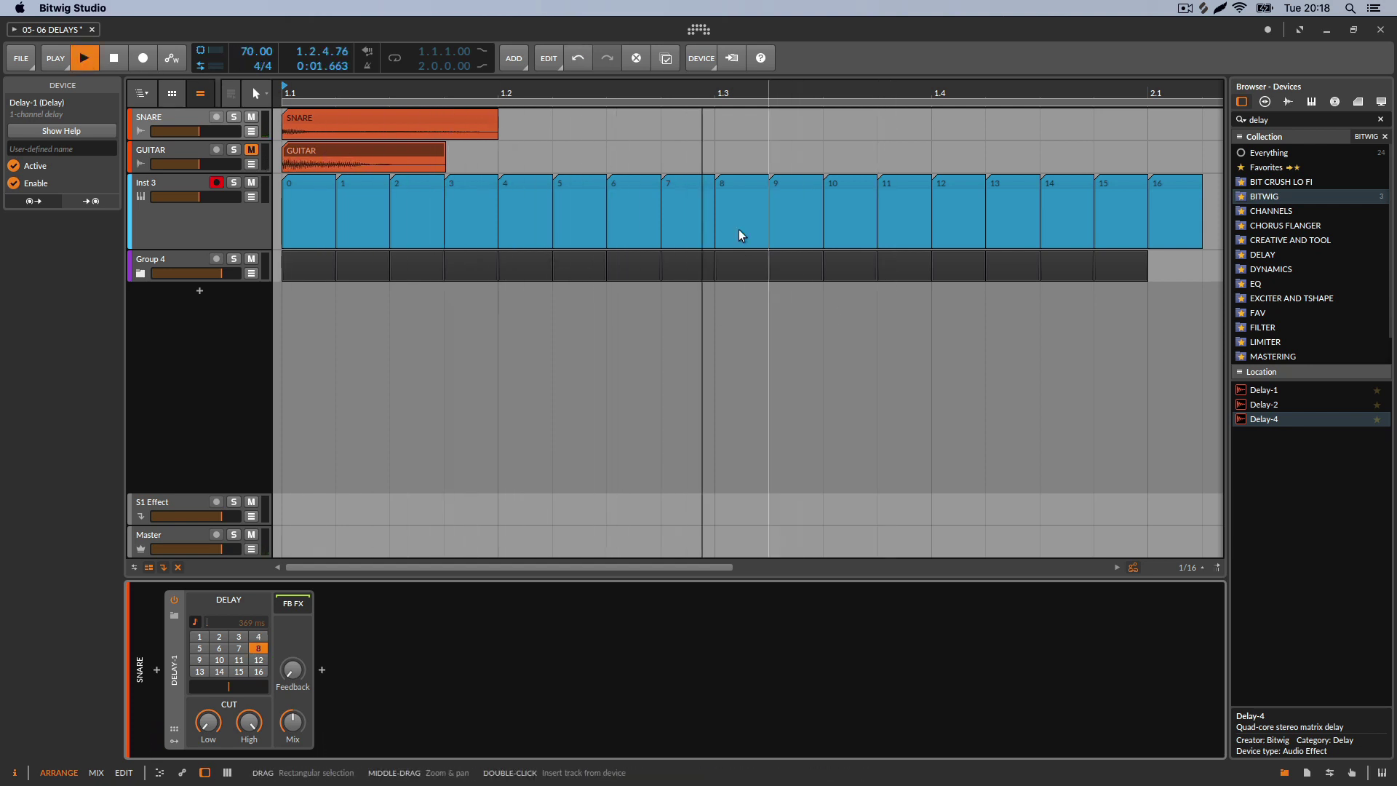
{"action": "left_click", "coordinate": [217, 182]}
Stop playback, return Delay-1's Beats of Delay to 4, and play the snare once more
{"action": "key", "text": "space"}
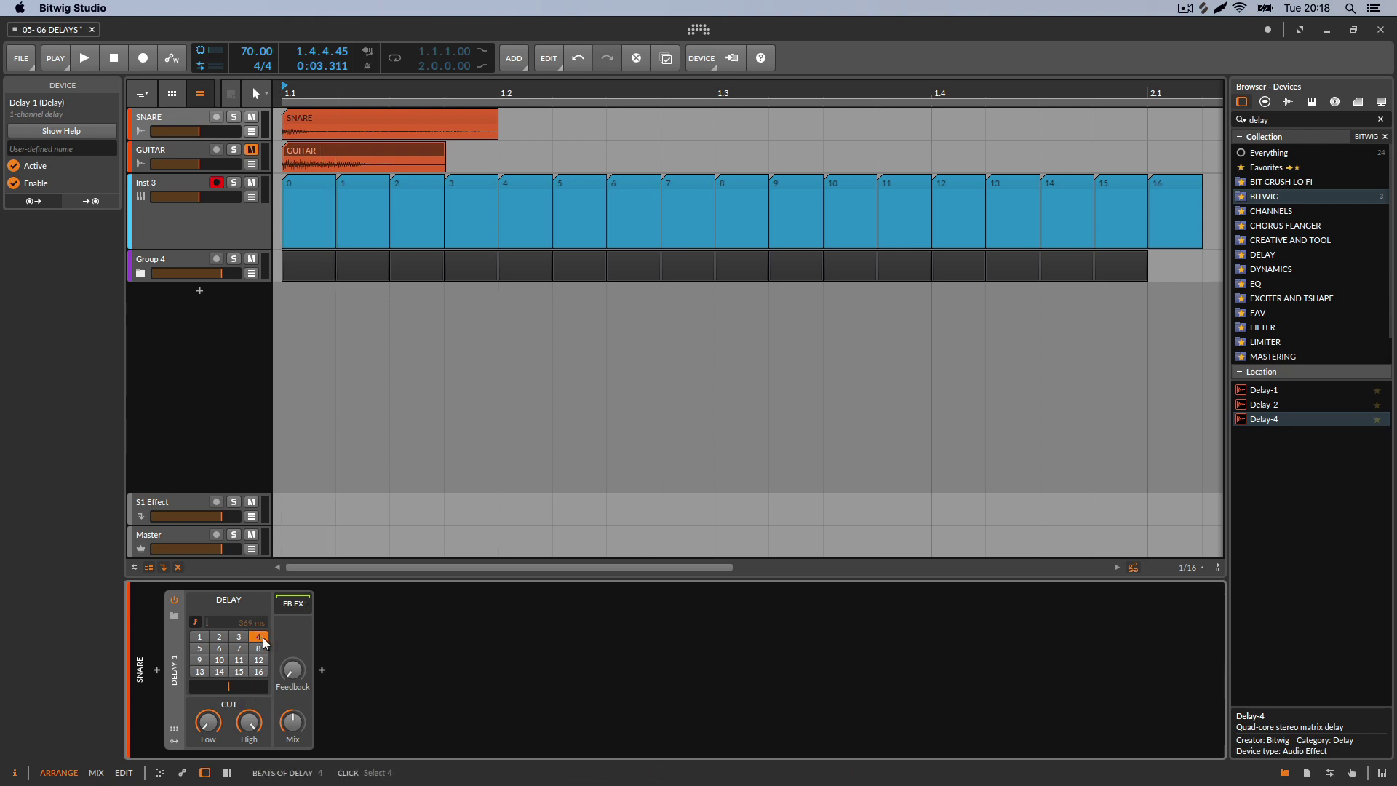
{"action": "left_click", "coordinate": [88, 59]}
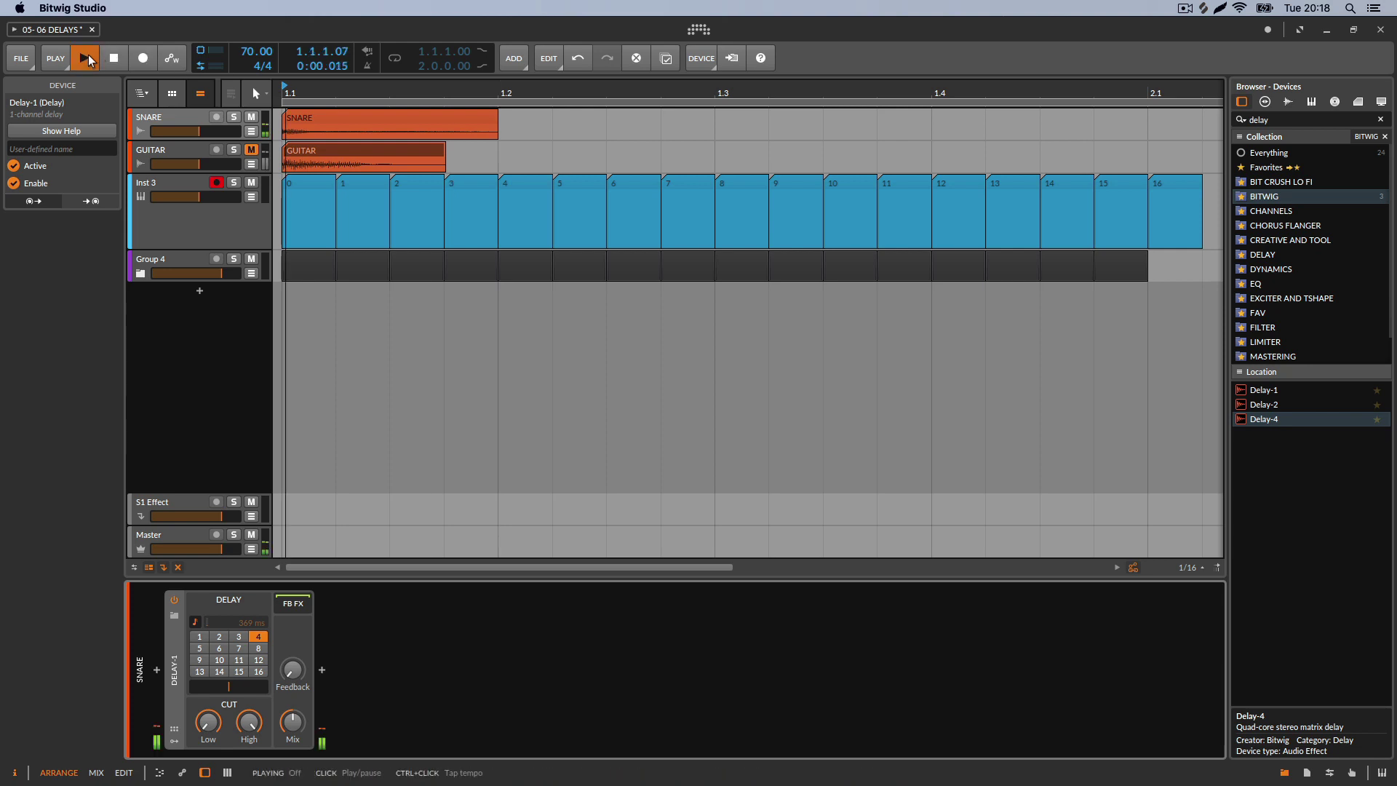
{"action": "left_click", "coordinate": [117, 61]}
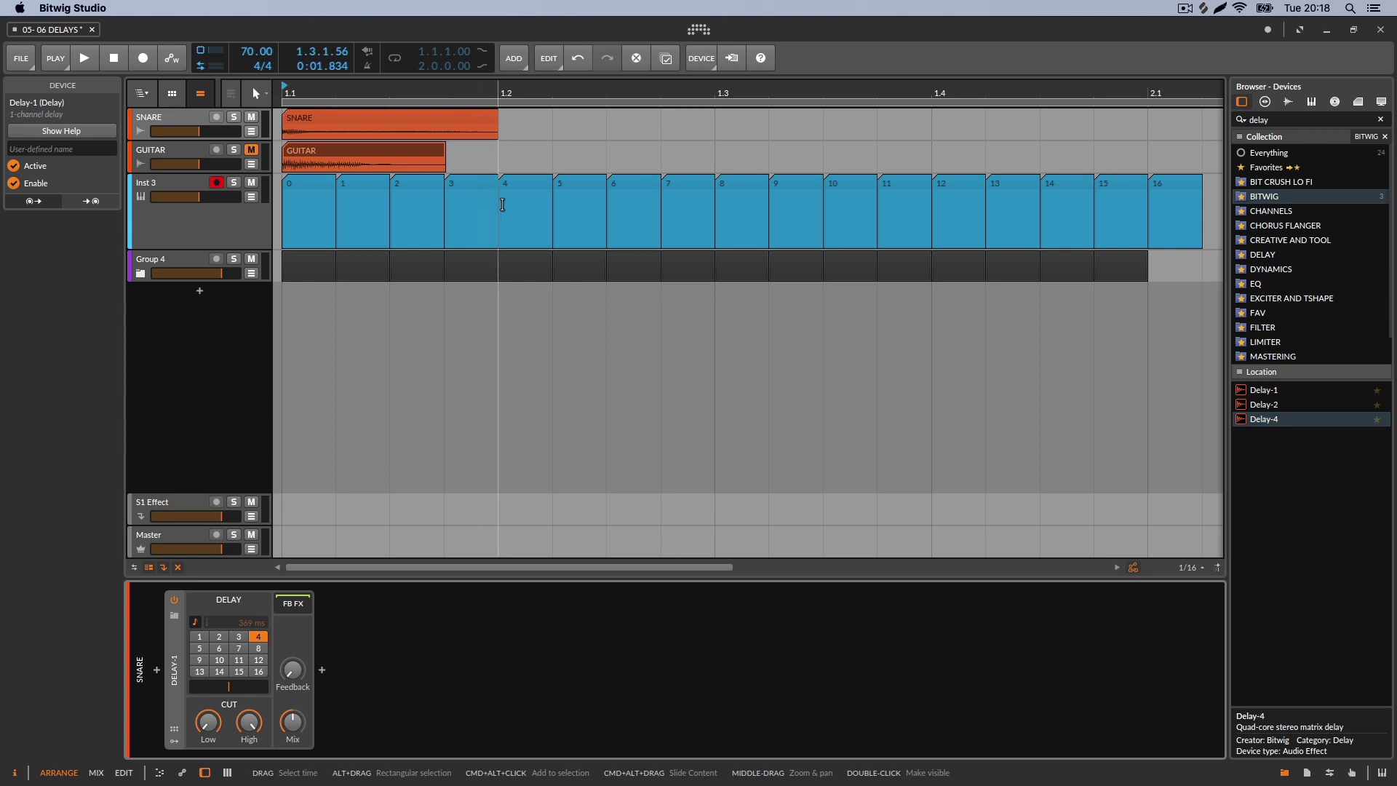
Audition the snare with Delay-1's beat offset shifted negative and positive, and re-centre the offset
{"action": "left_click_drag", "start_coordinate": [231, 688], "coordinate": [228, 699]}
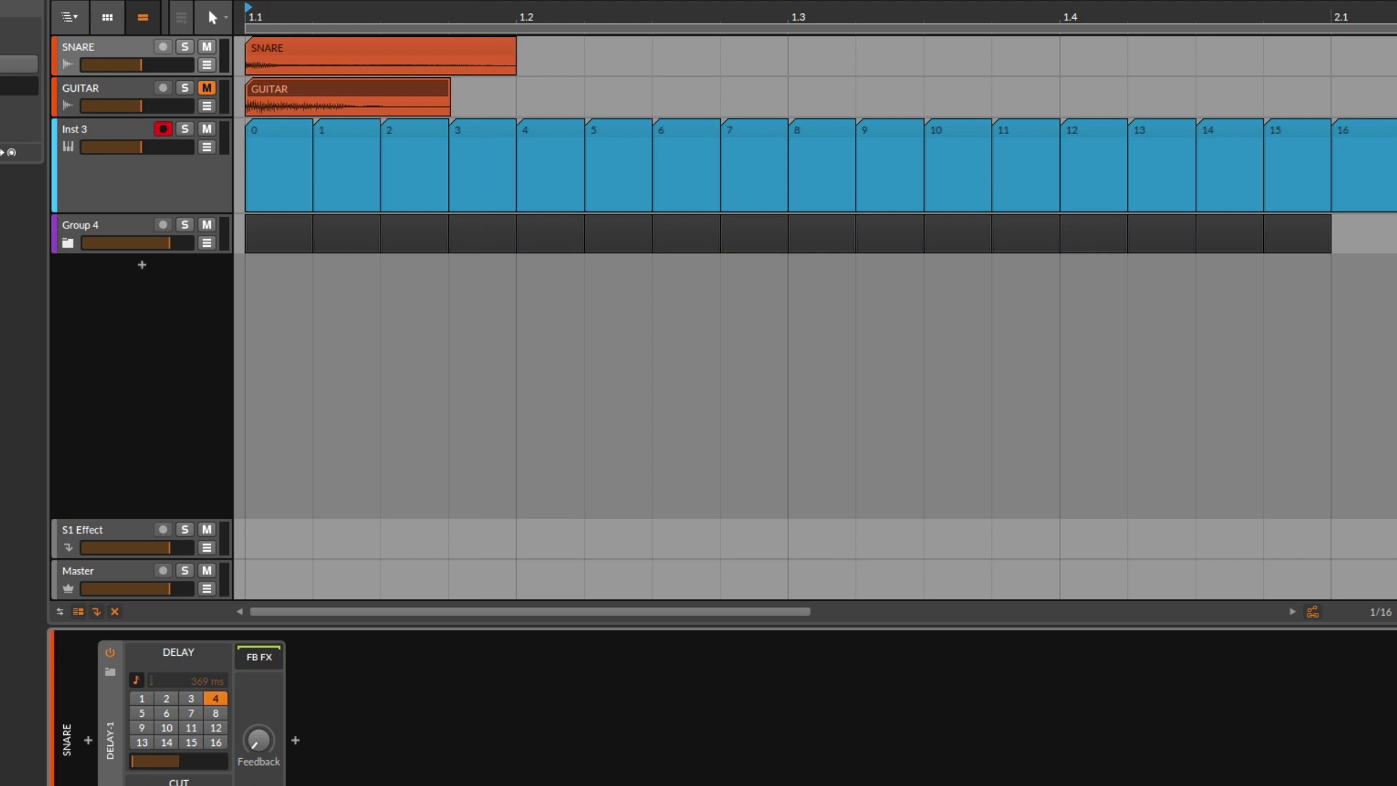
{"action": "key", "text": "space"}
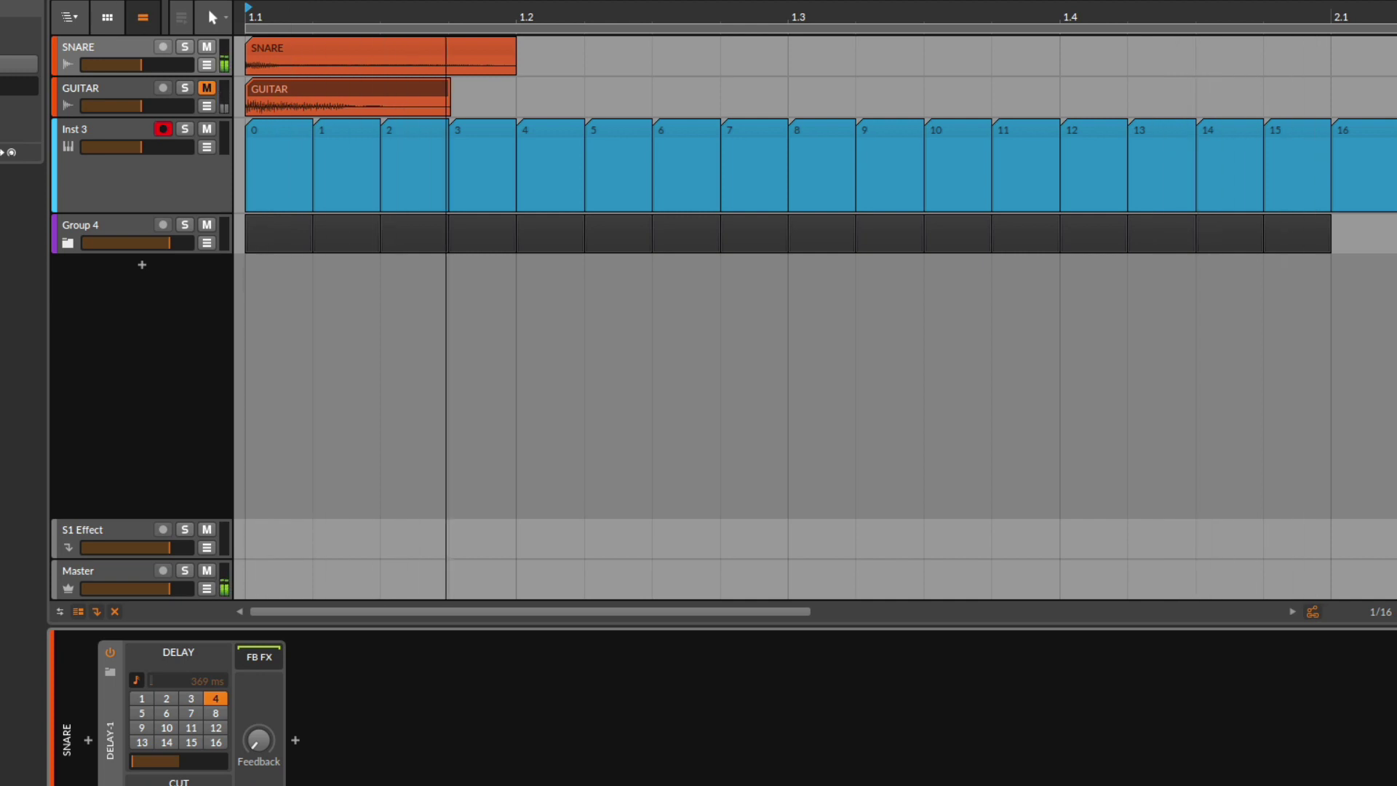
{"action": "left_click_drag", "start_coordinate": [187, 763], "coordinate": [235, 763]}
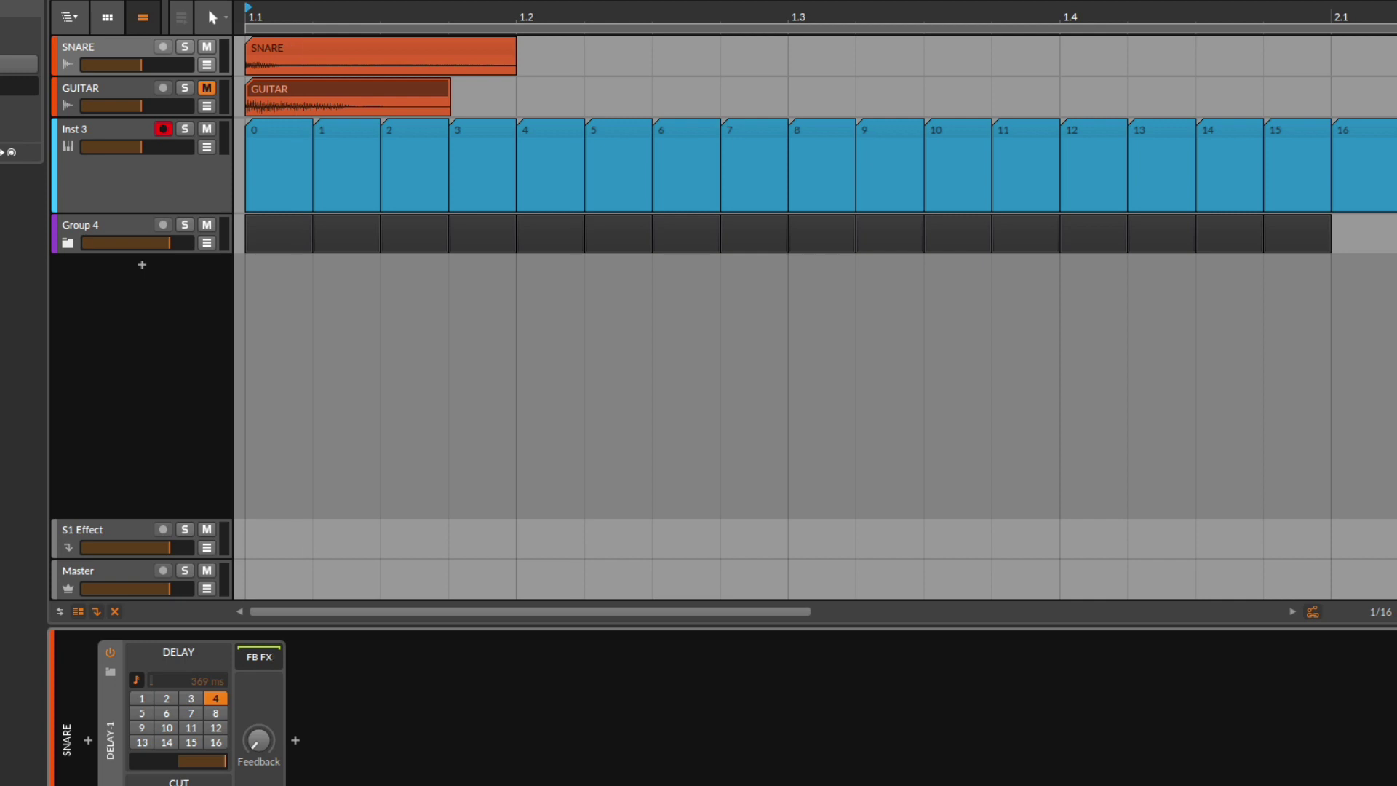
{"action": "key", "text": "space"}
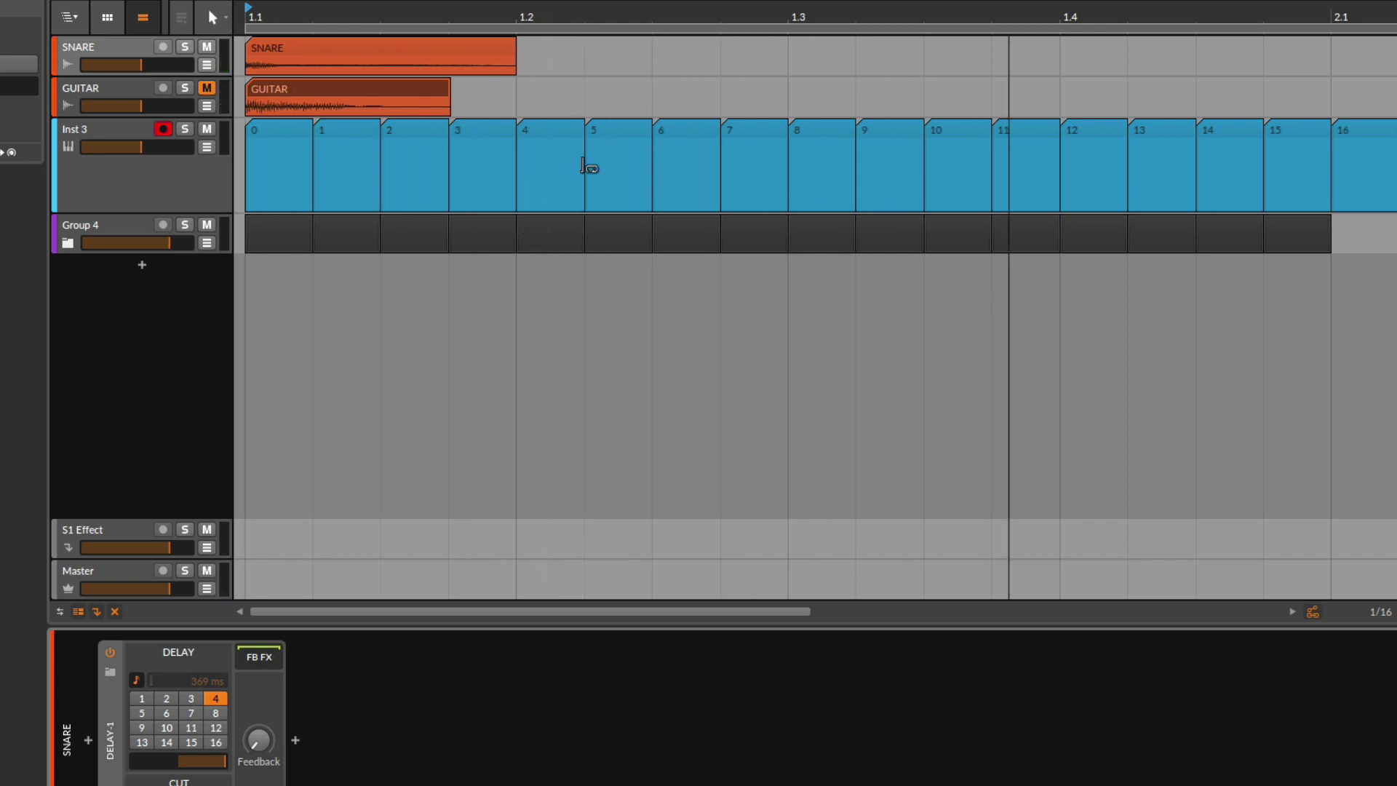
{"action": "left_click_drag", "start_coordinate": [222, 762], "coordinate": [214, 761]}
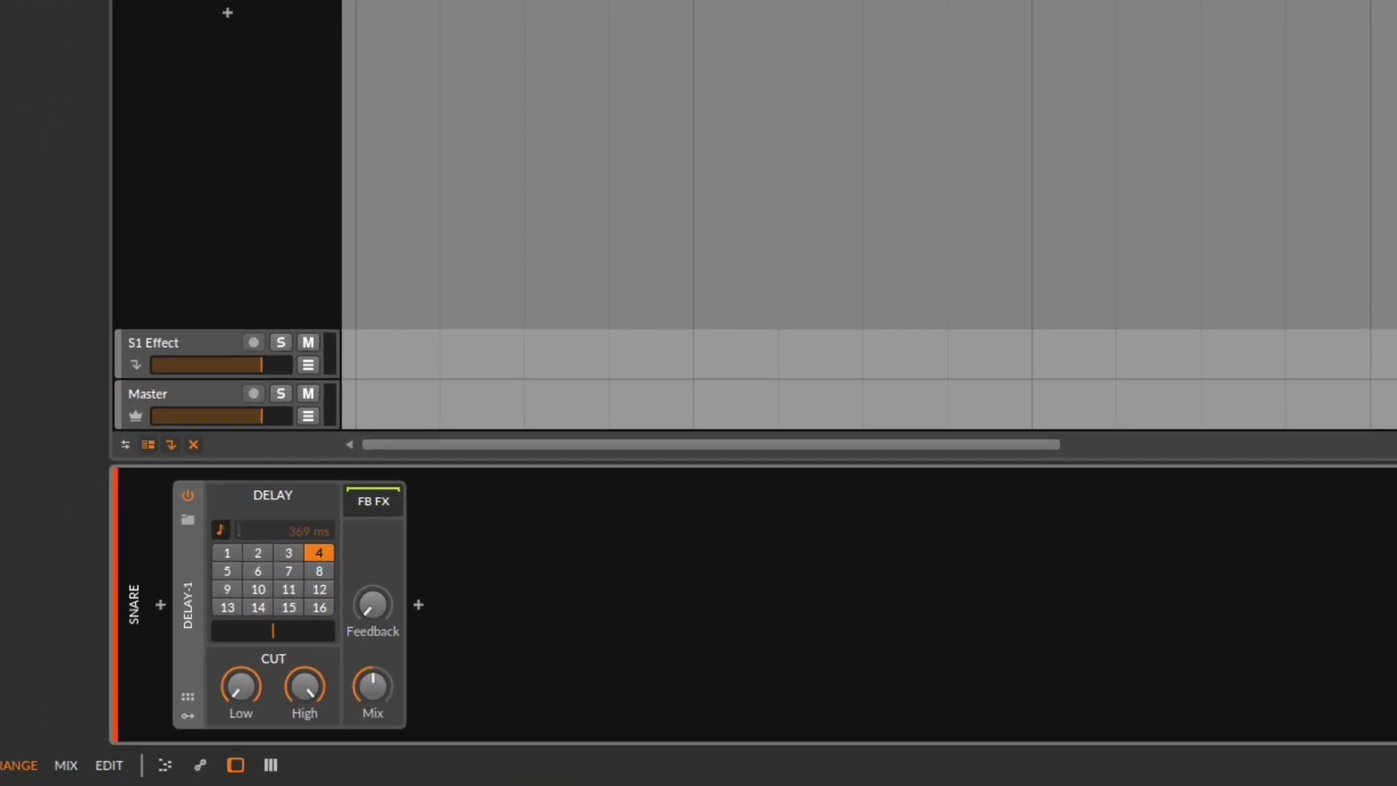
Play the snare once through Delay-1, and narrow the delay's band by raising its Low cut and lowering its High cut
{"action": "scroll", "coordinate": [870, 218], "scroll_direction": "down", "scroll_amount": 3}
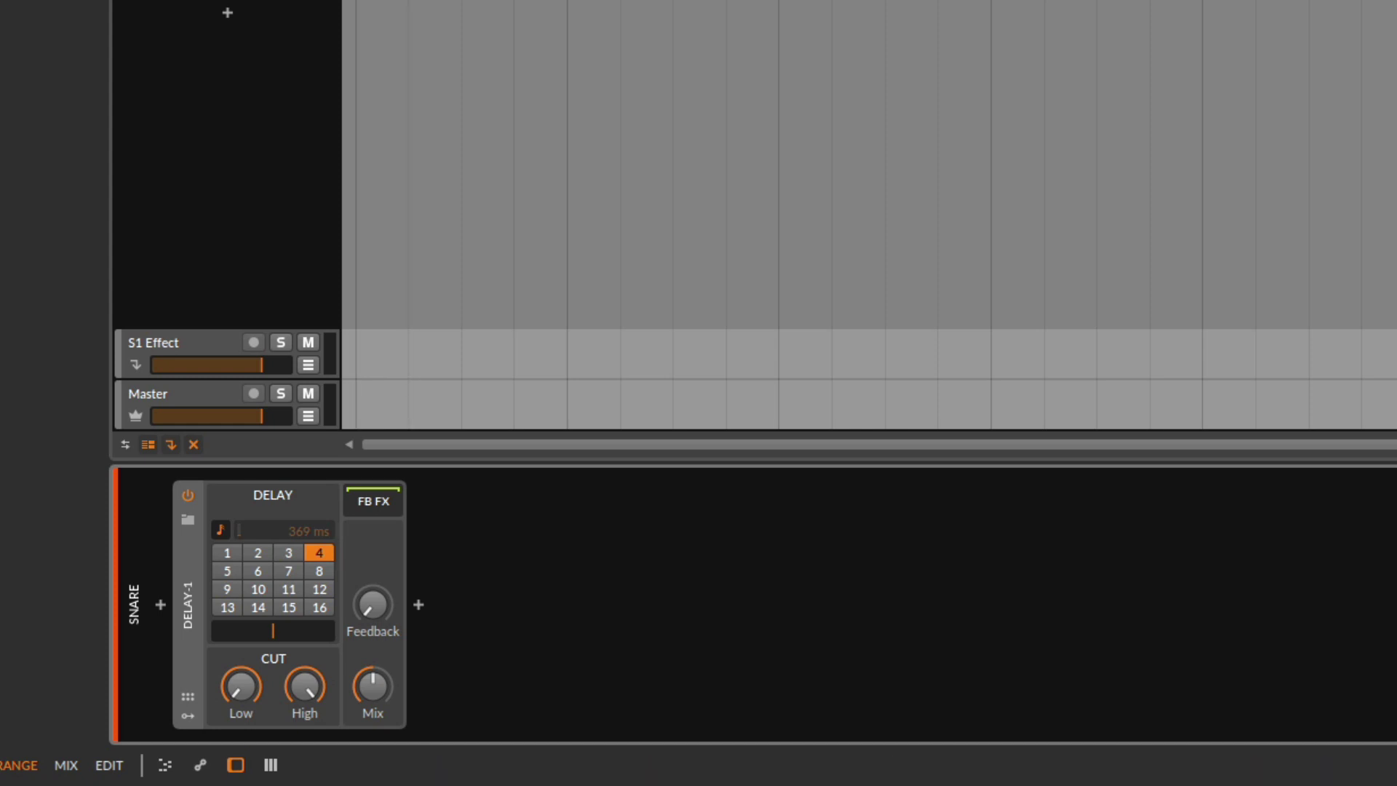
{"action": "key", "text": "space"}
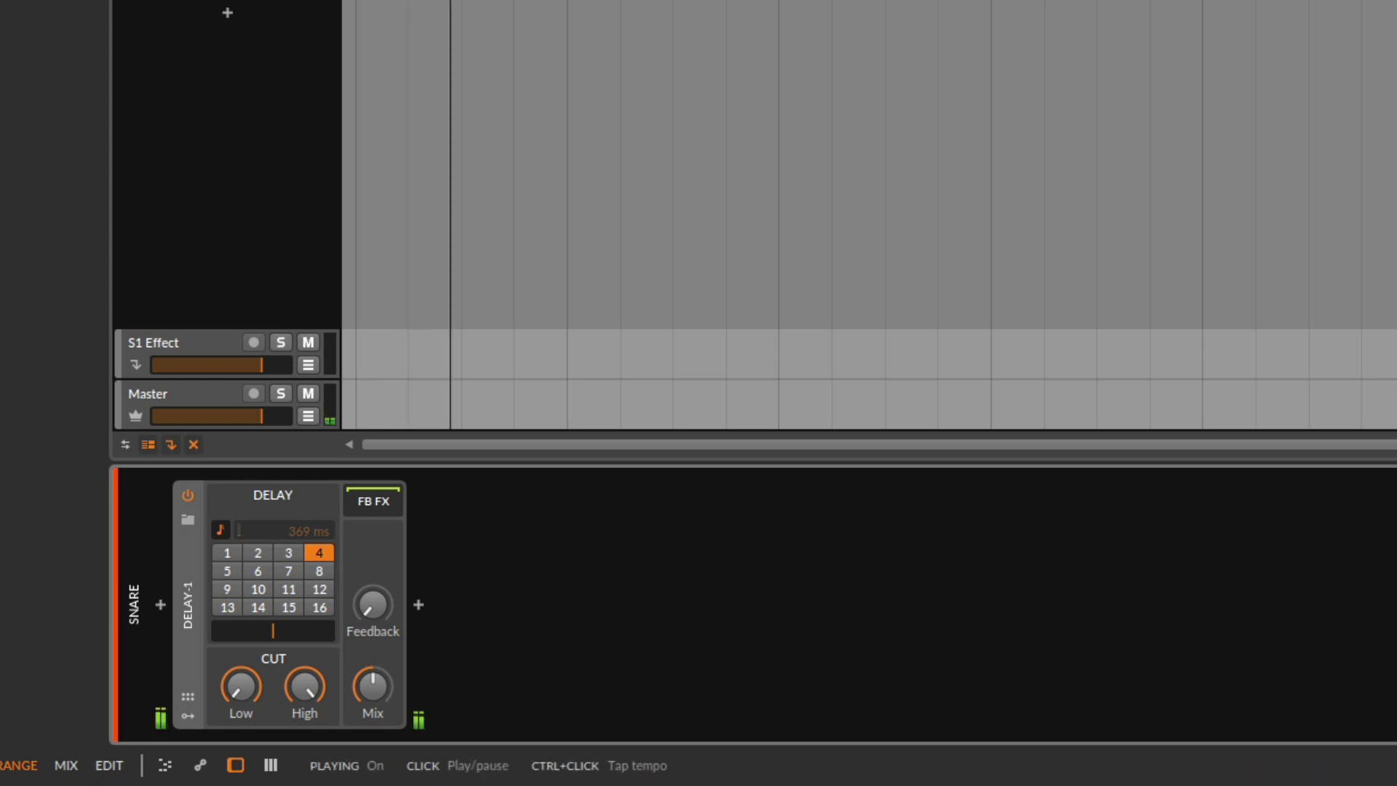
{"action": "key", "text": "space"}
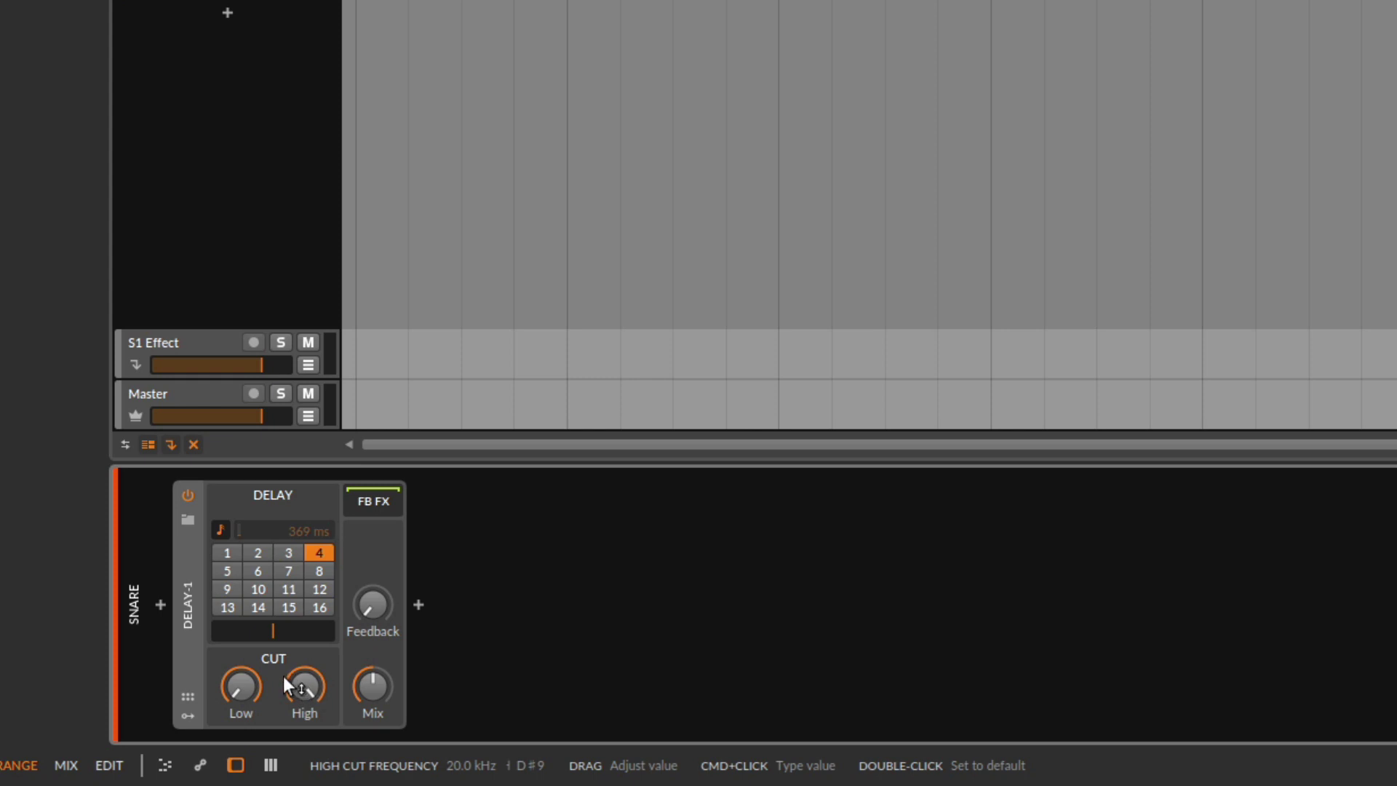
{"action": "left_click_drag", "start_coordinate": [262, 680], "coordinate": [306, 713]}
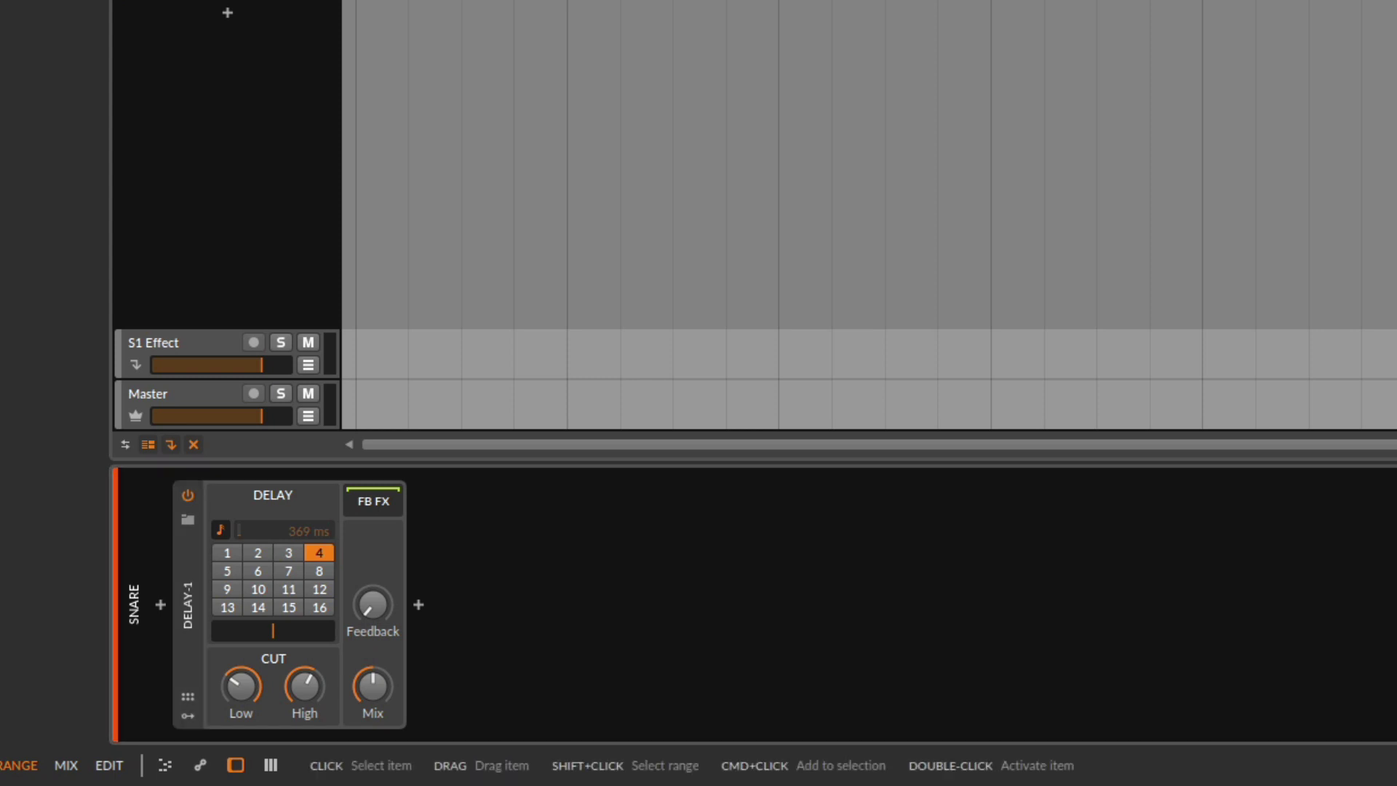
Insert an EQ-5 after Delay-1, with band 1 as a low cut and band 5 as a high cut at about 3.83 kHz
{"action": "left_click_drag", "start_coordinate": [553, 625], "coordinate": [555, 627]}
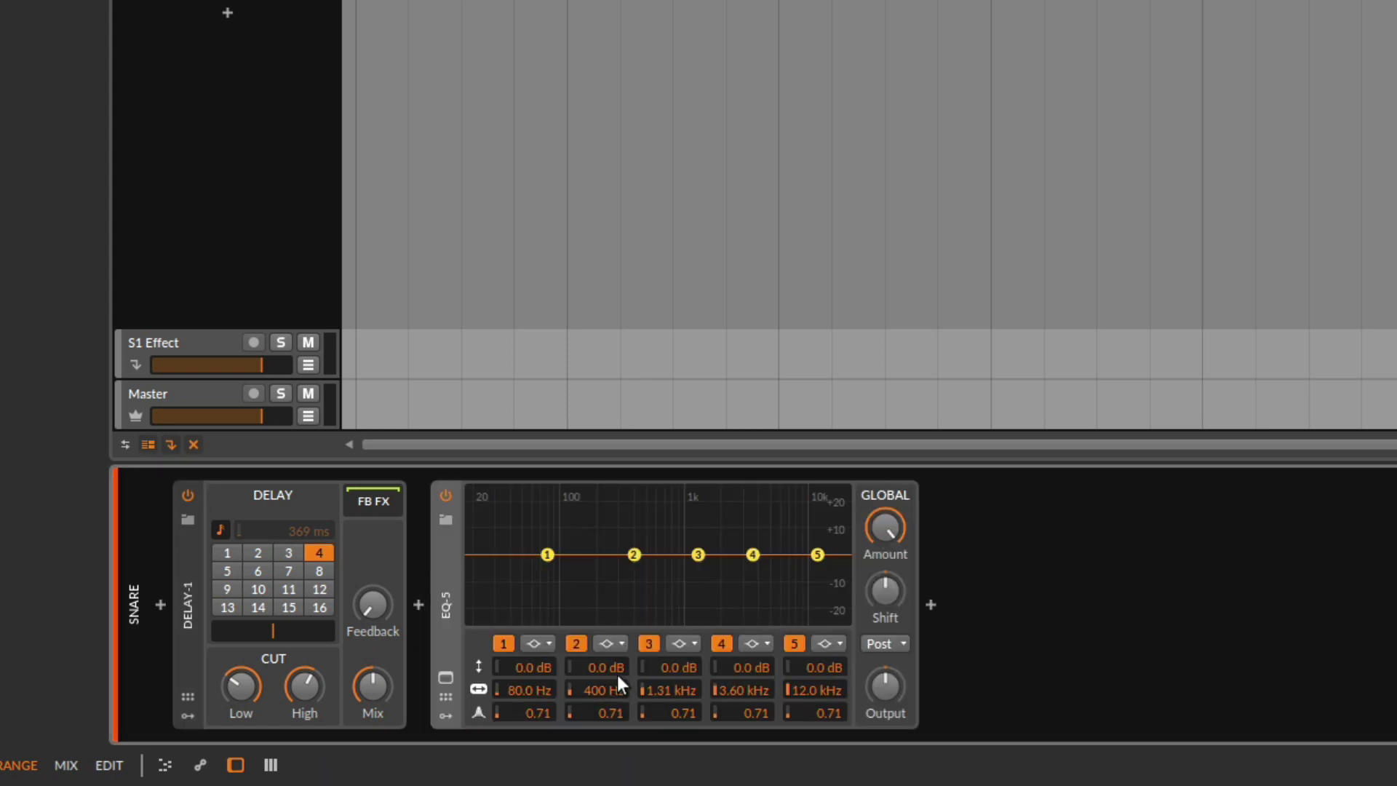
{"action": "left_click", "coordinate": [550, 644]}
{"action": "left_click", "coordinate": [569, 695]}
{"action": "left_click", "coordinate": [828, 640]}
{"action": "left_click", "coordinate": [849, 693]}
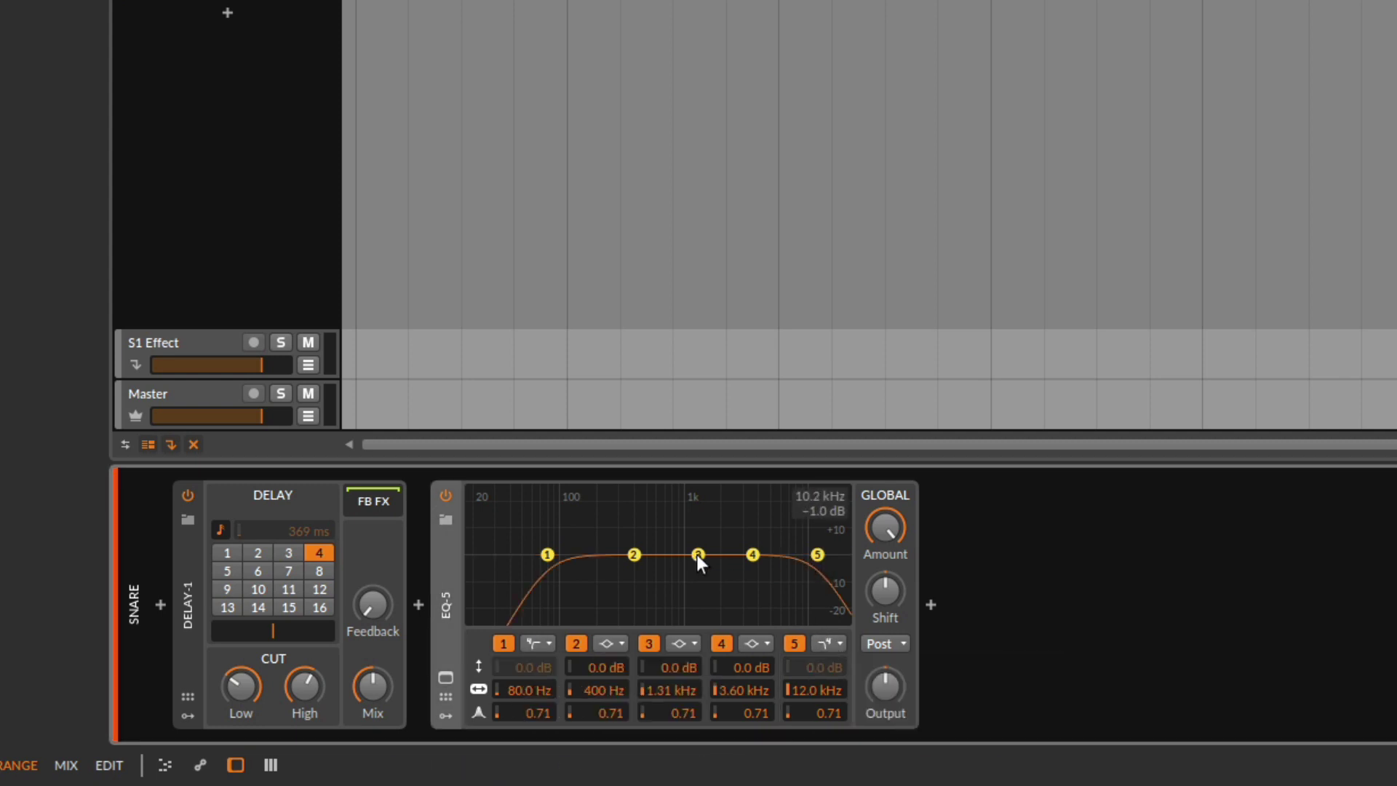
{"action": "left_click_drag", "start_coordinate": [818, 554], "coordinate": [758, 561]}
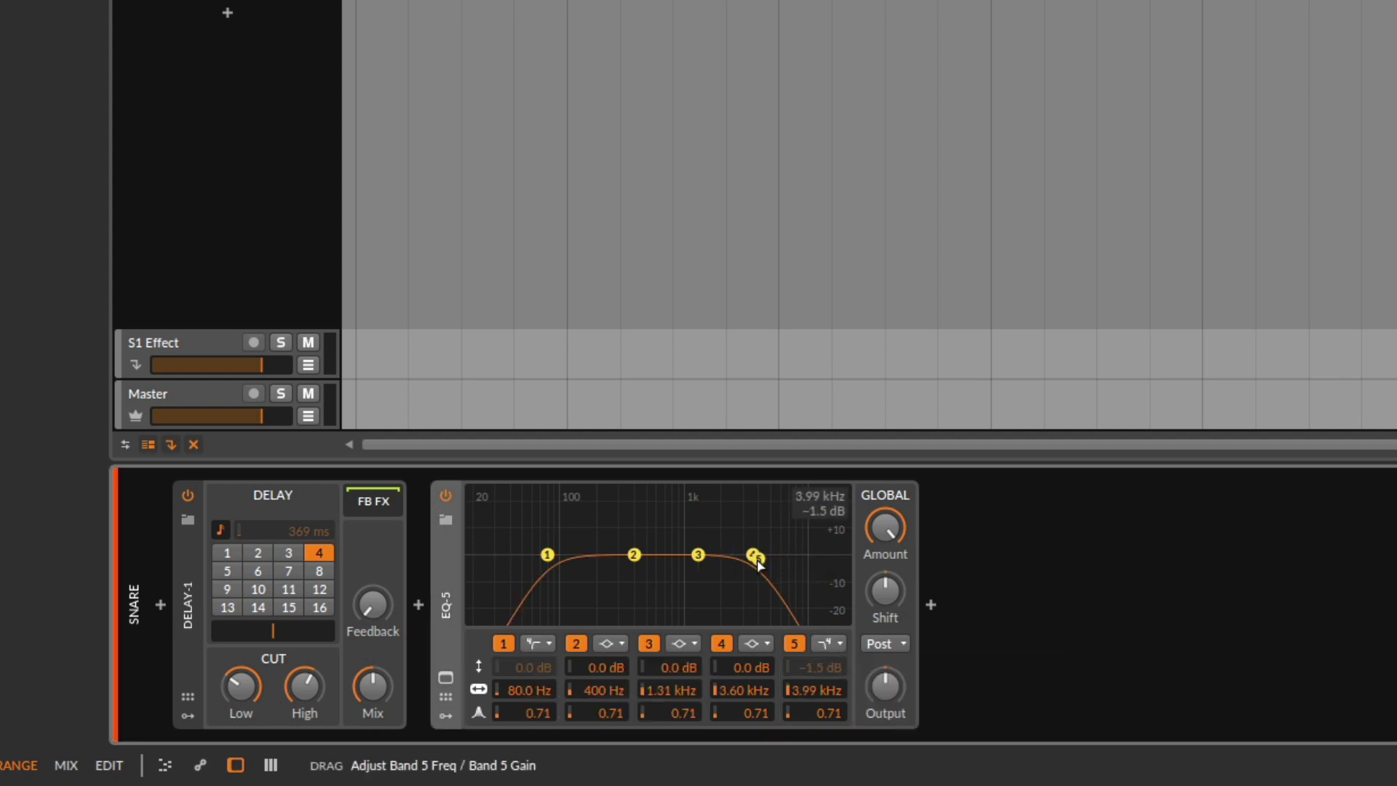
Audition the snare with EQ-5 bypassed, and reset Delay-1's High and Low cut filters to fully open
{"action": "left_click", "coordinate": [446, 495]}
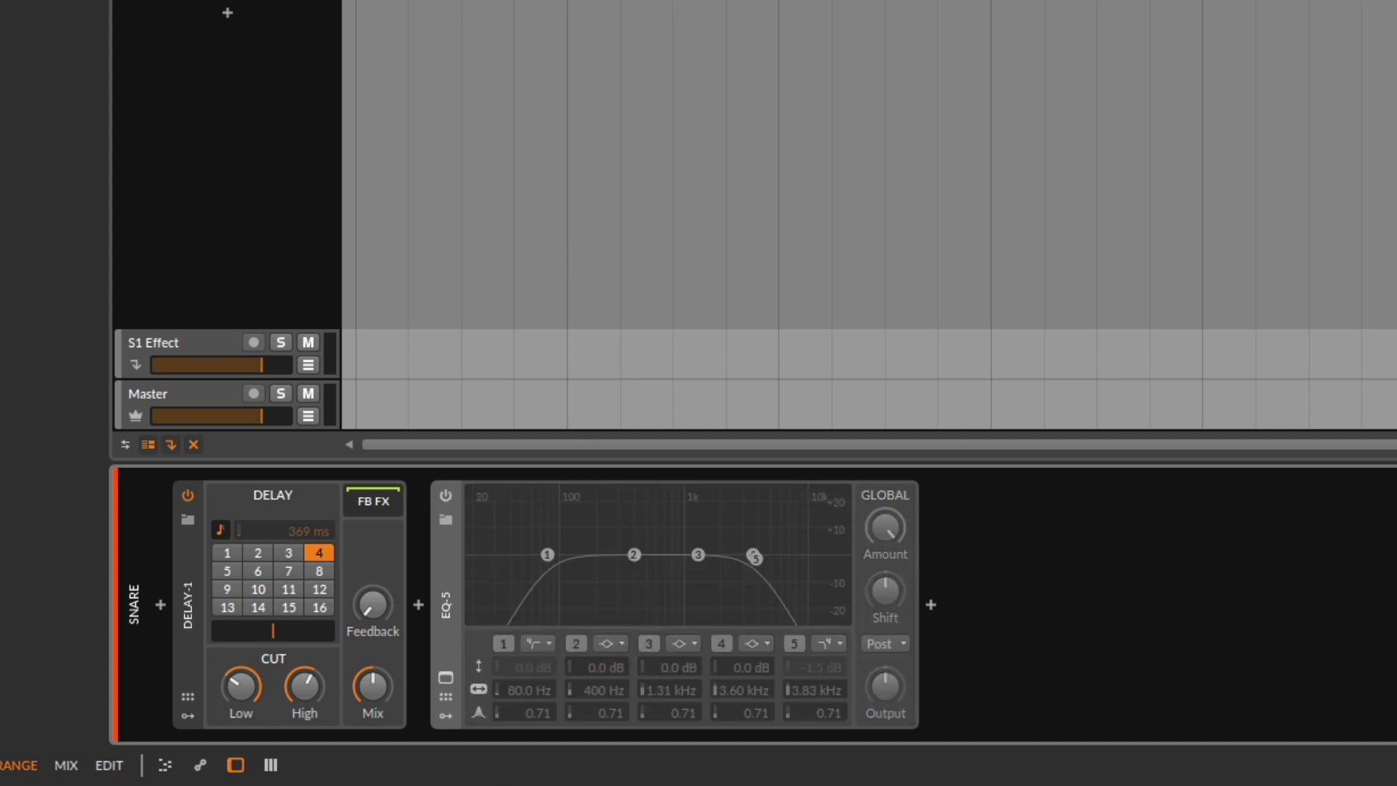
{"action": "key", "text": "space"}
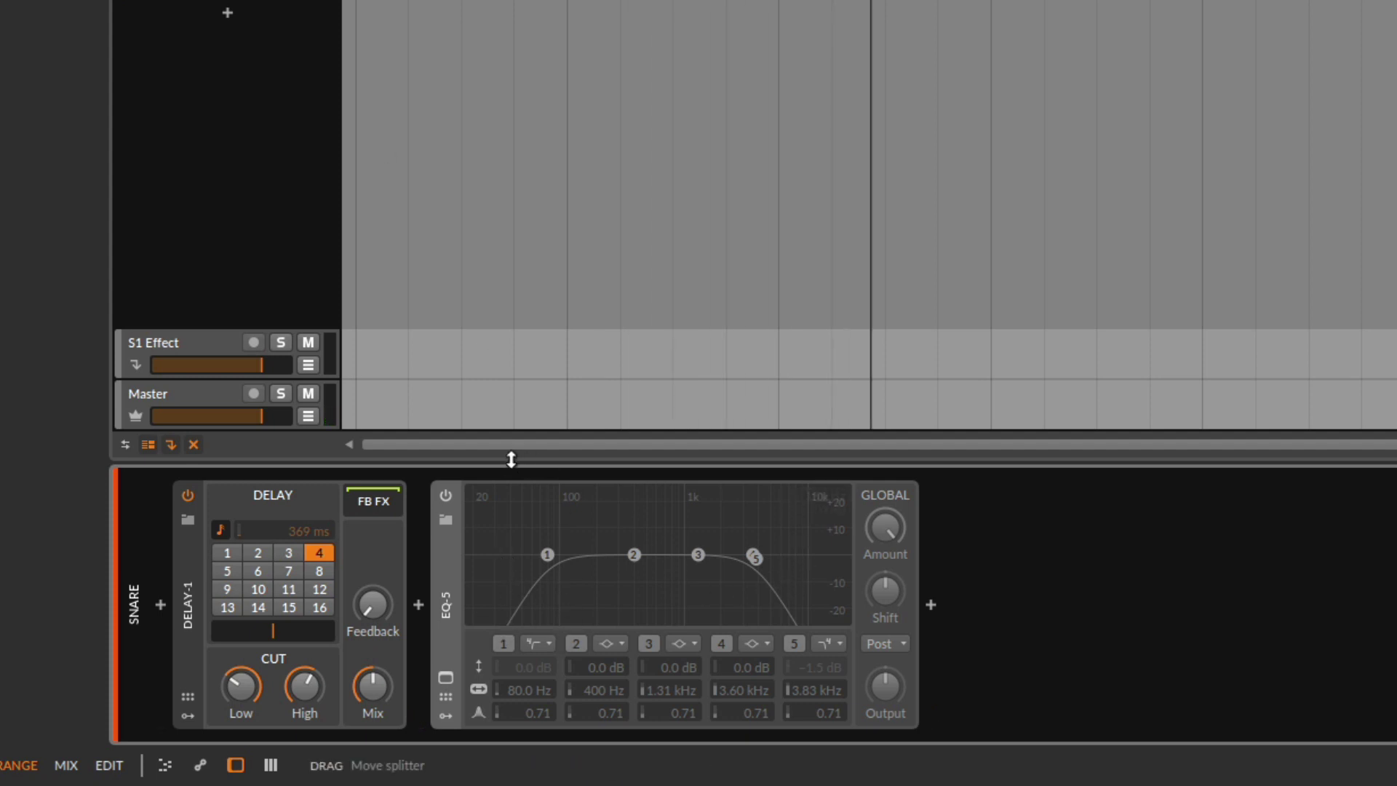
{"action": "left_click", "coordinate": [305, 680]}
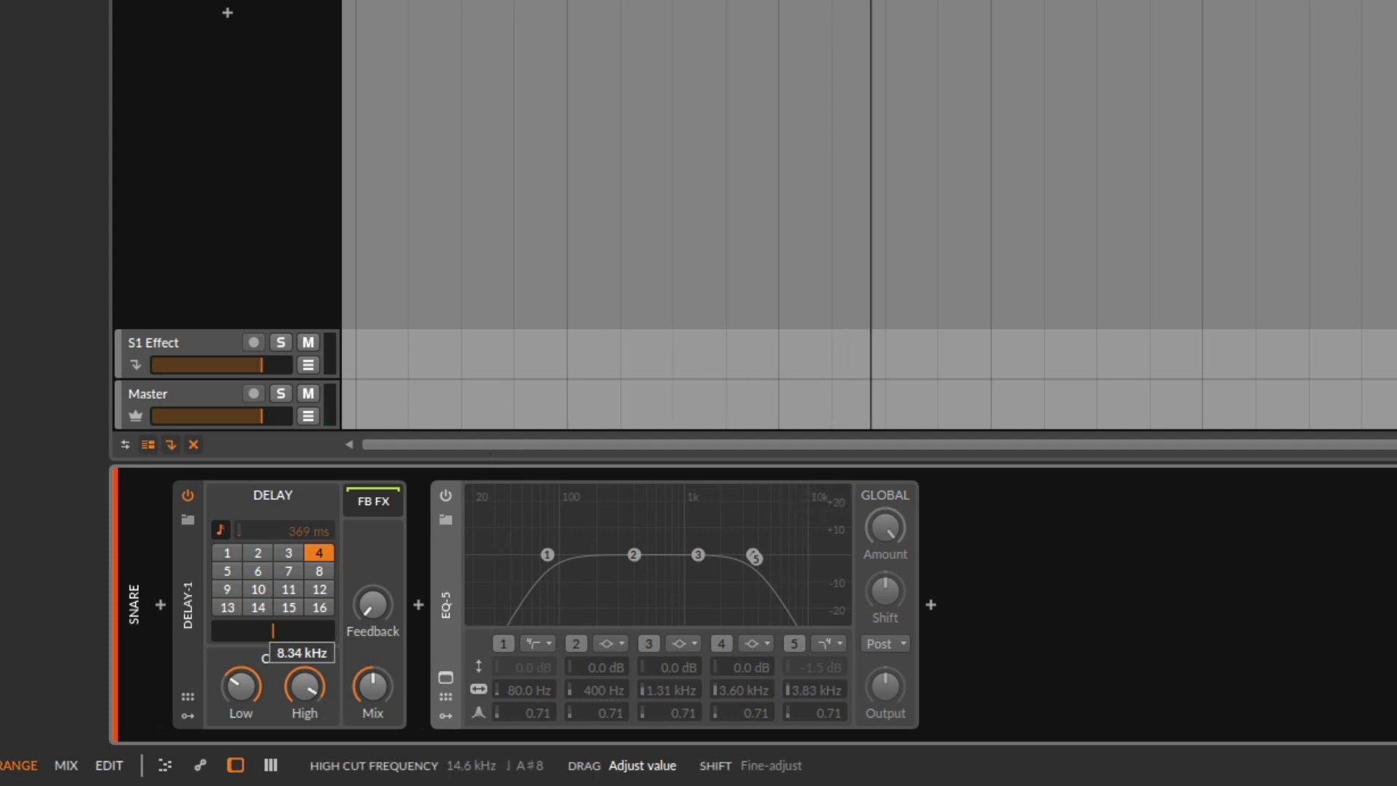
{"action": "left_click_drag", "start_coordinate": [244, 684], "coordinate": [243, 724]}
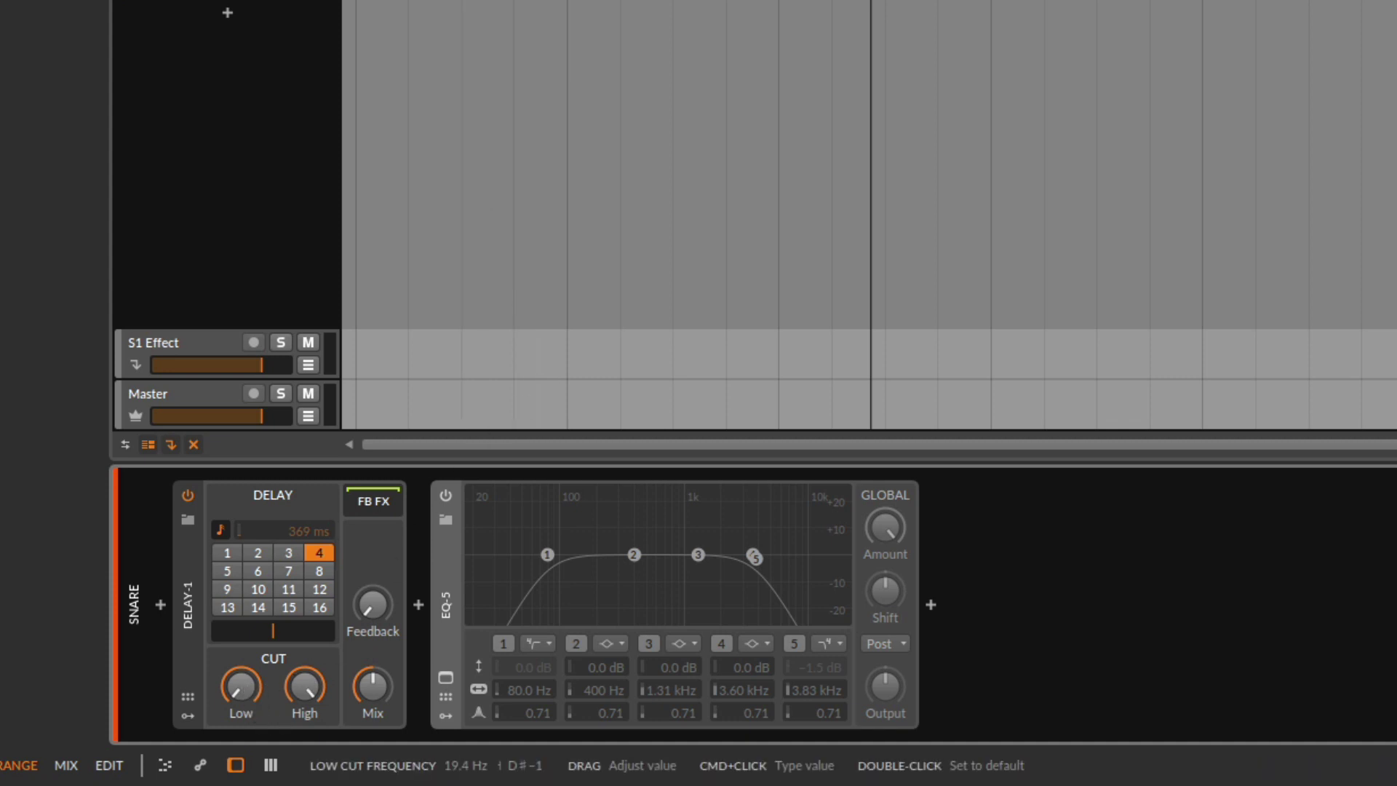
Re-enable EQ-5, raise band 1's low-cut frequency to 125 Hz, and play the snare through it
{"action": "left_click", "coordinate": [445, 496]}
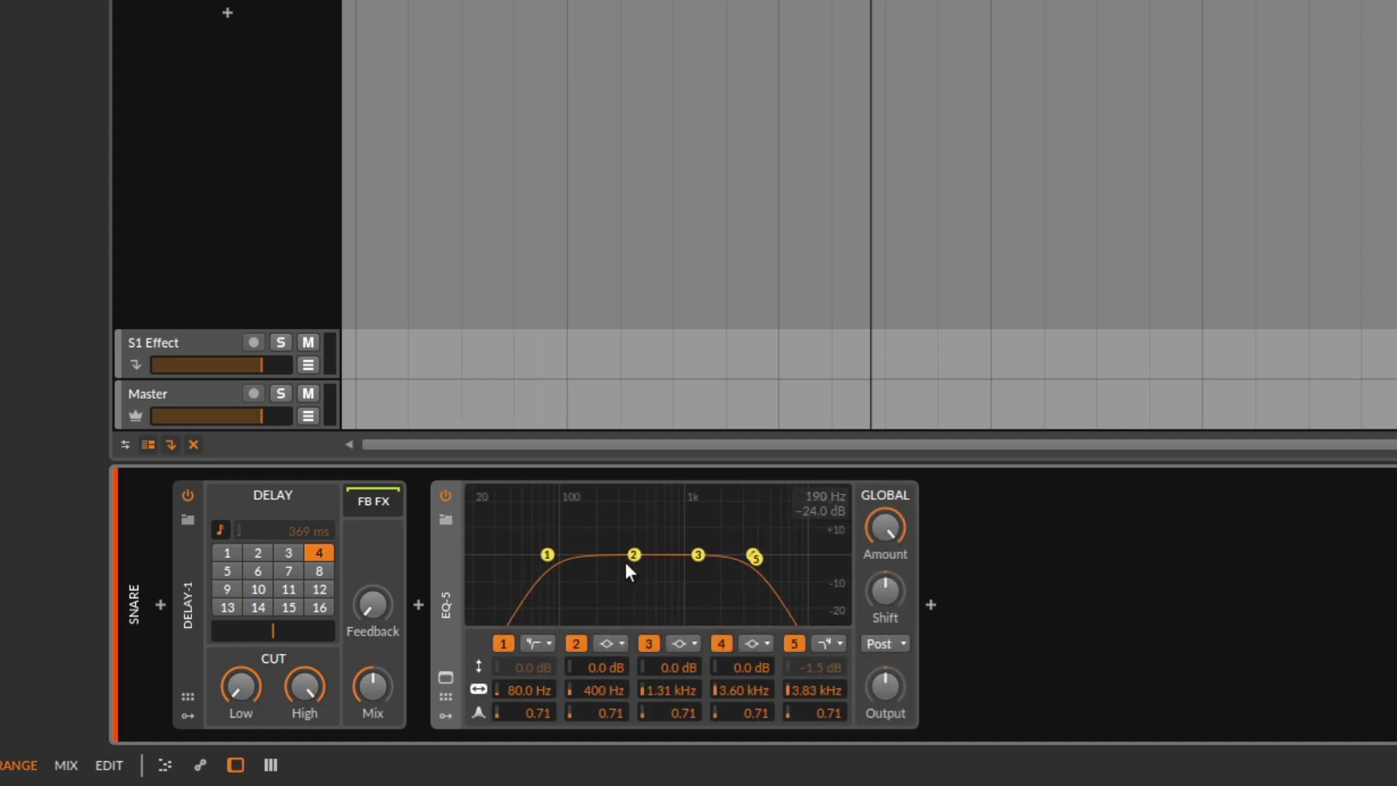
{"action": "key", "text": "space"}
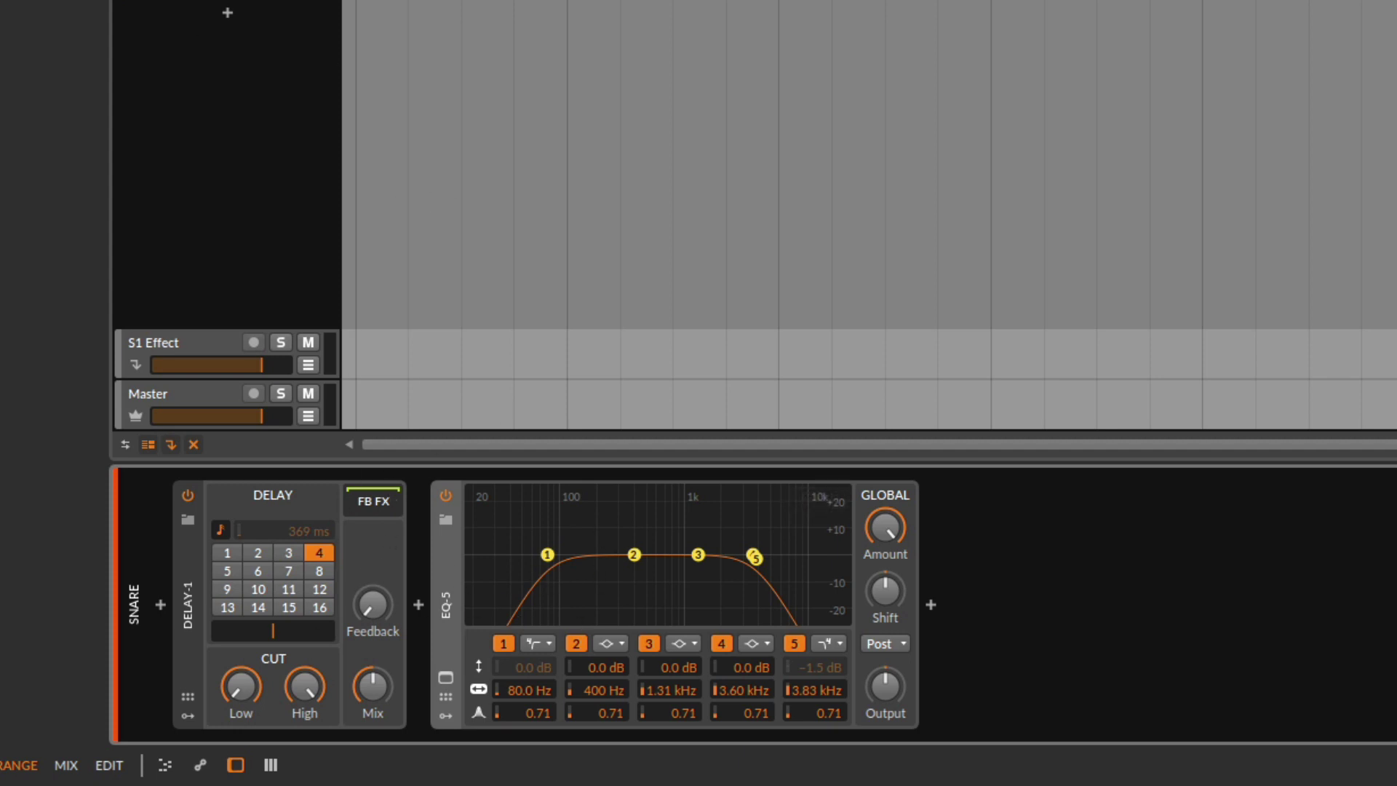
{"action": "left_click_drag", "start_coordinate": [555, 563], "coordinate": [587, 562]}
{"action": "key", "text": "space"}
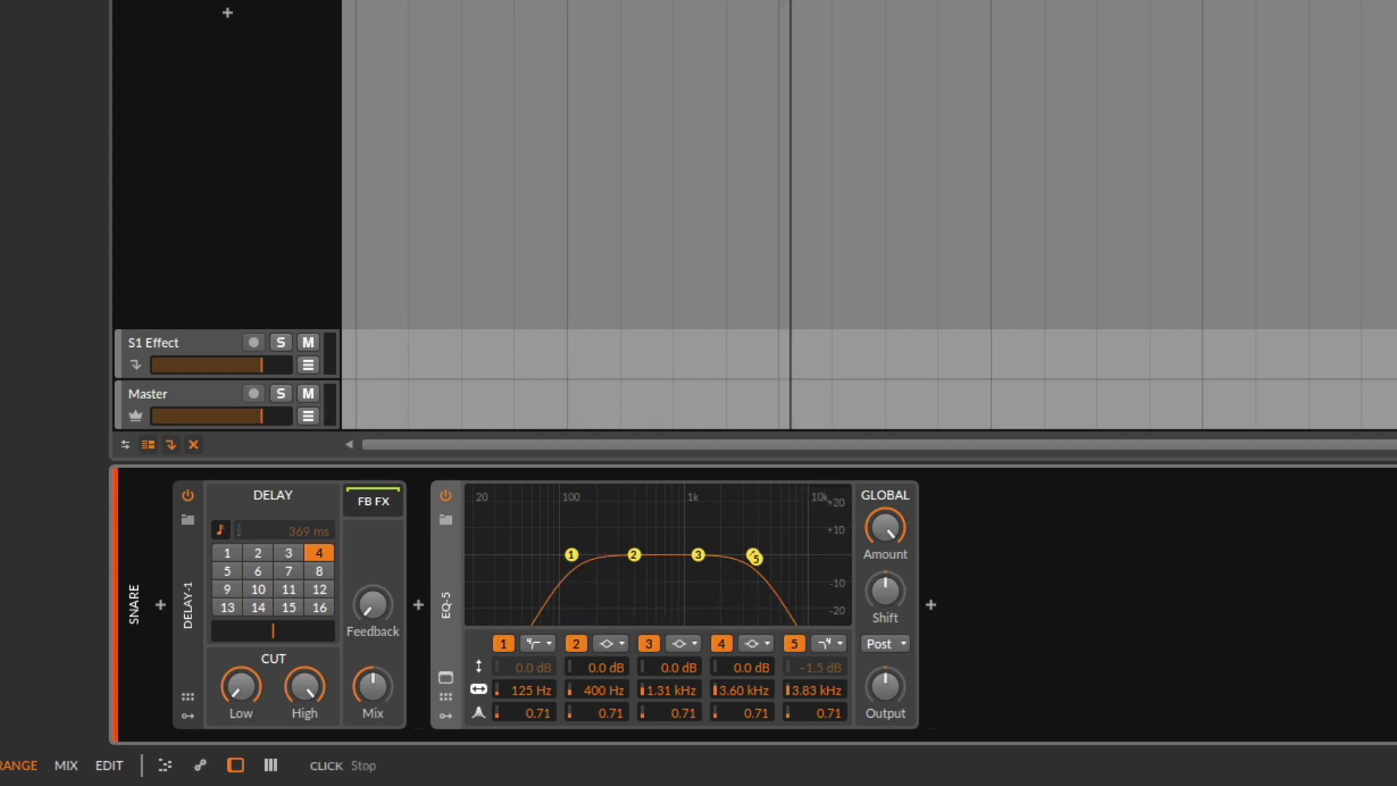
Remove EQ-5 from the snare track's device chain and open Delay-1's FB FX chain
{"action": "left_click", "coordinate": [451, 557]}
{"action": "key", "text": "Delete"}
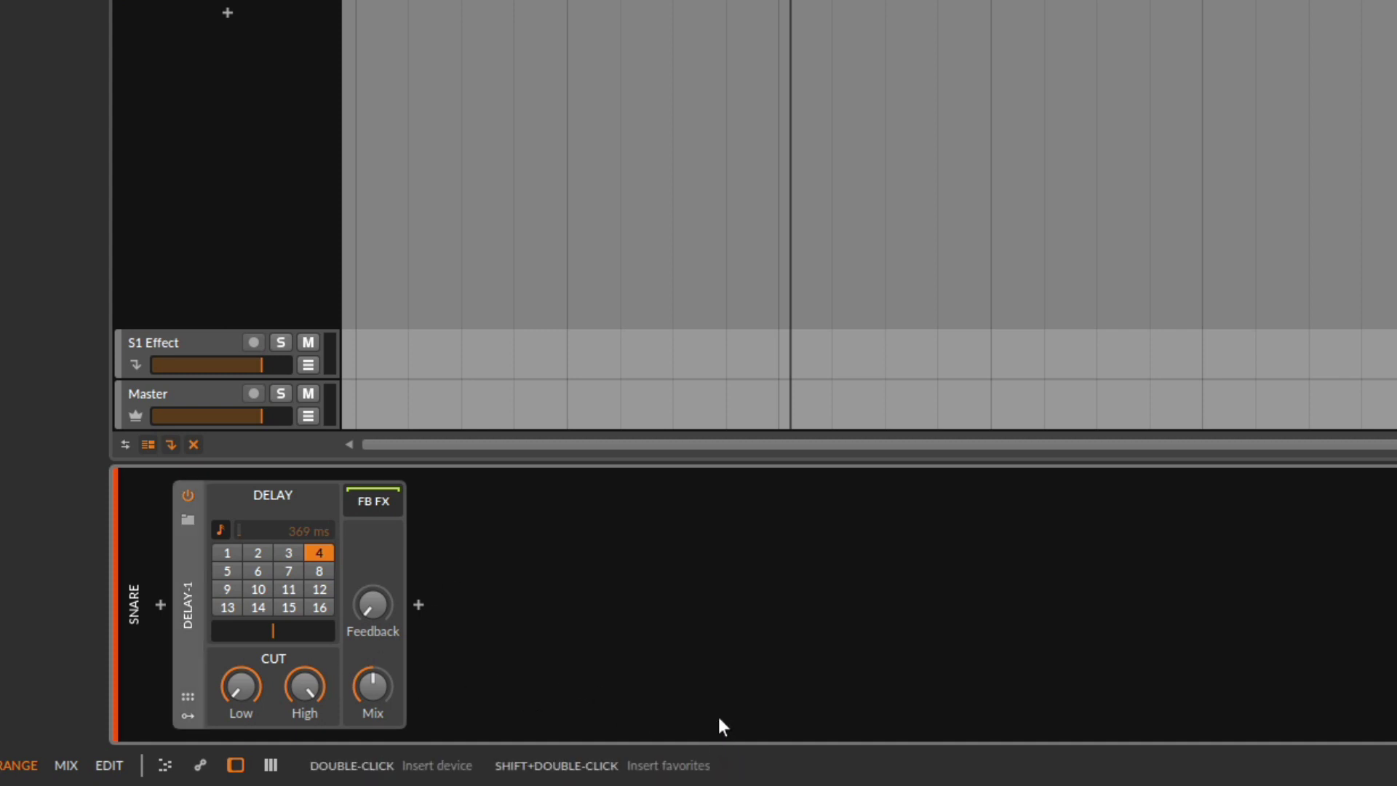
{"action": "left_click", "coordinate": [368, 508]}
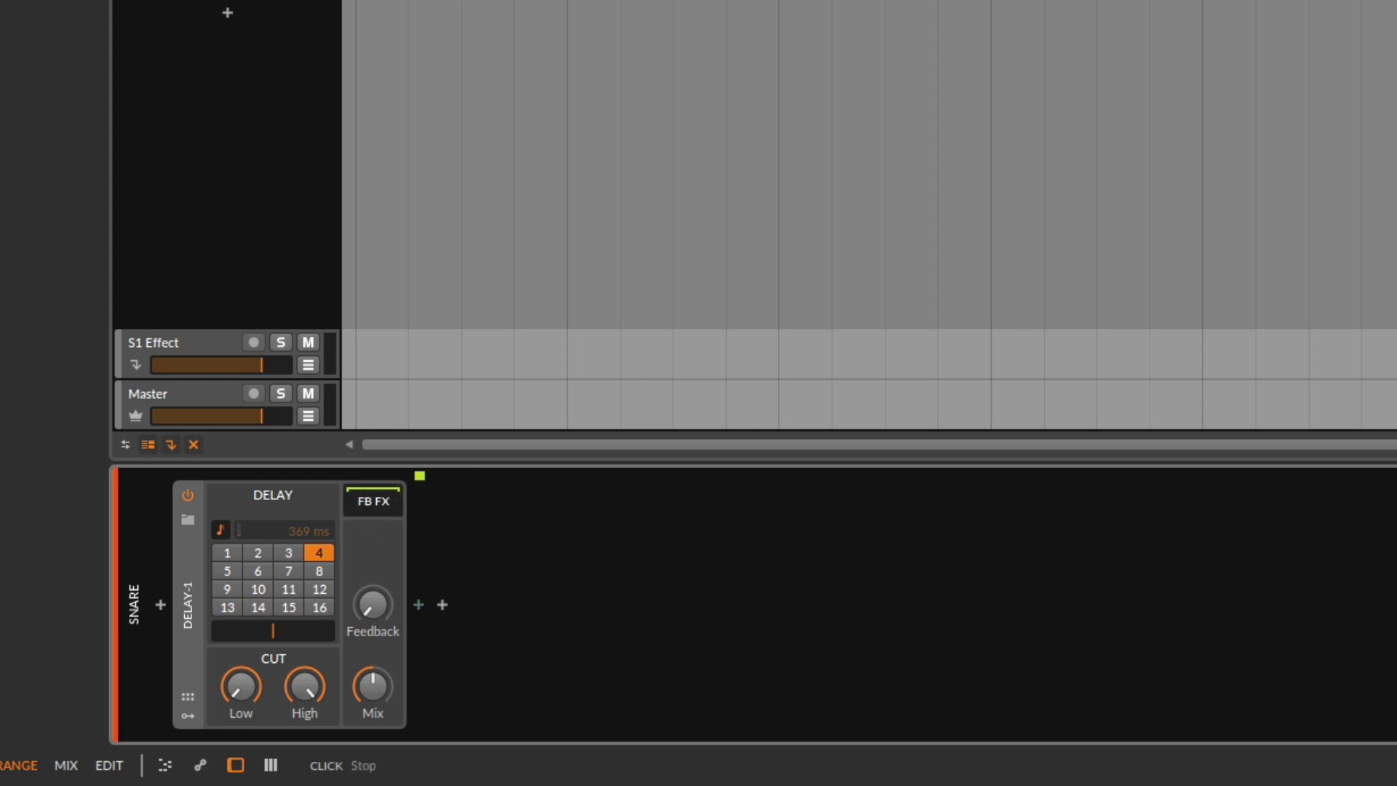
{"action": "left_click_drag", "start_coordinate": [378, 604], "coordinate": [381, 613]}
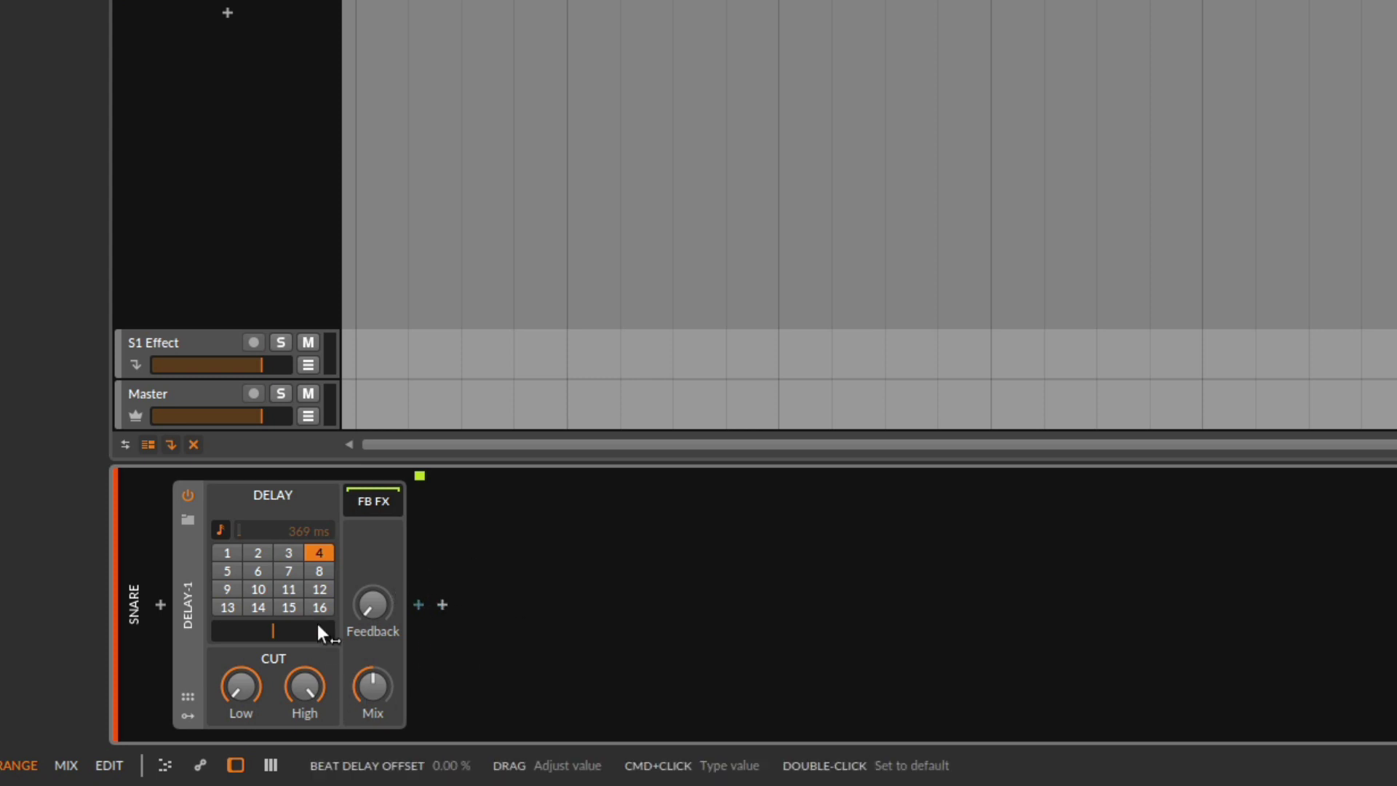
Set Delay-1's Beats of Delay to 2, raise its Feedback to just under halfway, and play the snare
{"action": "left_click", "coordinate": [259, 553]}
{"action": "left_click_drag", "start_coordinate": [372, 606], "coordinate": [371, 578]}
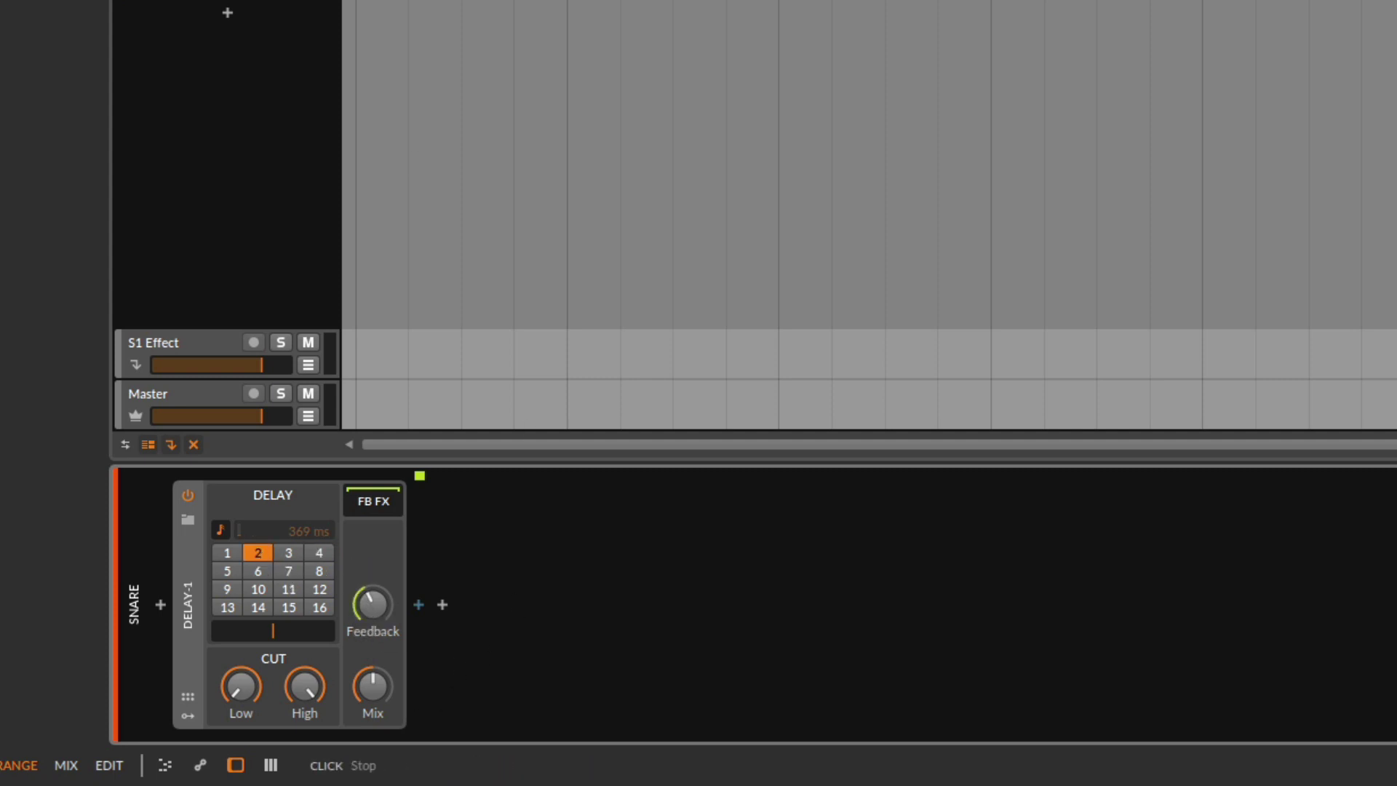
{"action": "key", "text": "space"}
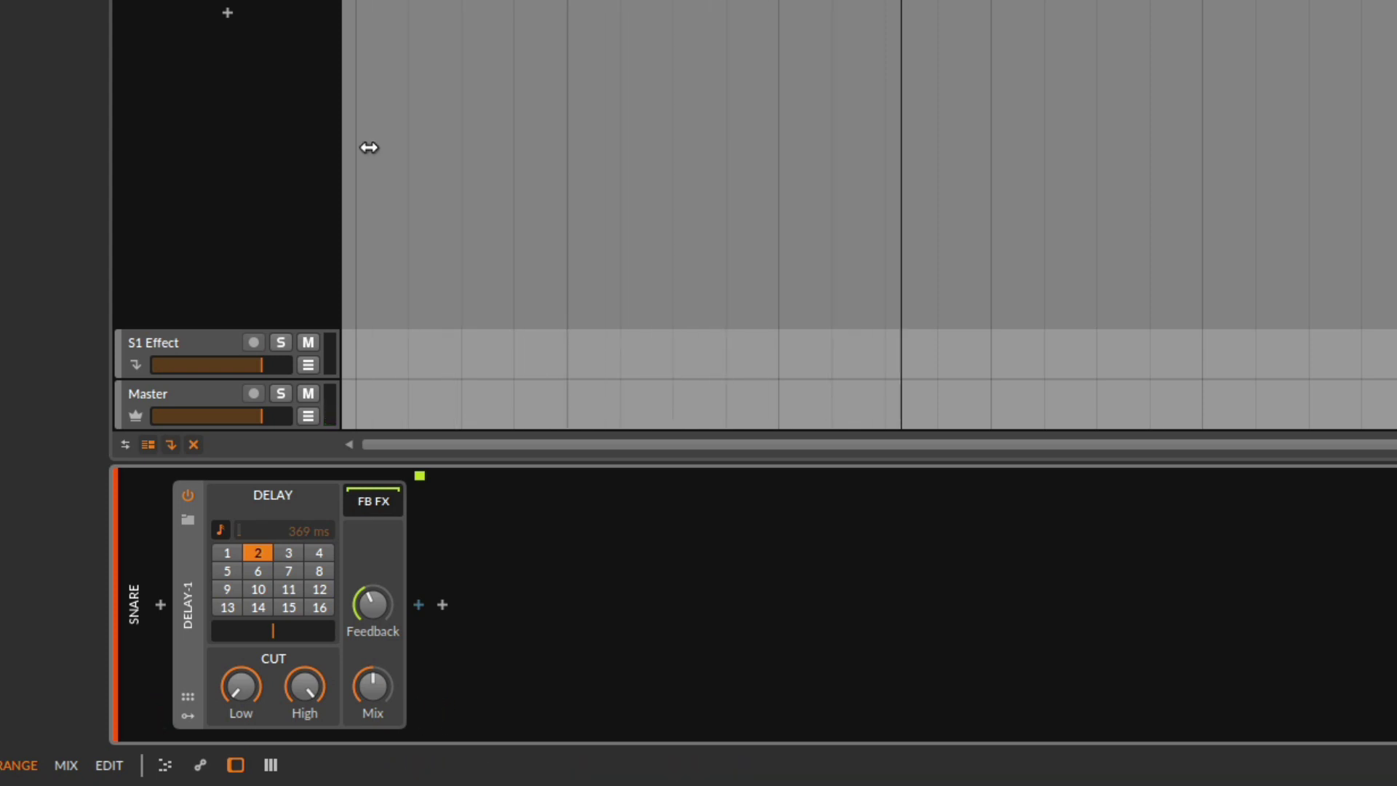
Raise Delay-1's Feedback to slightly above halfway and audition the snare's repeats
{"action": "left_click_drag", "start_coordinate": [378, 606], "coordinate": [378, 572]}
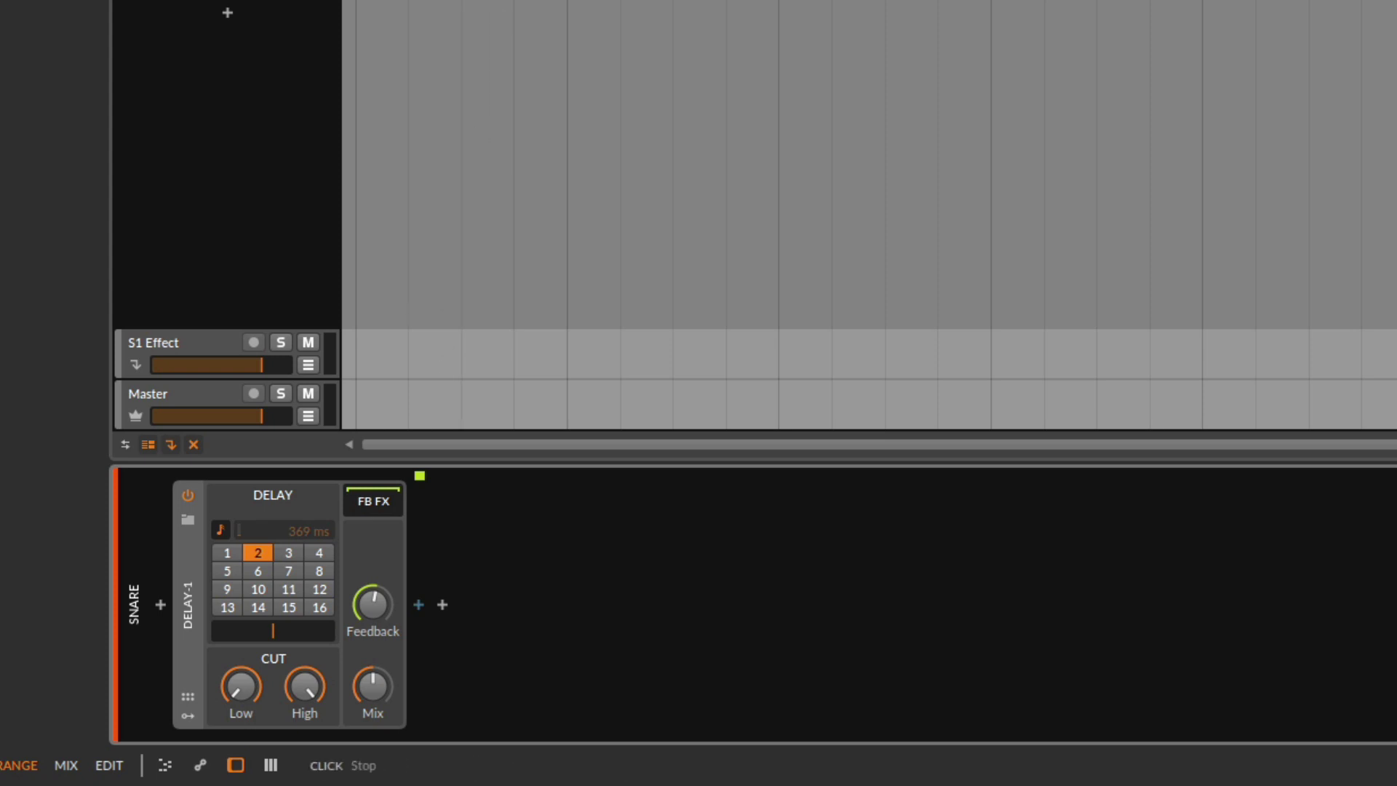
{"action": "key", "text": "space"}
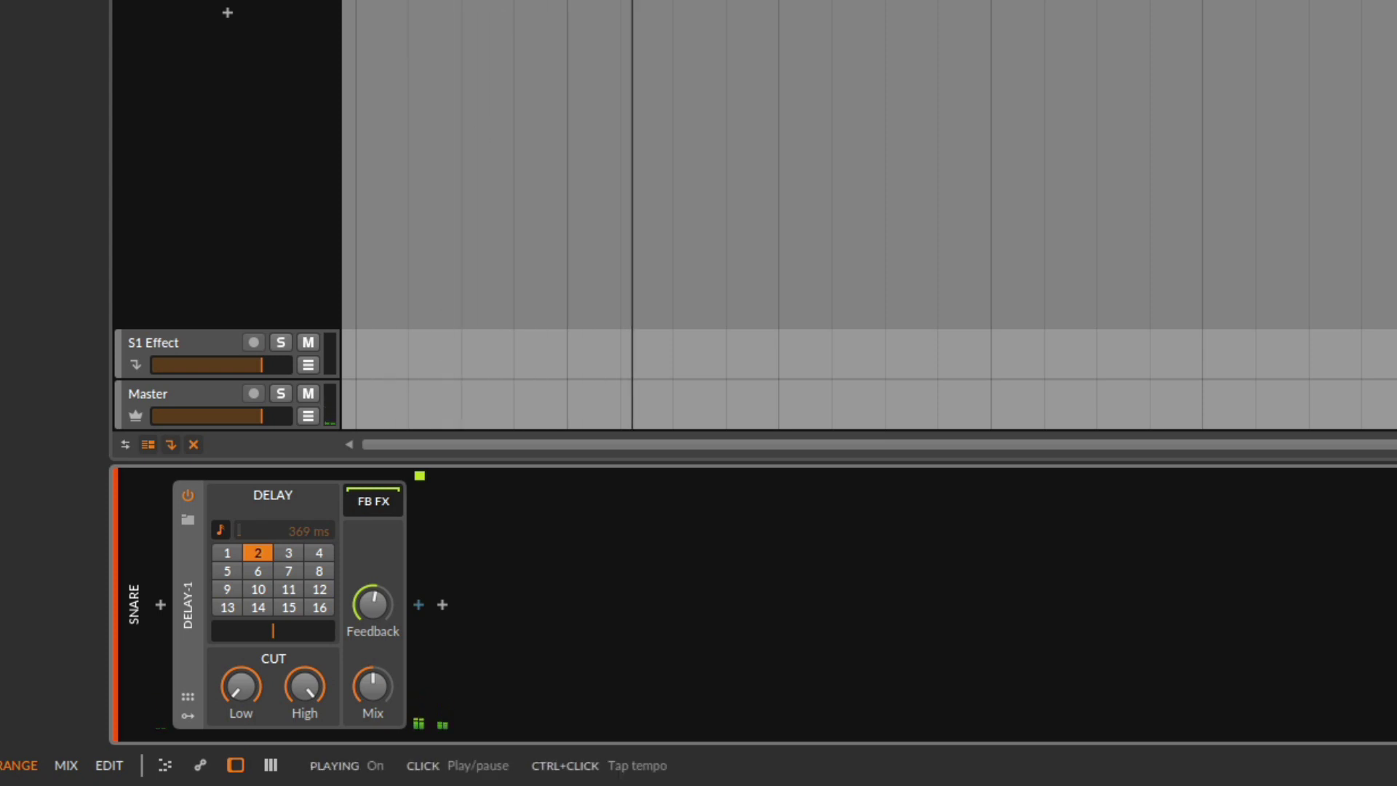
{"action": "key", "text": "space"}
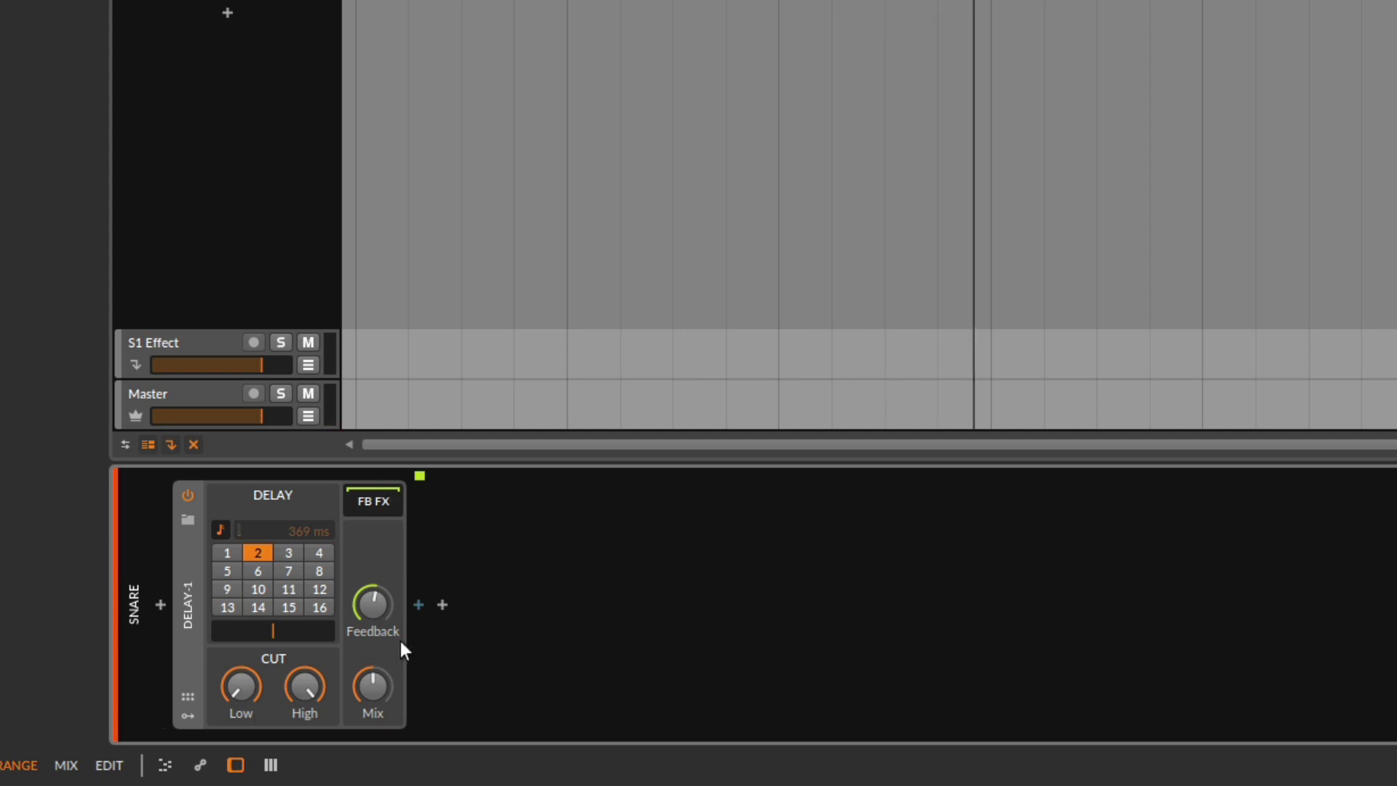
Audition the snare with Delay-1's Feedback at its 0.0 dB maximum, and turn the Feedback back down to minimum
{"action": "left_click_drag", "start_coordinate": [372, 603], "coordinate": [372, 569]}
{"action": "key", "text": "space"}
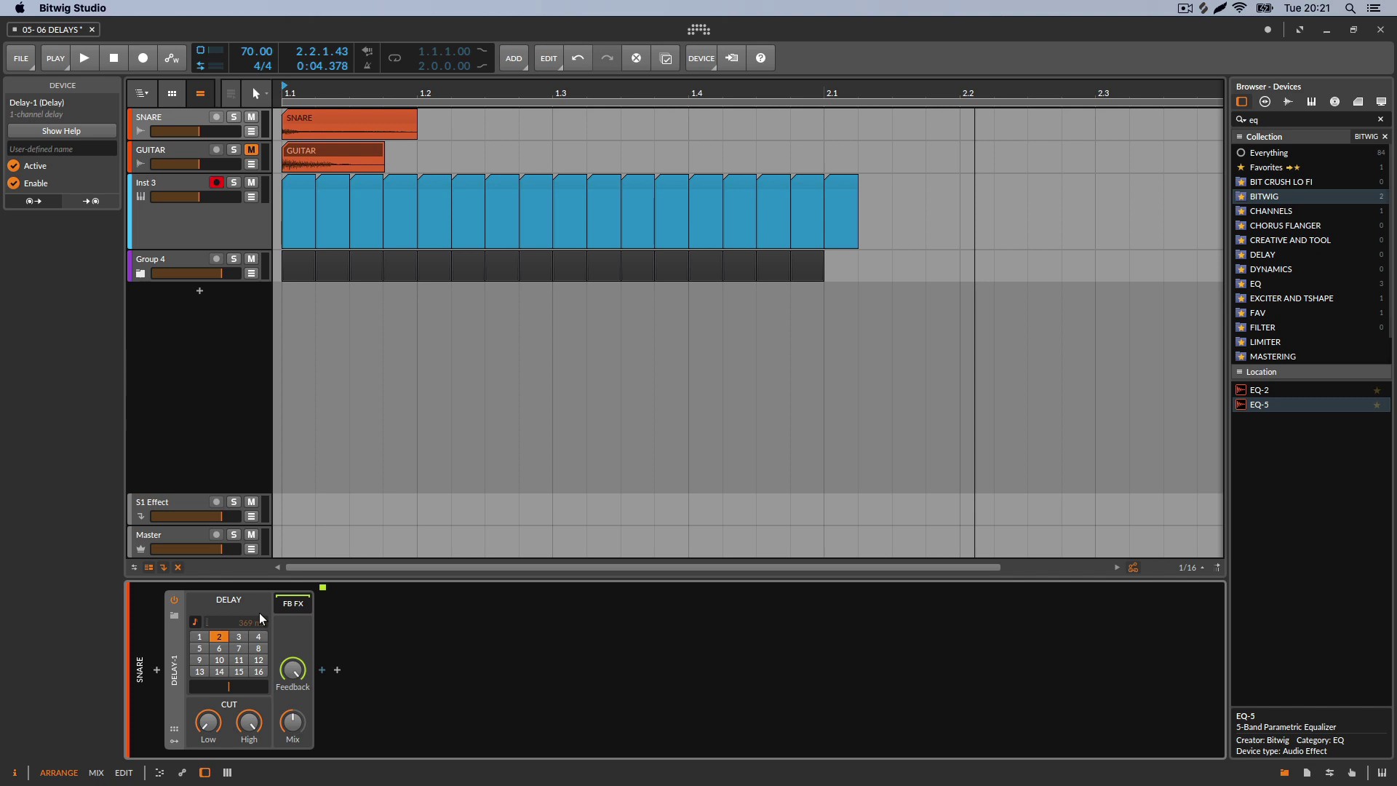
{"action": "left_click", "coordinate": [114, 59]}
{"action": "left_click", "coordinate": [88, 60]}
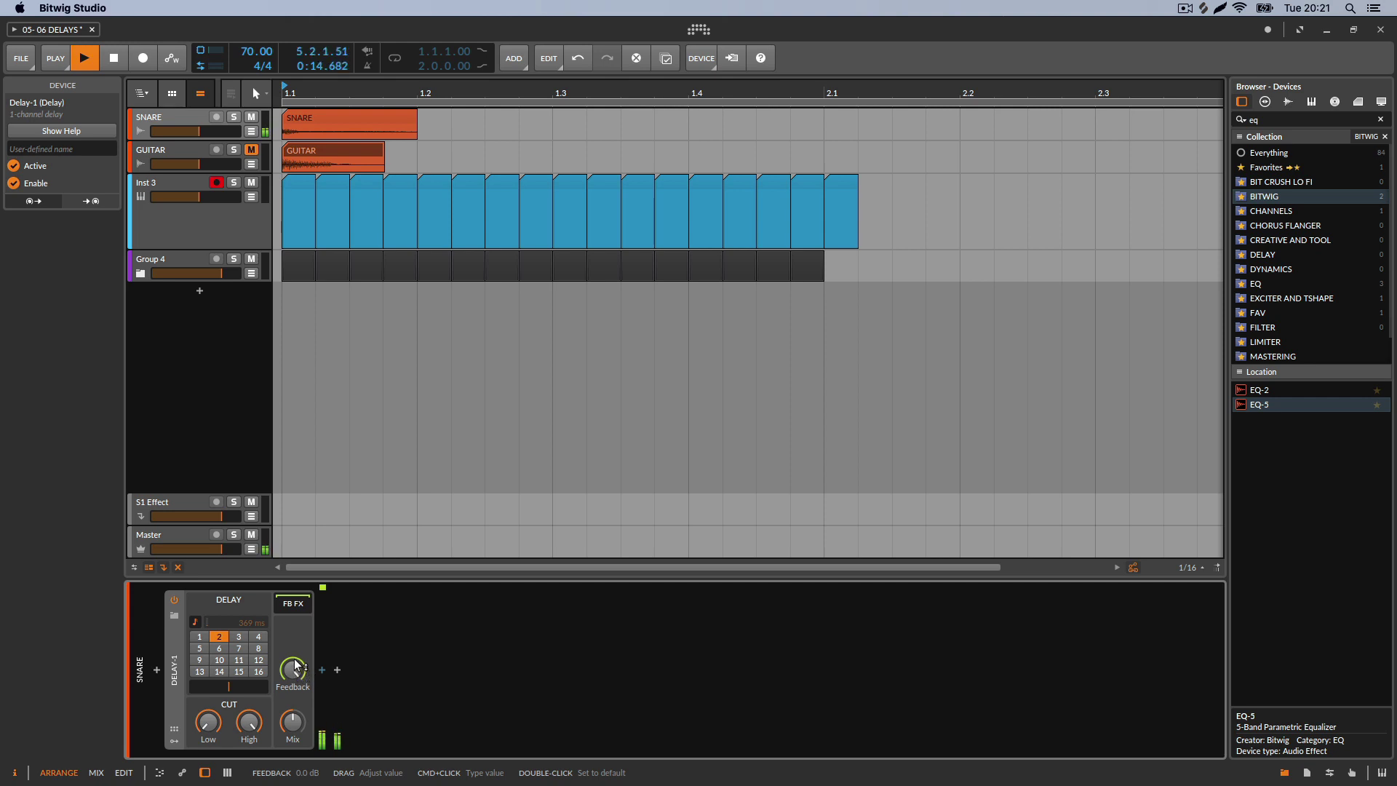
{"action": "key", "text": "space"}
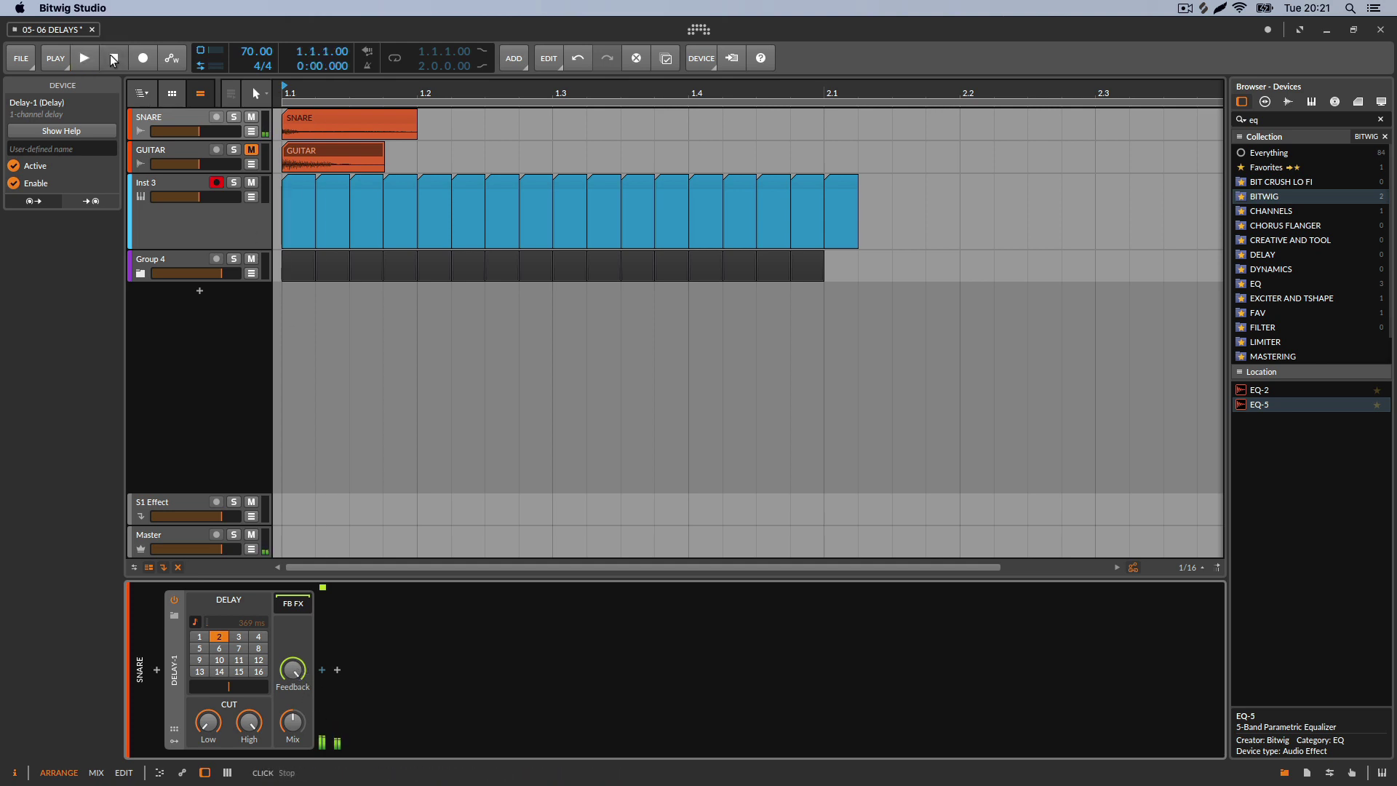
{"action": "left_click_drag", "start_coordinate": [292, 670], "coordinate": [480, 782]}
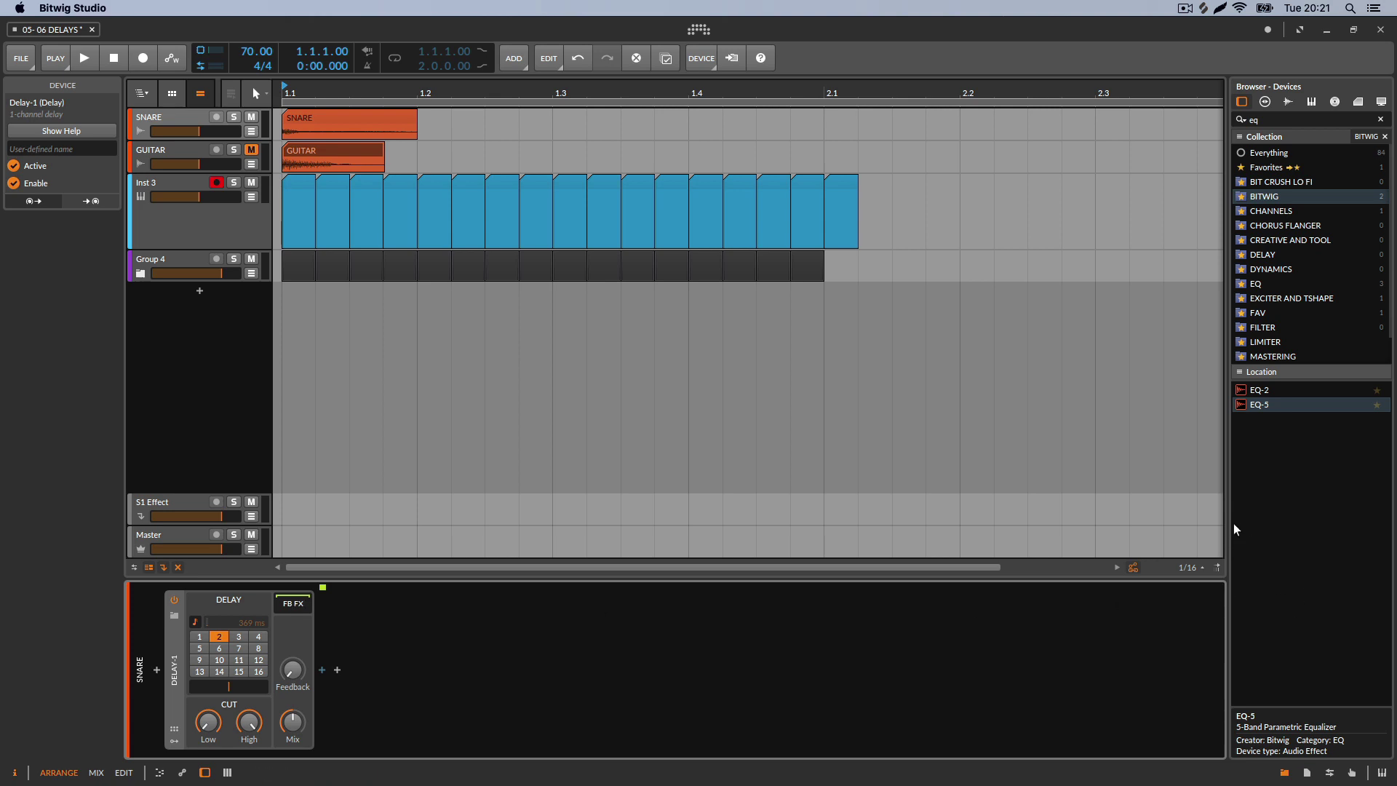
Widen the device browser, search it for "choru", and insert Chorus into Delay-1's FB FX chain
{"action": "left_click_drag", "start_coordinate": [1228, 527], "coordinate": [1173, 511]}
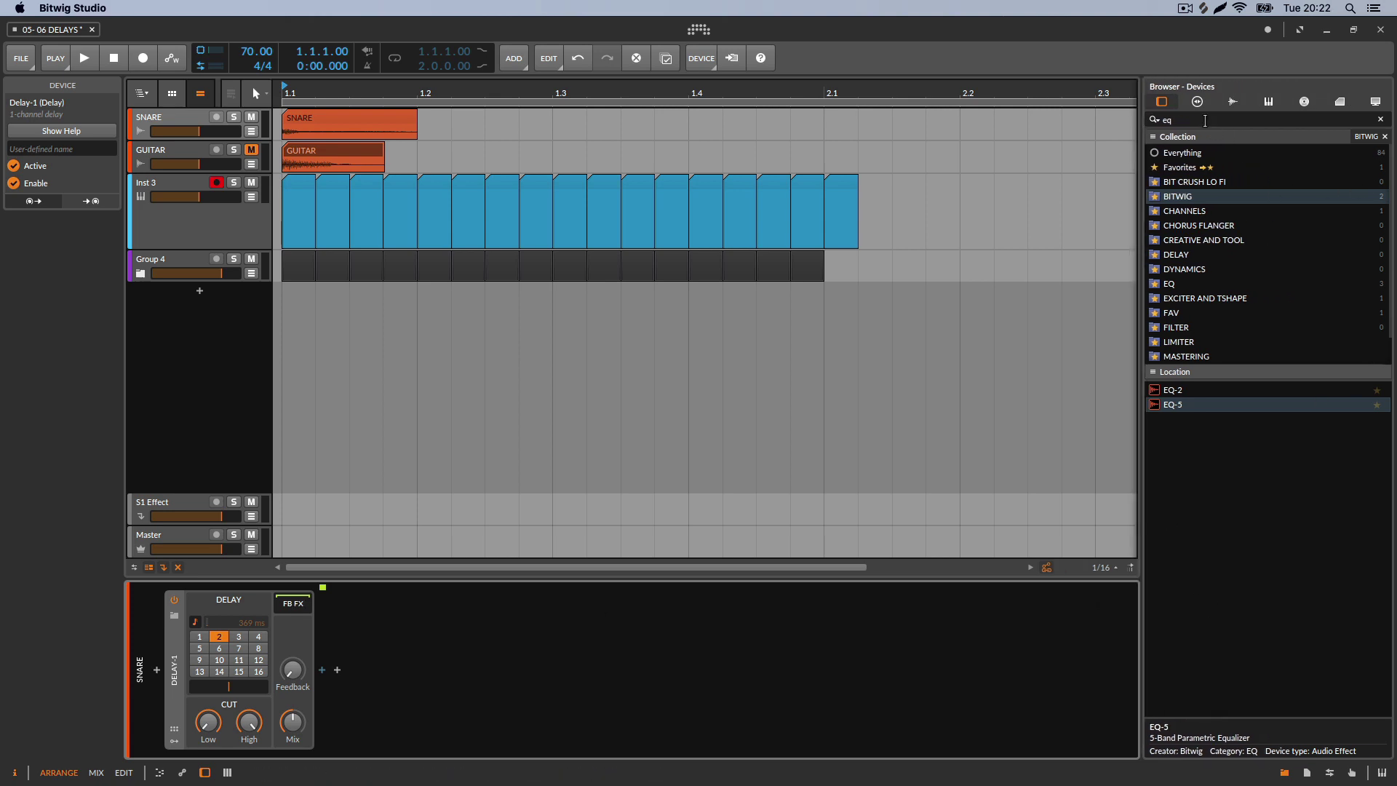
{"action": "left_click_drag", "start_coordinate": [1205, 121], "coordinate": [1110, 115]}
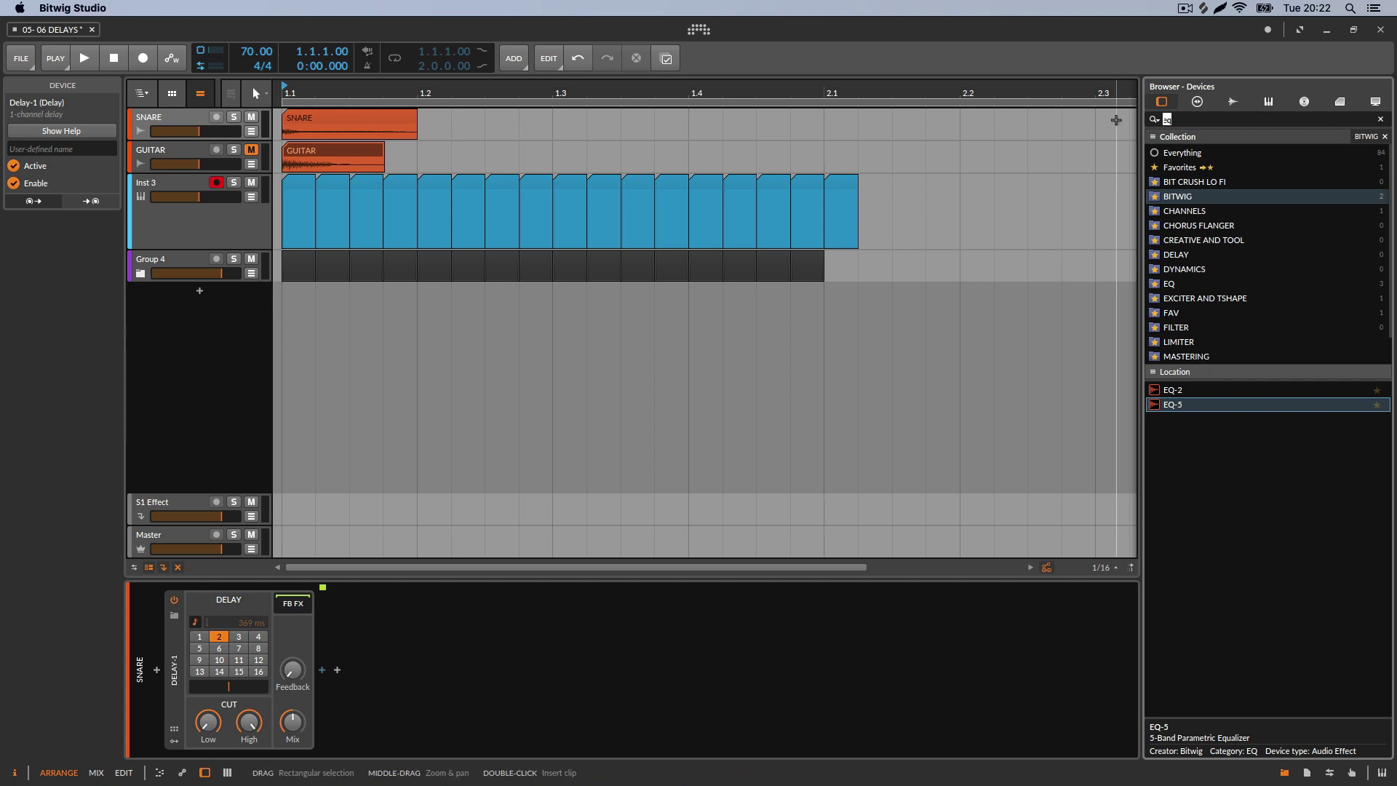
{"action": "type", "text": "choru"}
{"action": "left_click_drag", "start_coordinate": [1210, 390], "coordinate": [291, 605]}
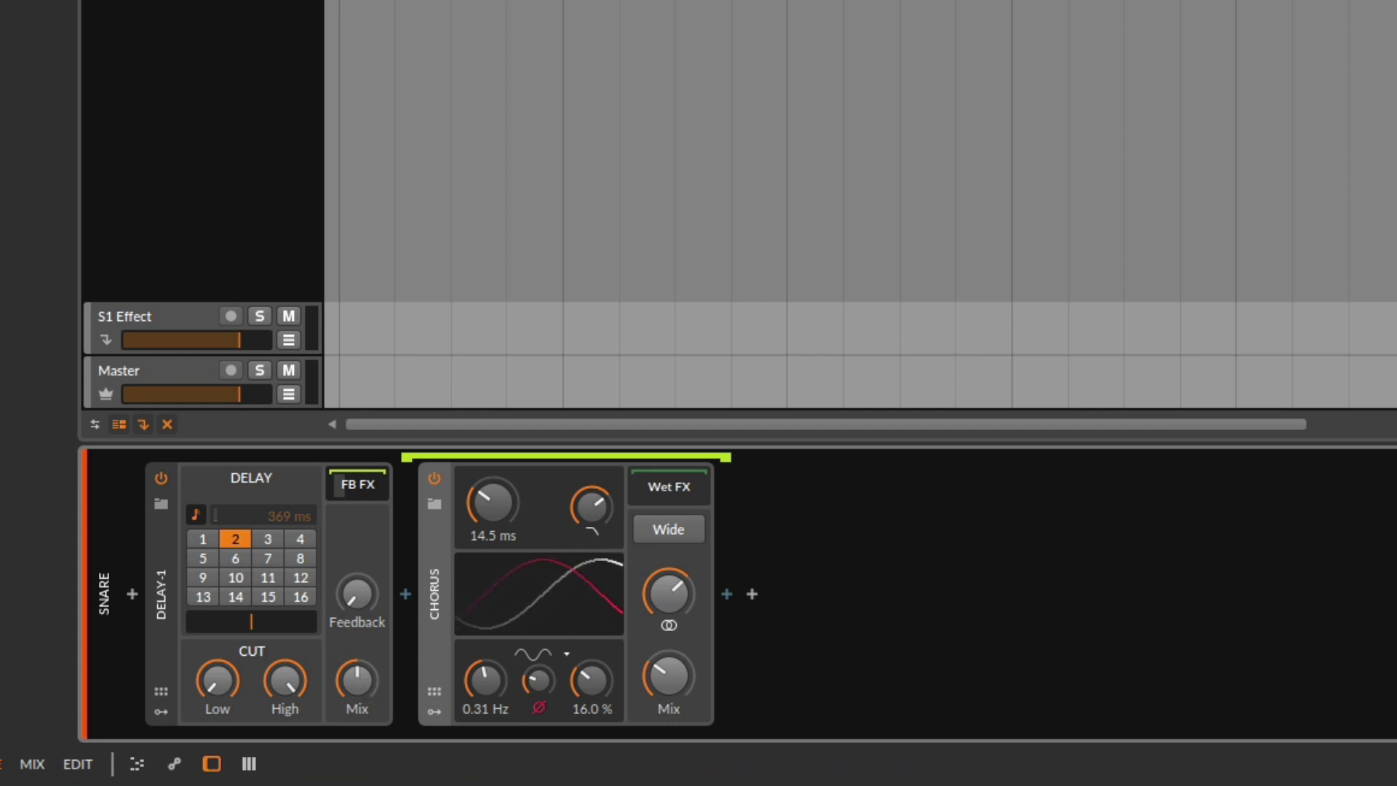
Play the snare with Chorus in the feedback chain and raise Delay-1's Feedback to above halfway
{"action": "key", "text": "space"}
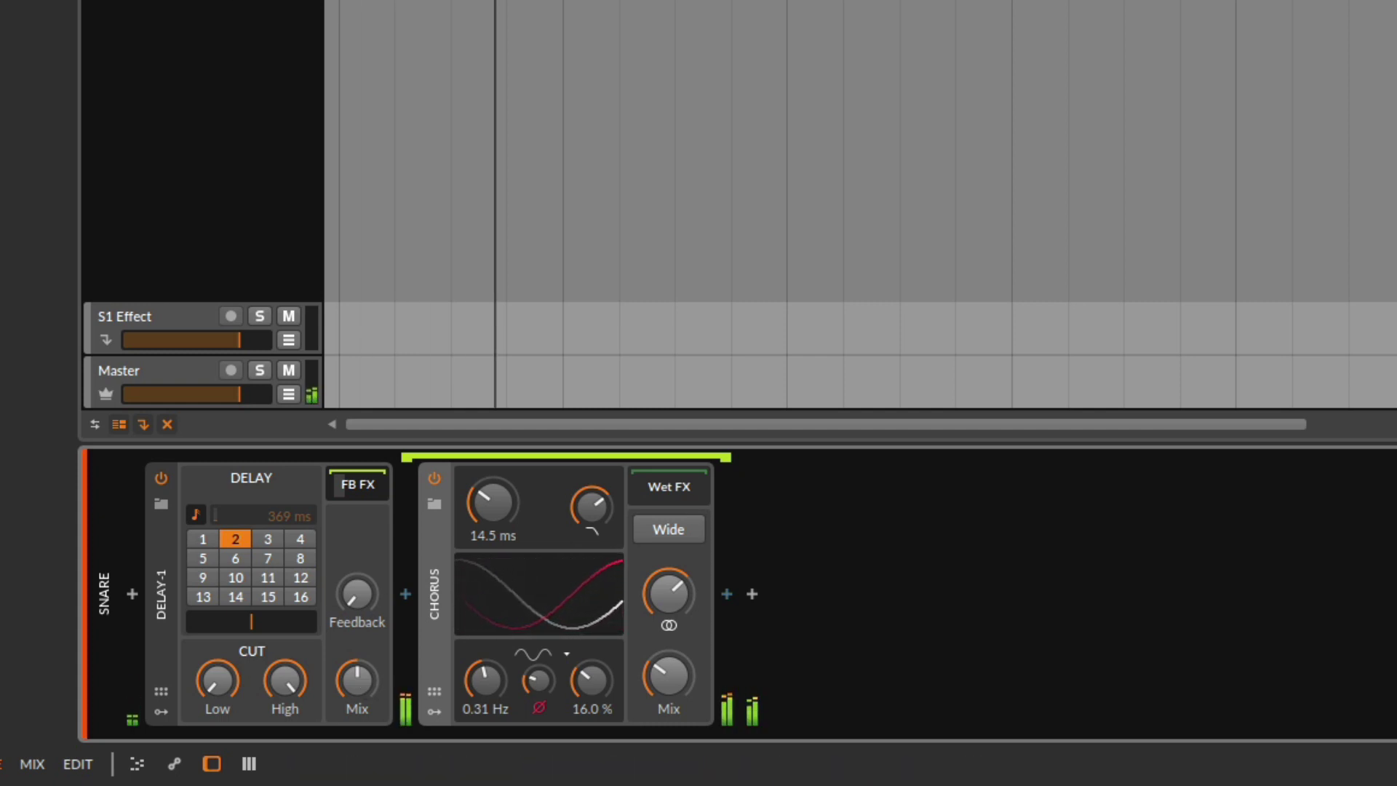
{"action": "left_click_drag", "start_coordinate": [352, 601], "coordinate": [351, 561]}
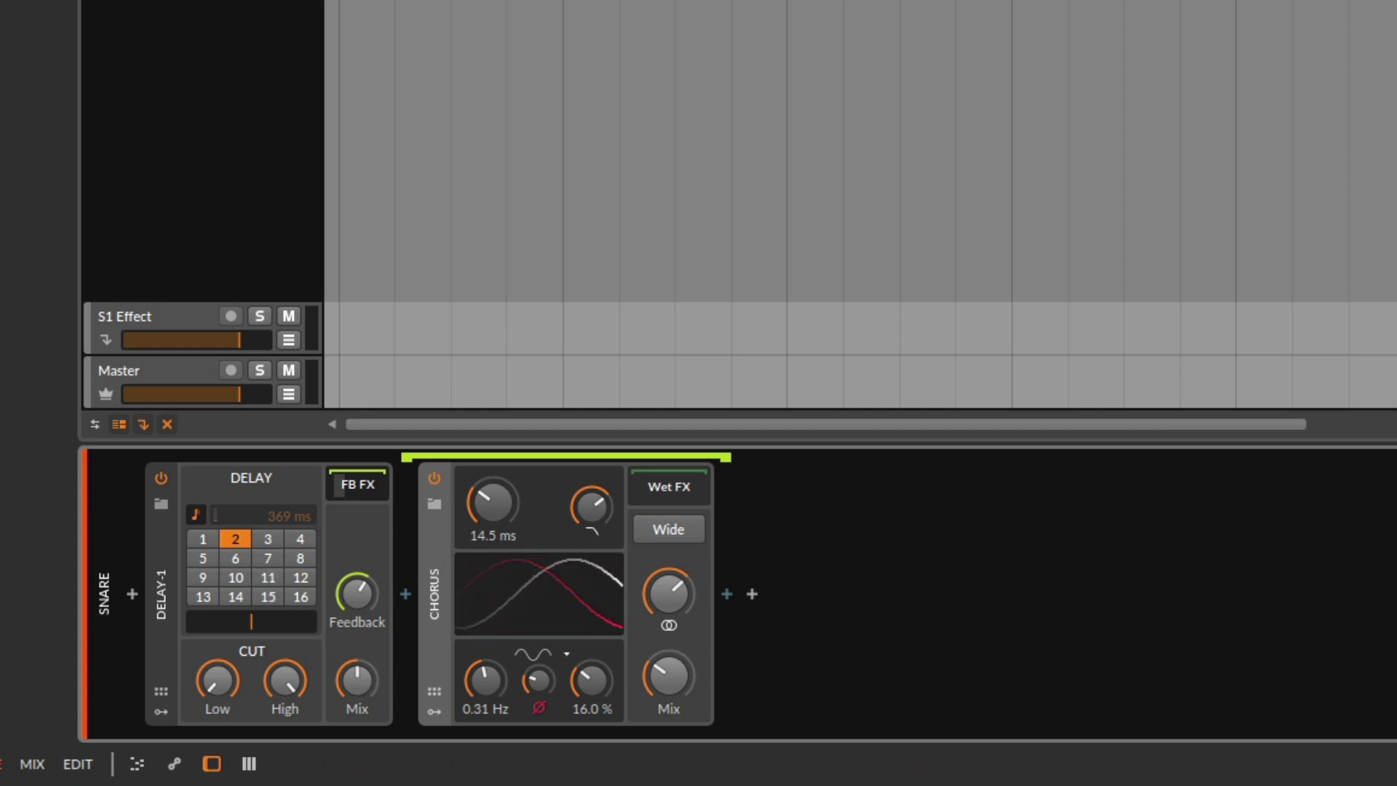
Place a second Chorus after Delay-1 in the main chain, delete it, and select the Chorus in the FB FX chain
{"action": "left_click_drag", "start_coordinate": [1396, 561], "coordinate": [902, 566]}
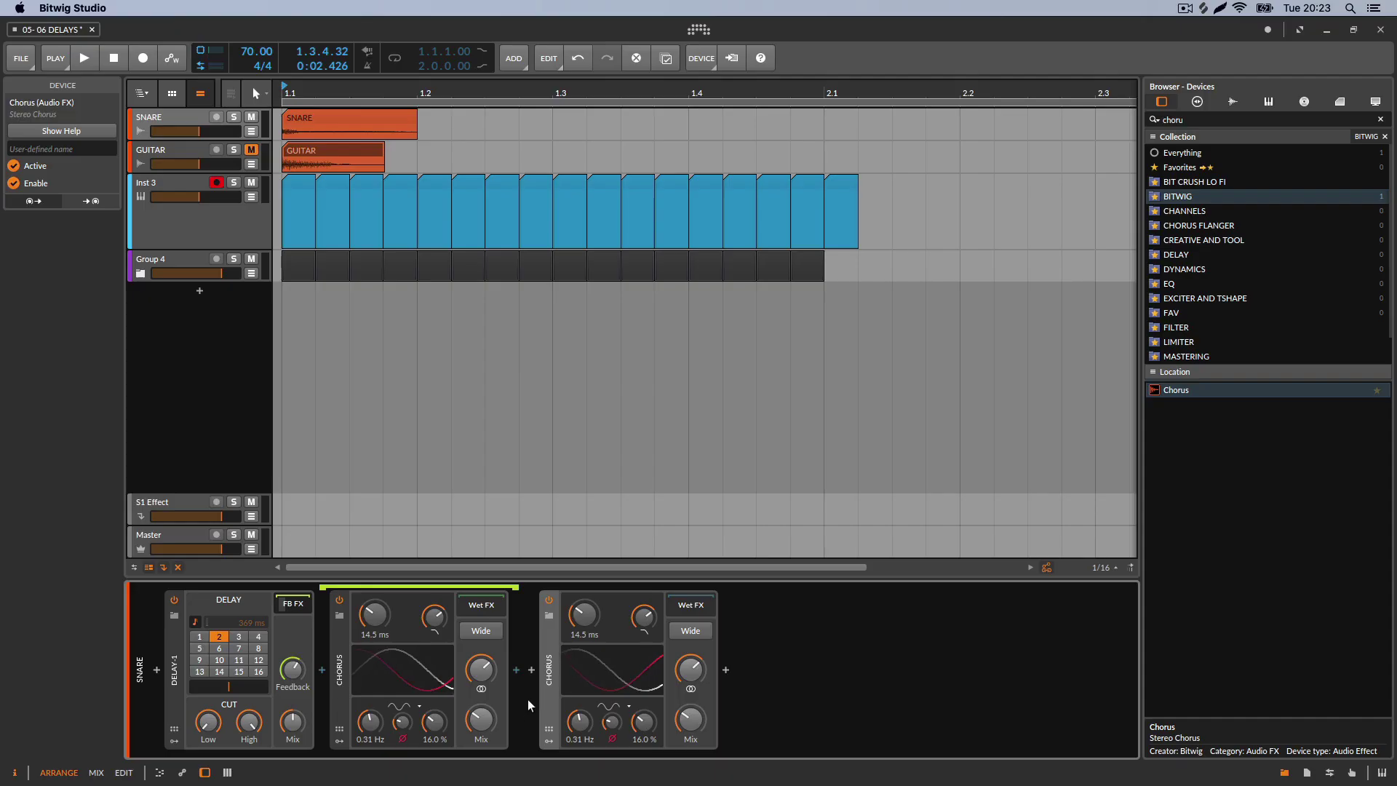
{"action": "key", "text": "Delete"}
{"action": "left_click", "coordinate": [339, 677]}
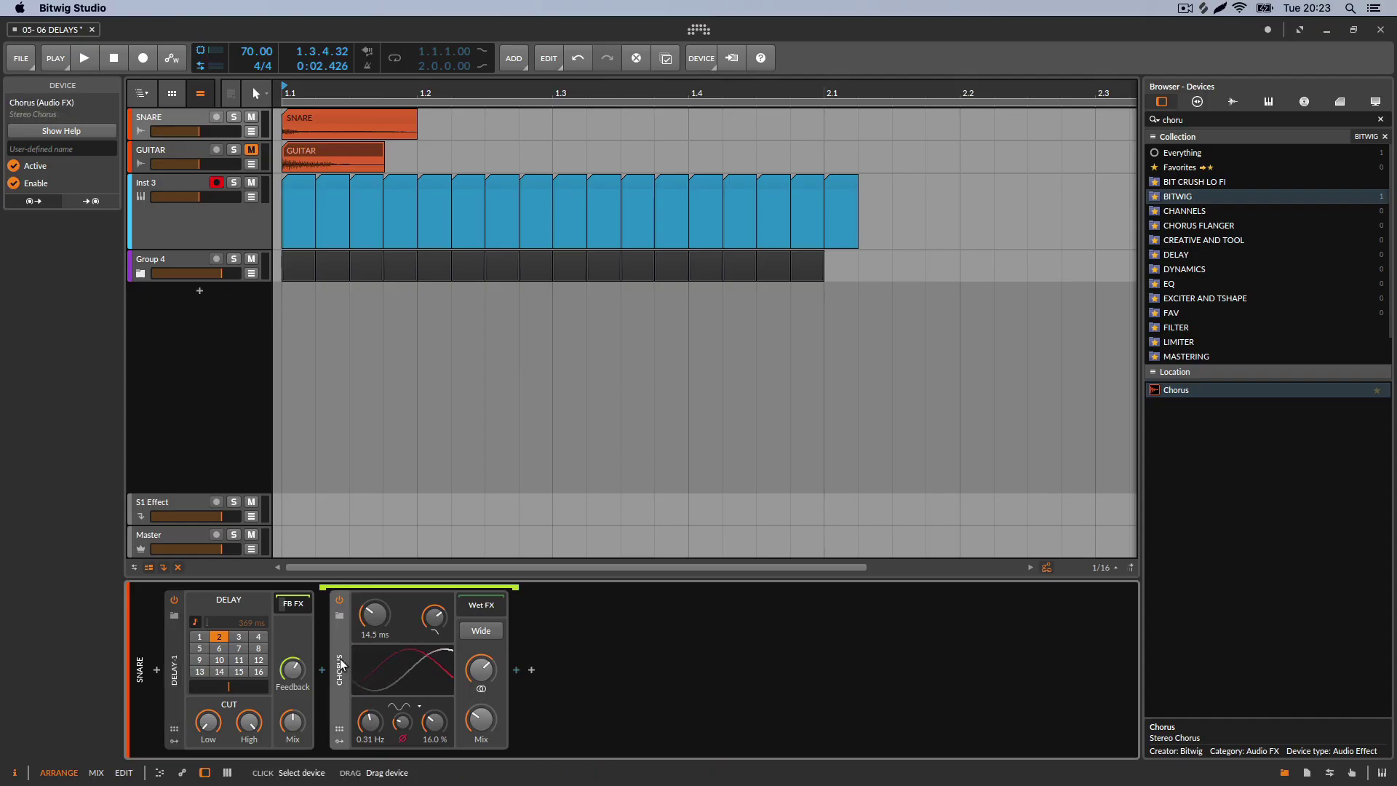
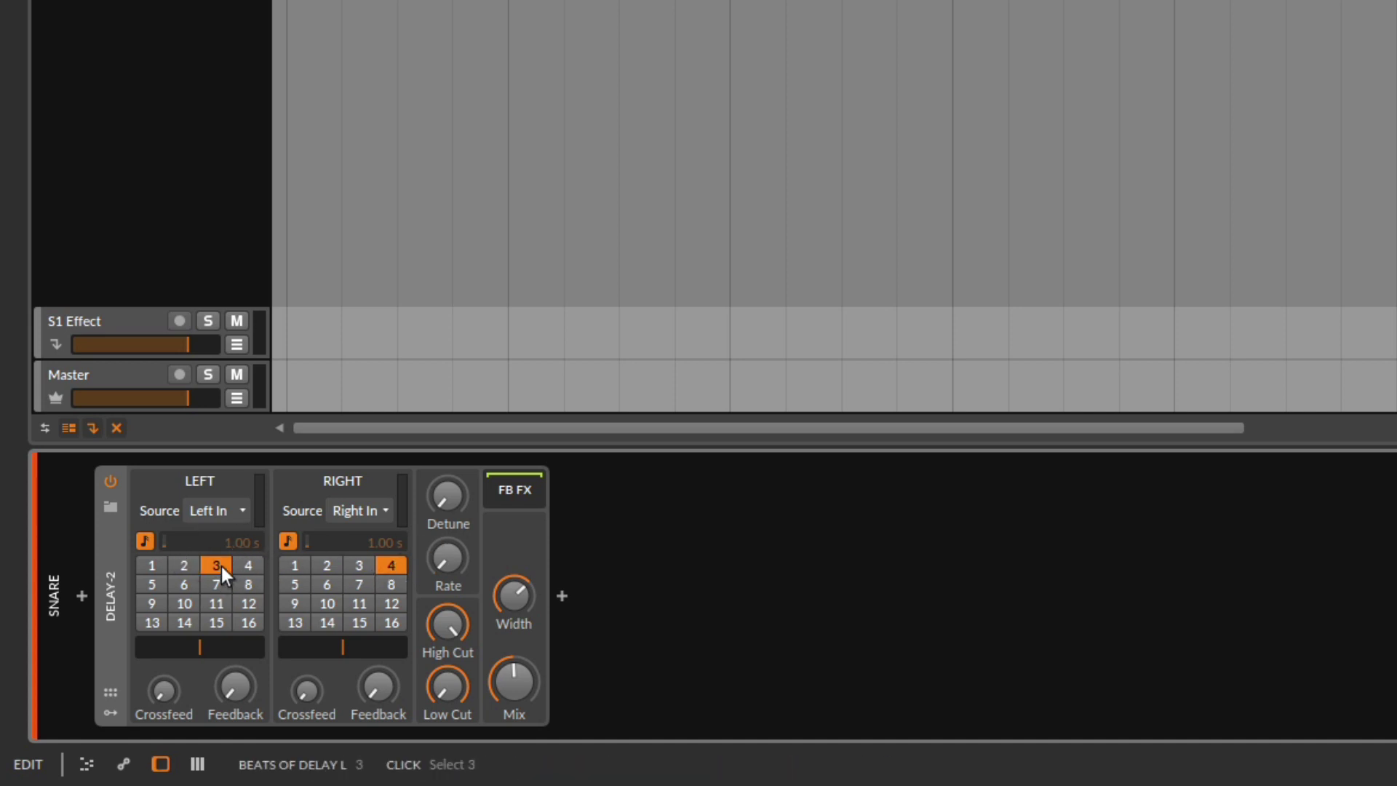
{"action": "scroll", "coordinate": [476, 218], "scroll_direction": "up", "scroll_amount": 3}
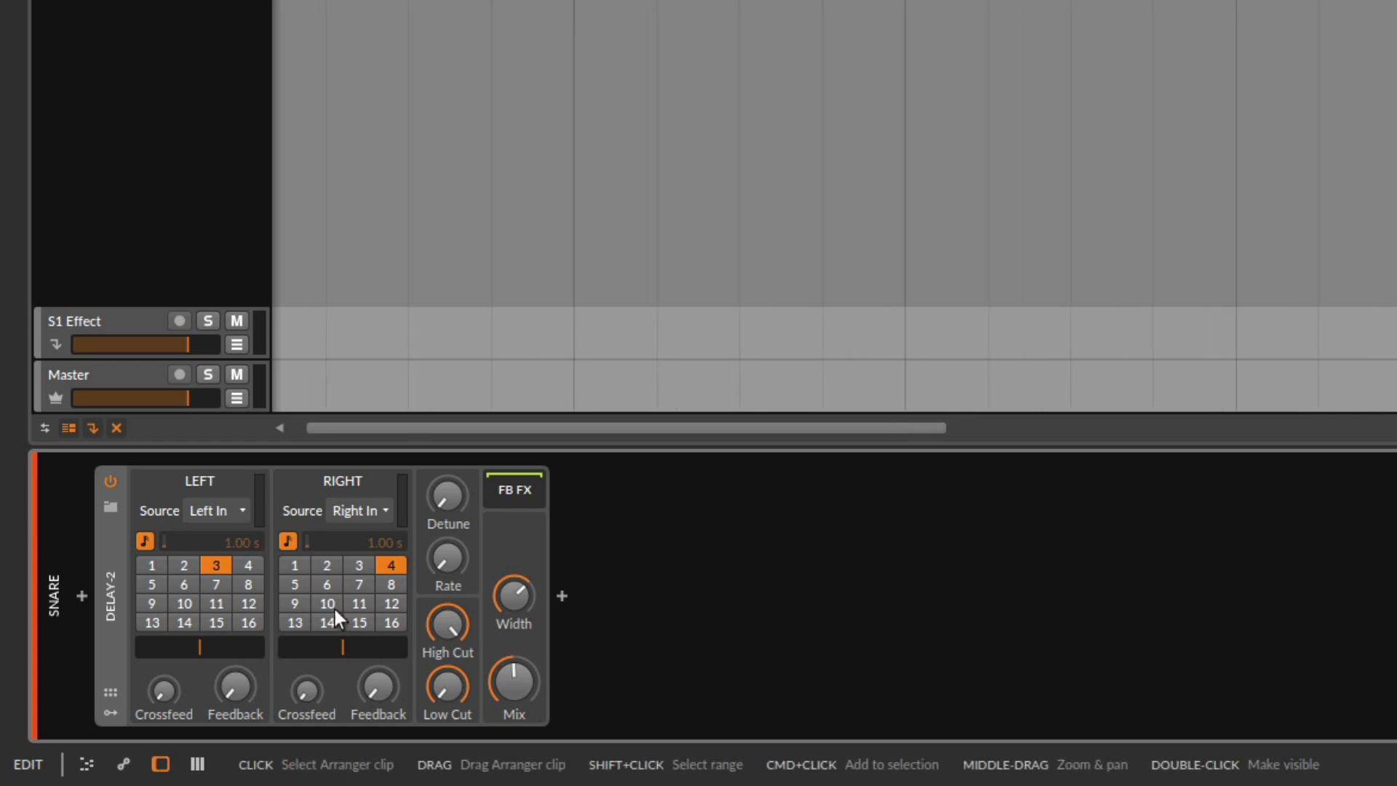
Change Delay-2's right delay time to 8, set it to 6, and play the snare to hear the delay
{"action": "left_click", "coordinate": [390, 584]}
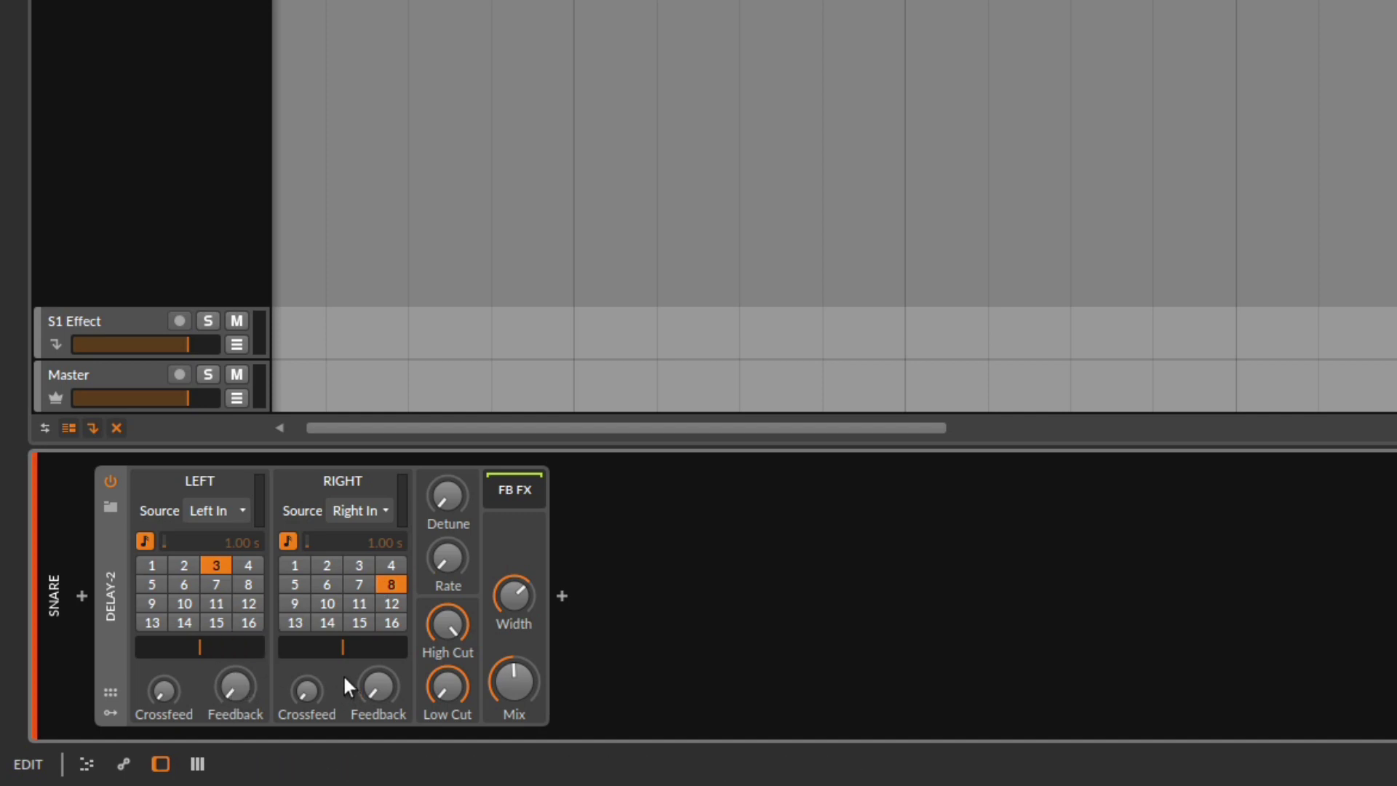
{"action": "mouse_move", "coordinate": [342, 647]}
{"action": "mouse_move", "coordinate": [160, 684]}
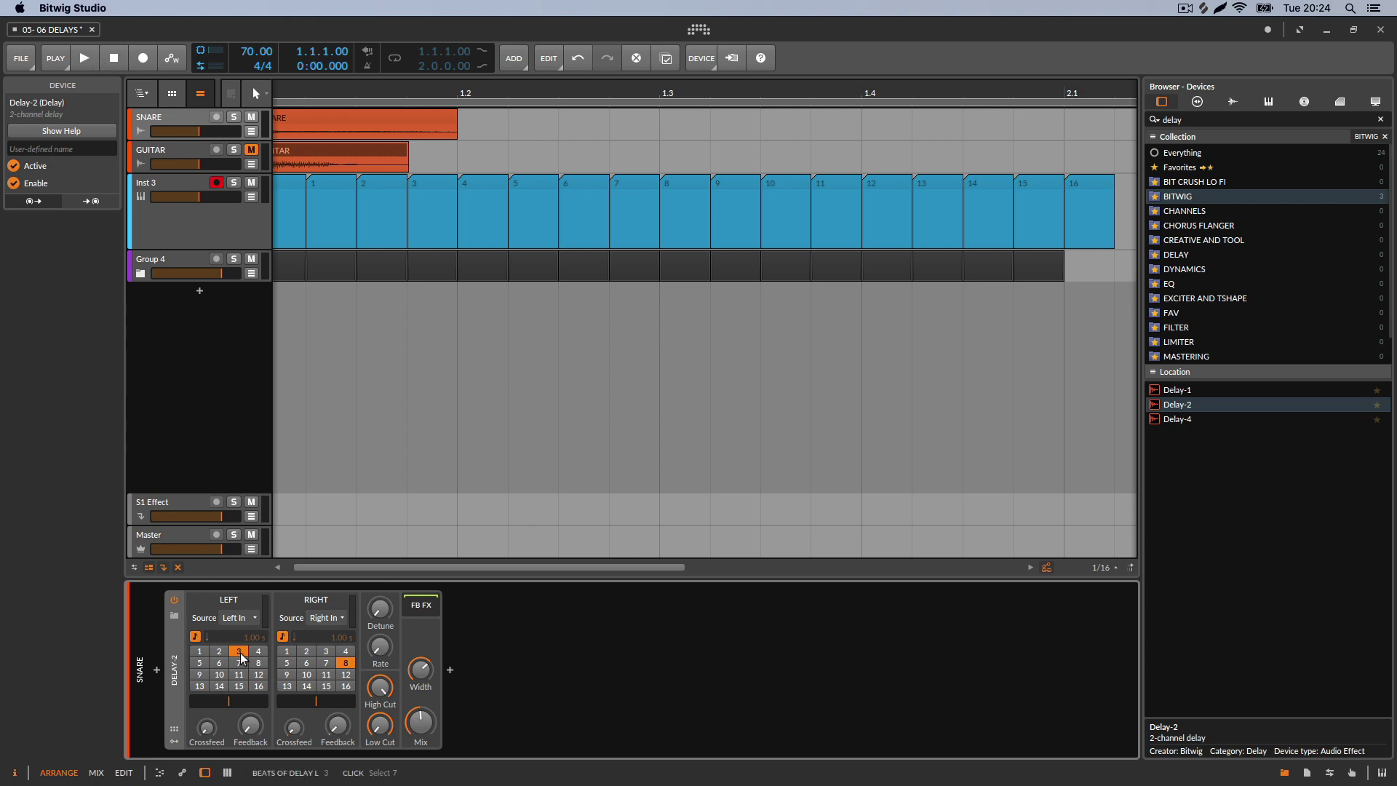
{"action": "left_click", "coordinate": [306, 663]}
{"action": "left_click", "coordinate": [85, 61]}
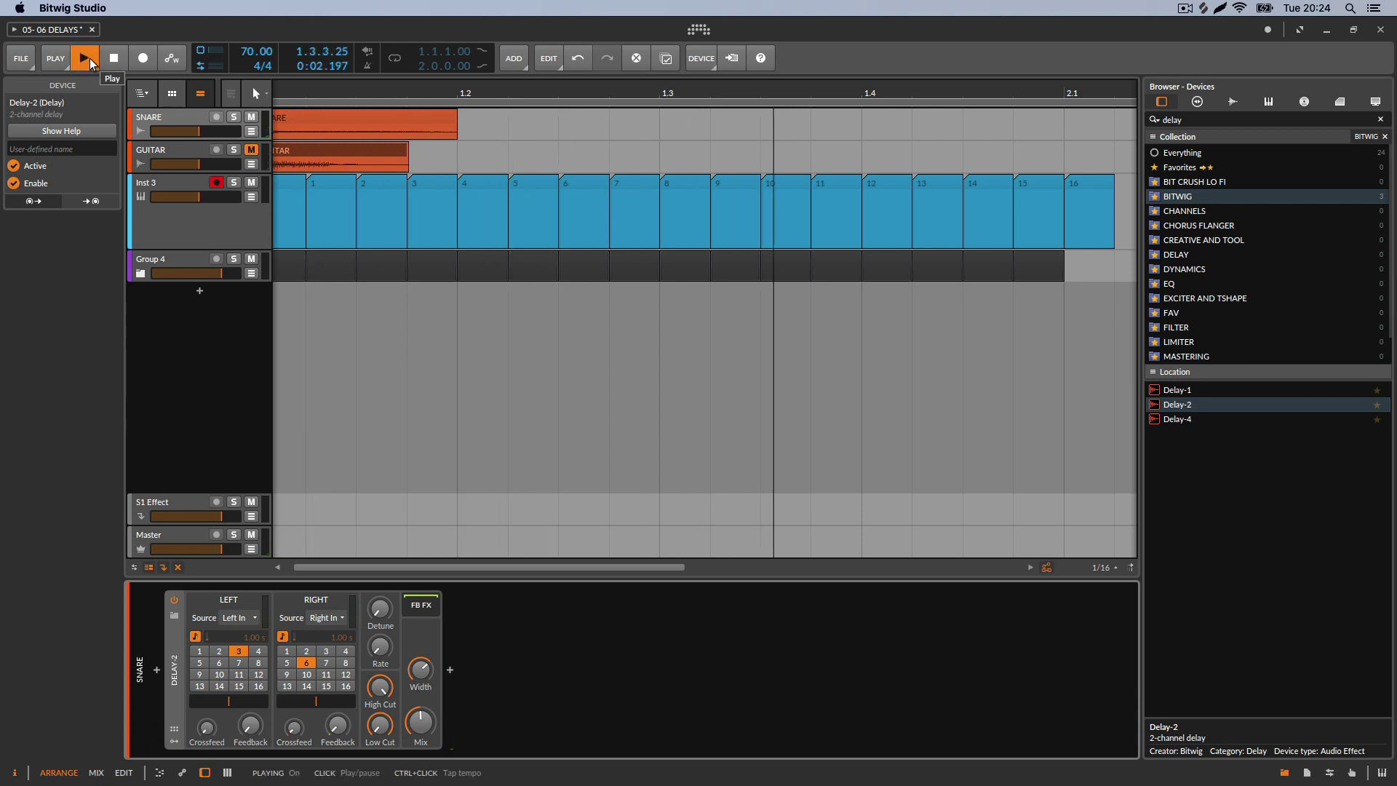
{"action": "left_click", "coordinate": [114, 62]}
{"action": "left_click", "coordinate": [114, 63]}
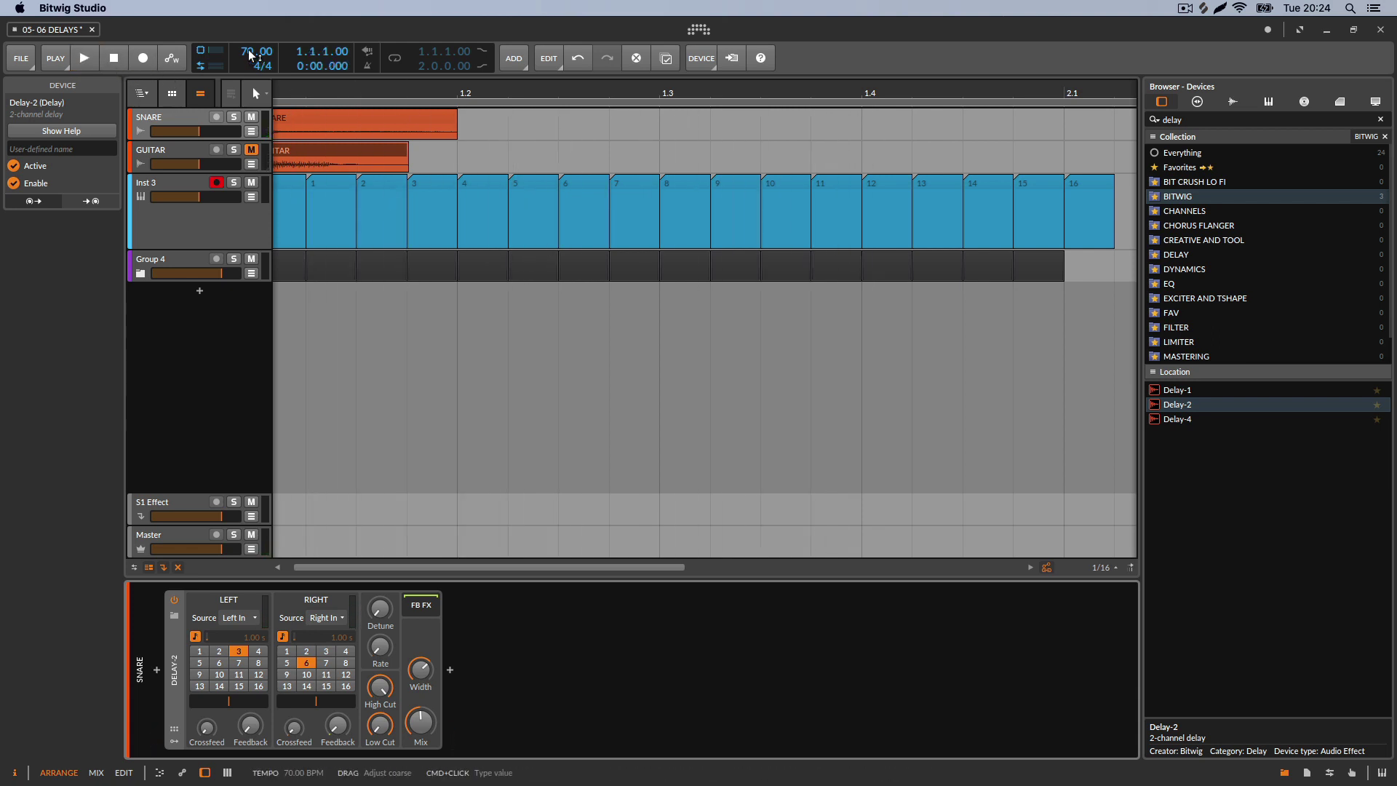
Slow the project tempo to 47 BPM and play the snare twice with the delay times at 3 and 6
{"action": "key", "text": "super+z"}
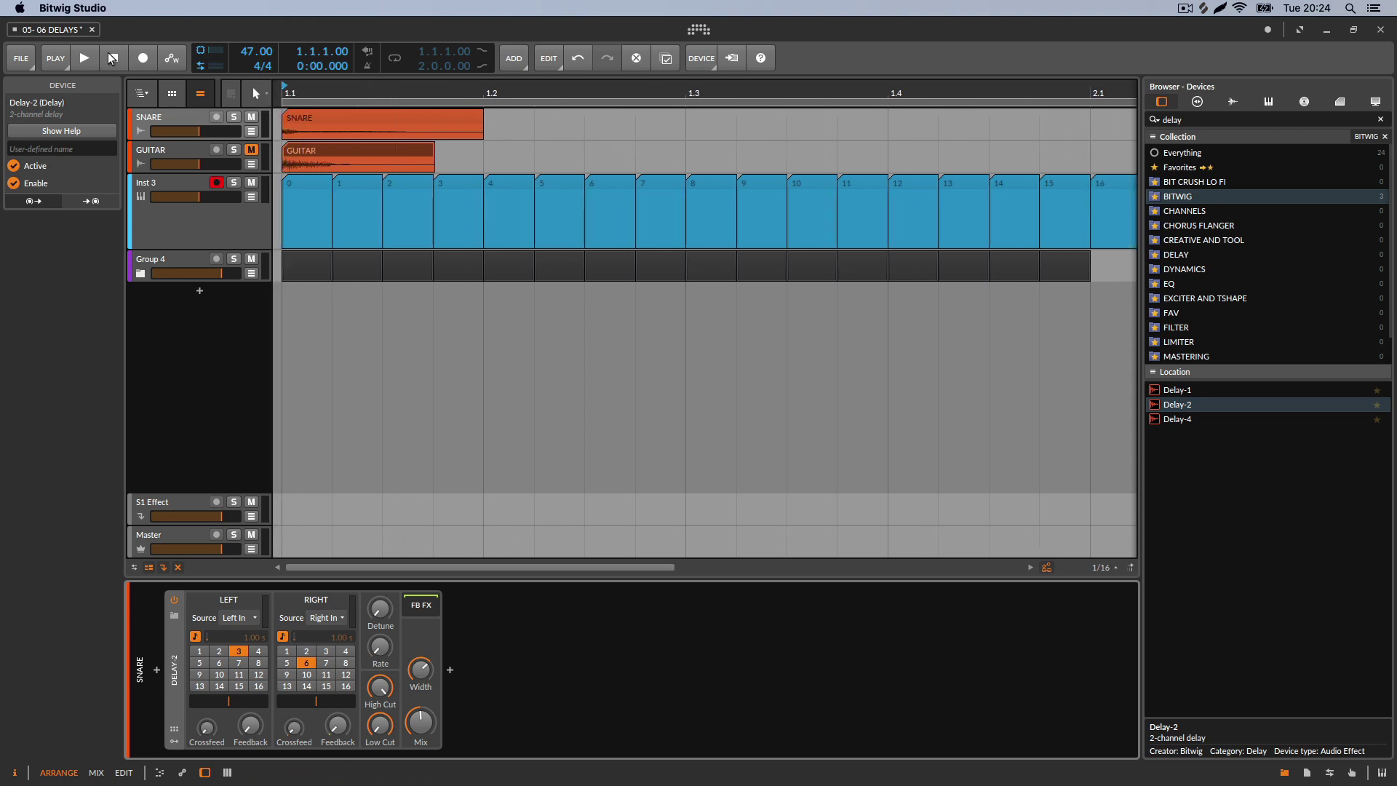
{"action": "left_click", "coordinate": [82, 60]}
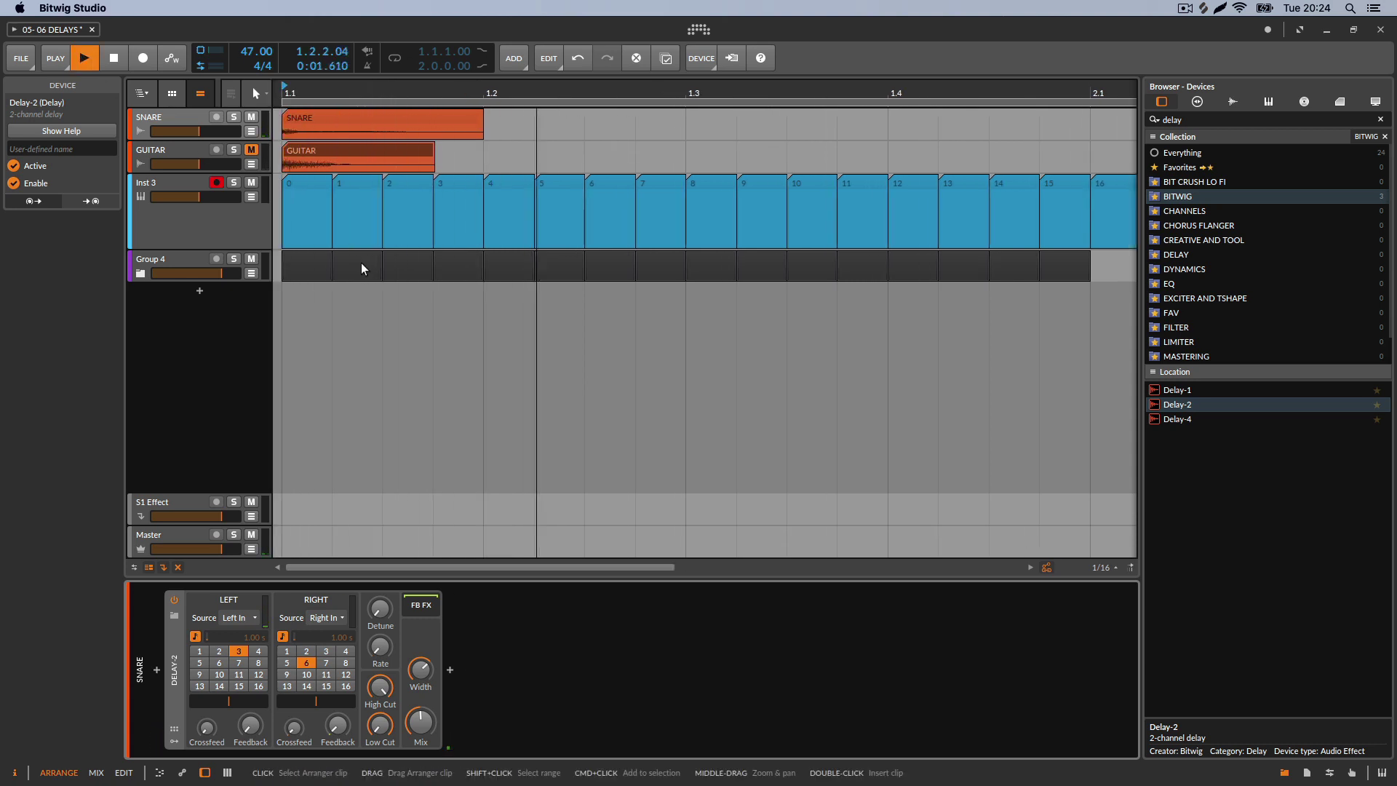
{"action": "key", "text": "space"}
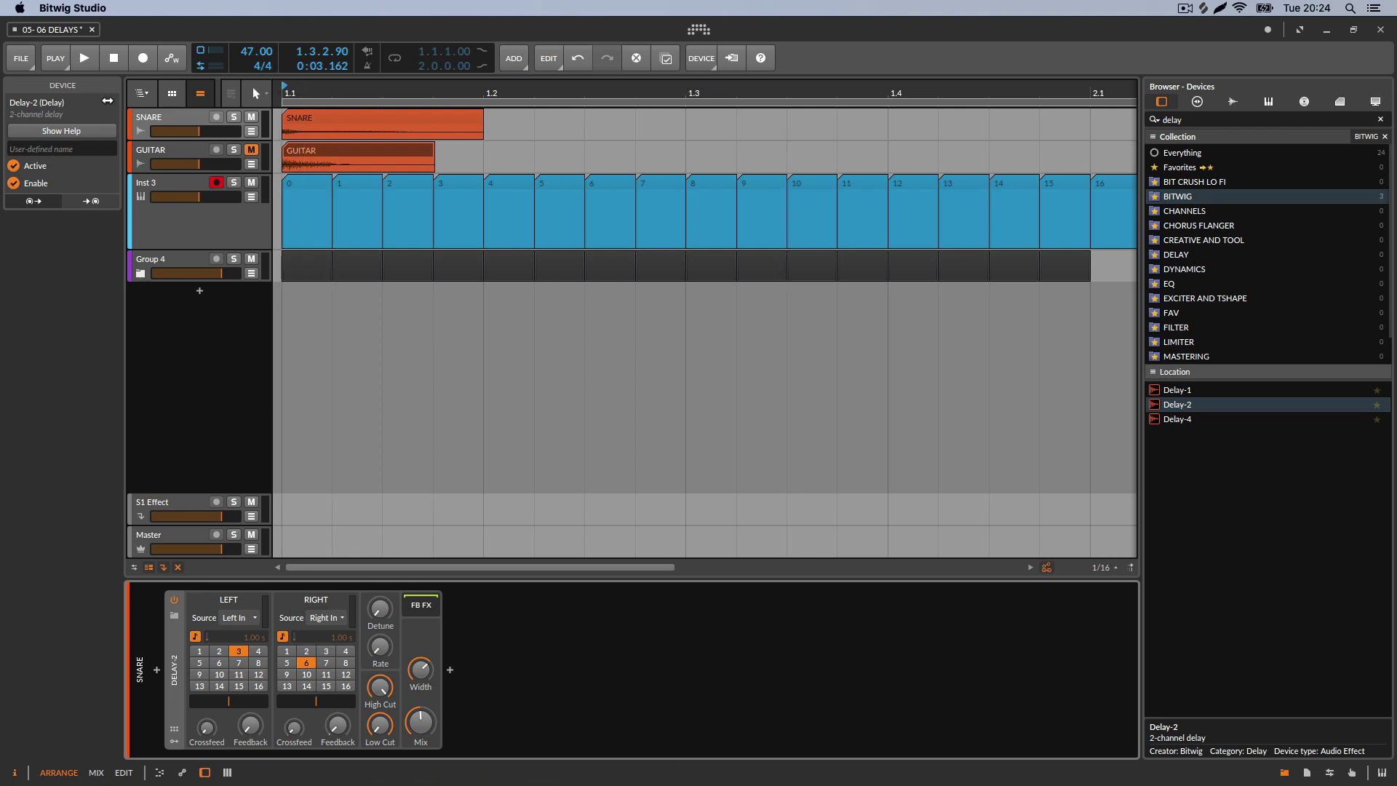
{"action": "left_click", "coordinate": [83, 60]}
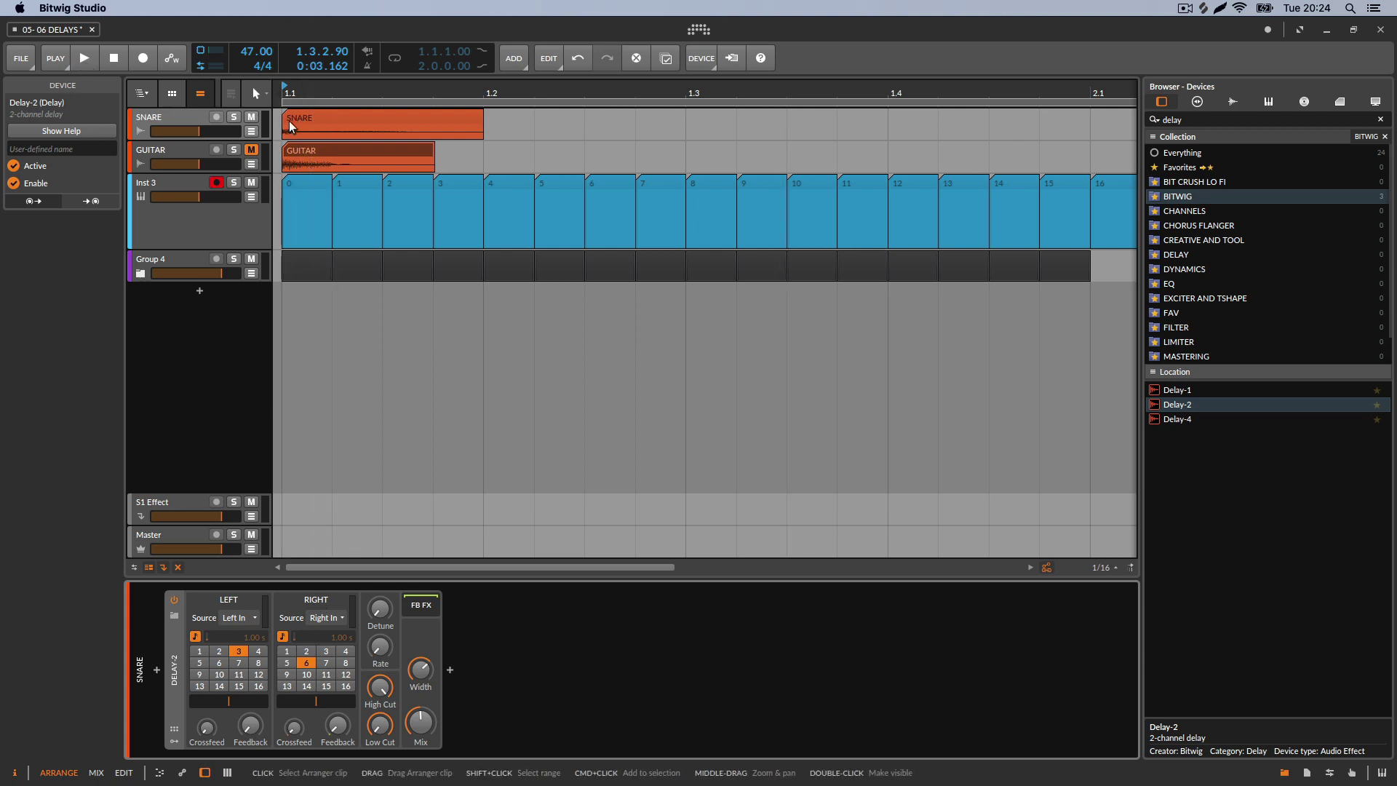
{"action": "left_click", "coordinate": [105, 62]}
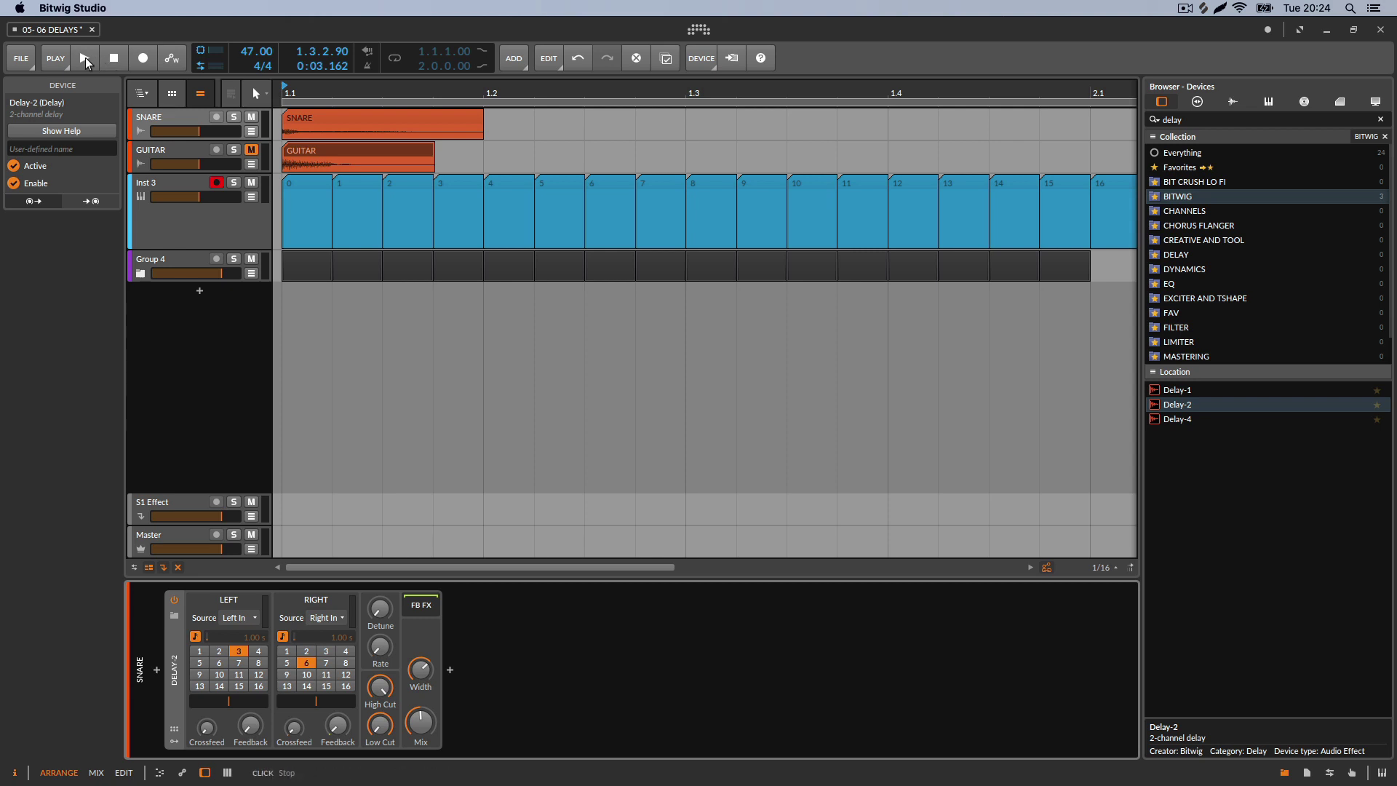
{"action": "left_click", "coordinate": [84, 59]}
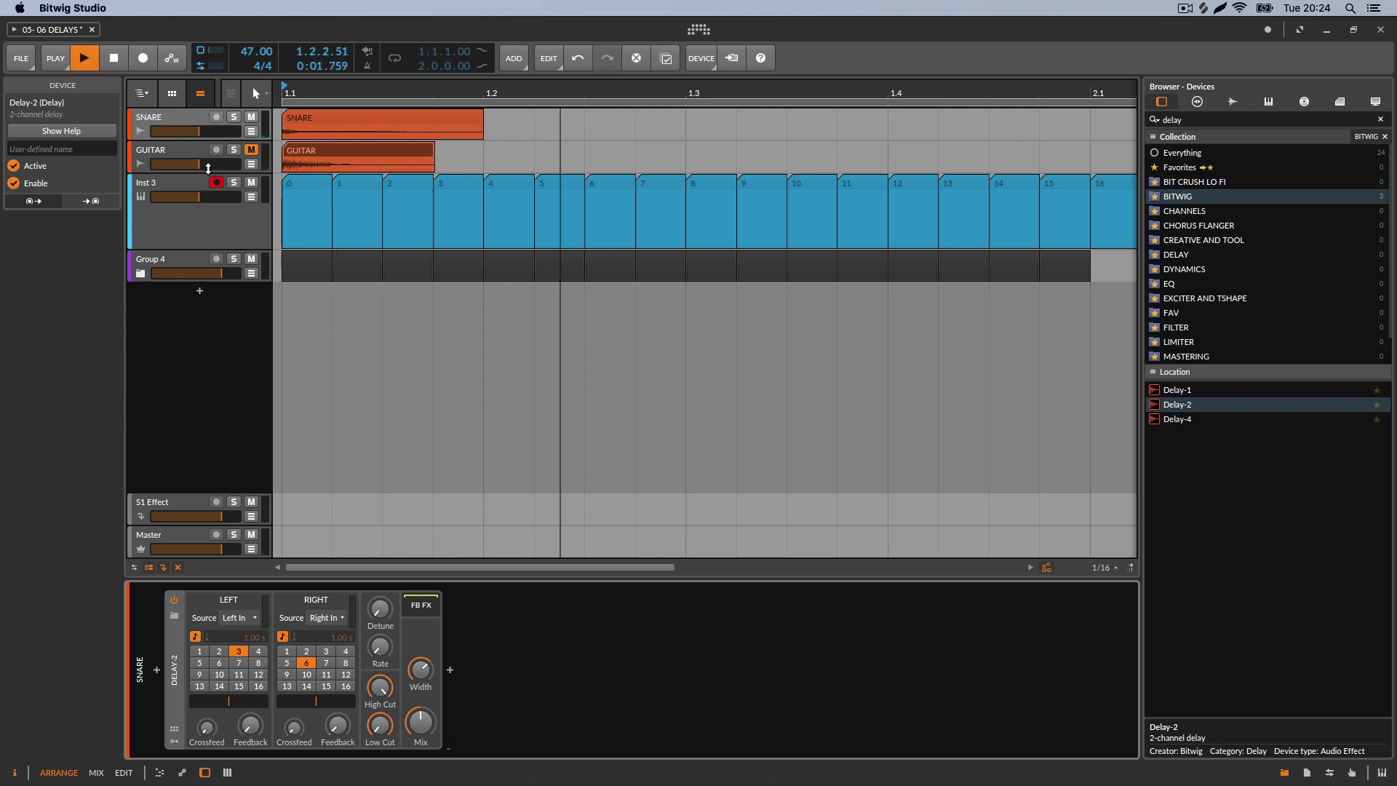
{"action": "left_click", "coordinate": [115, 61]}
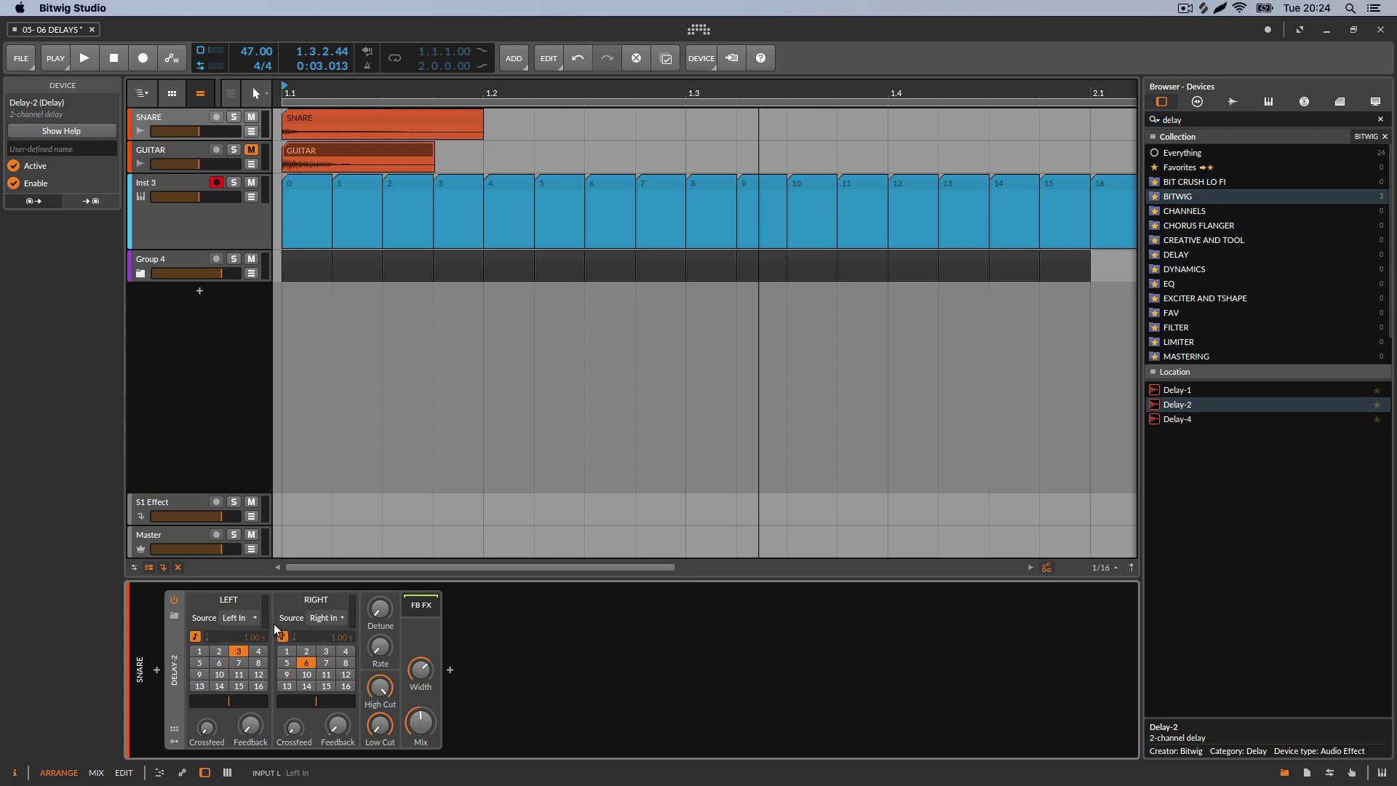
Raise Delay-2's Width to its maximum and play the snare to hear the wider stereo delay
{"action": "left_click_drag", "start_coordinate": [421, 670], "coordinate": [421, 665]}
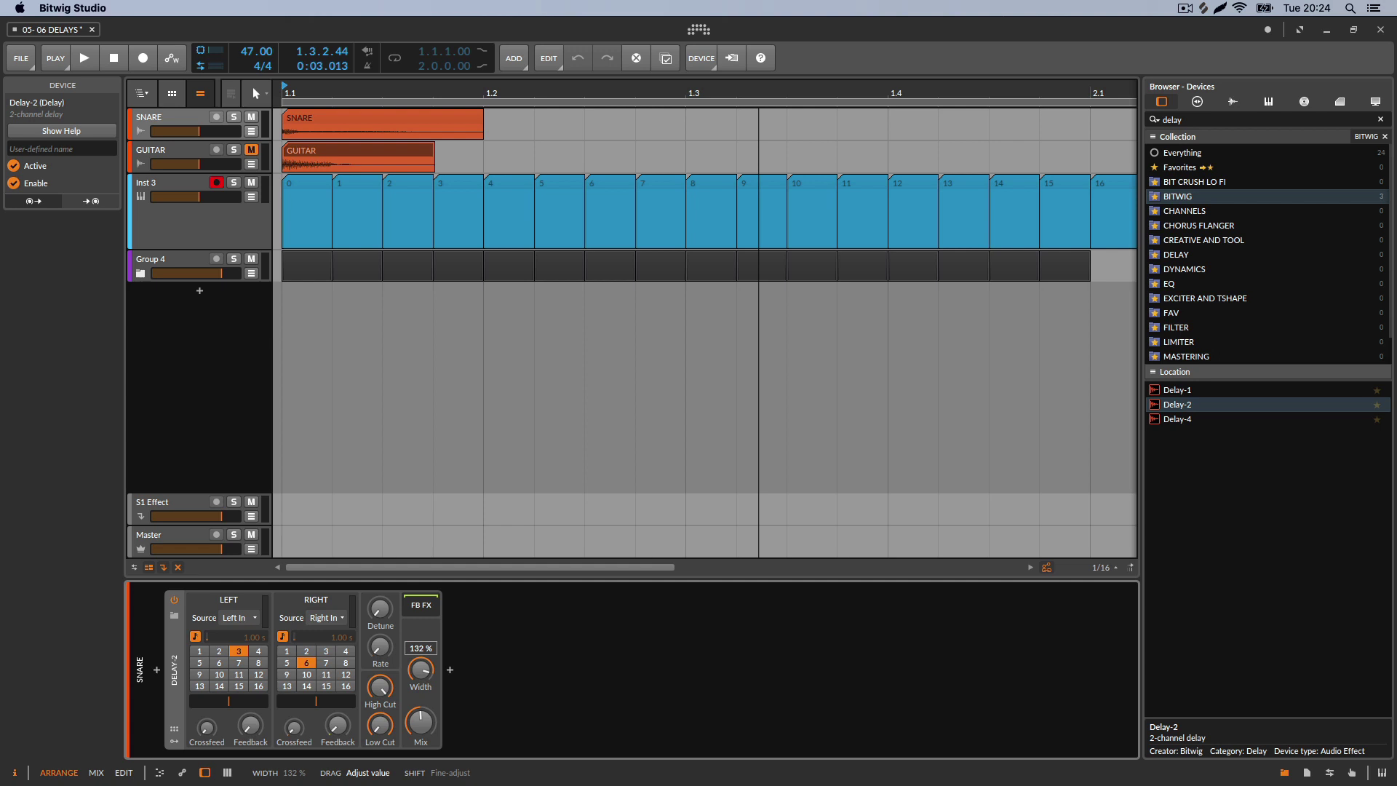
{"action": "left_click", "coordinate": [114, 58]}
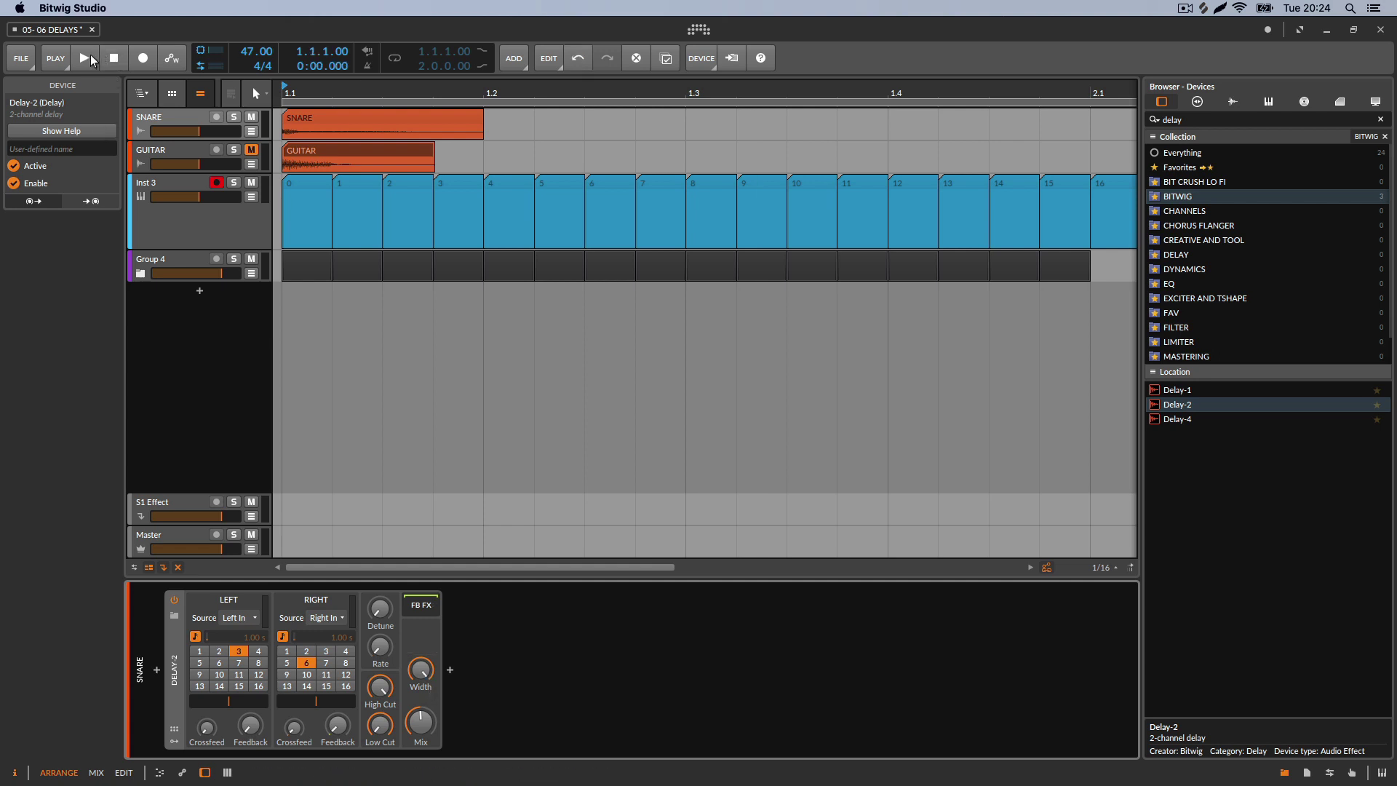
{"action": "left_click", "coordinate": [91, 57]}
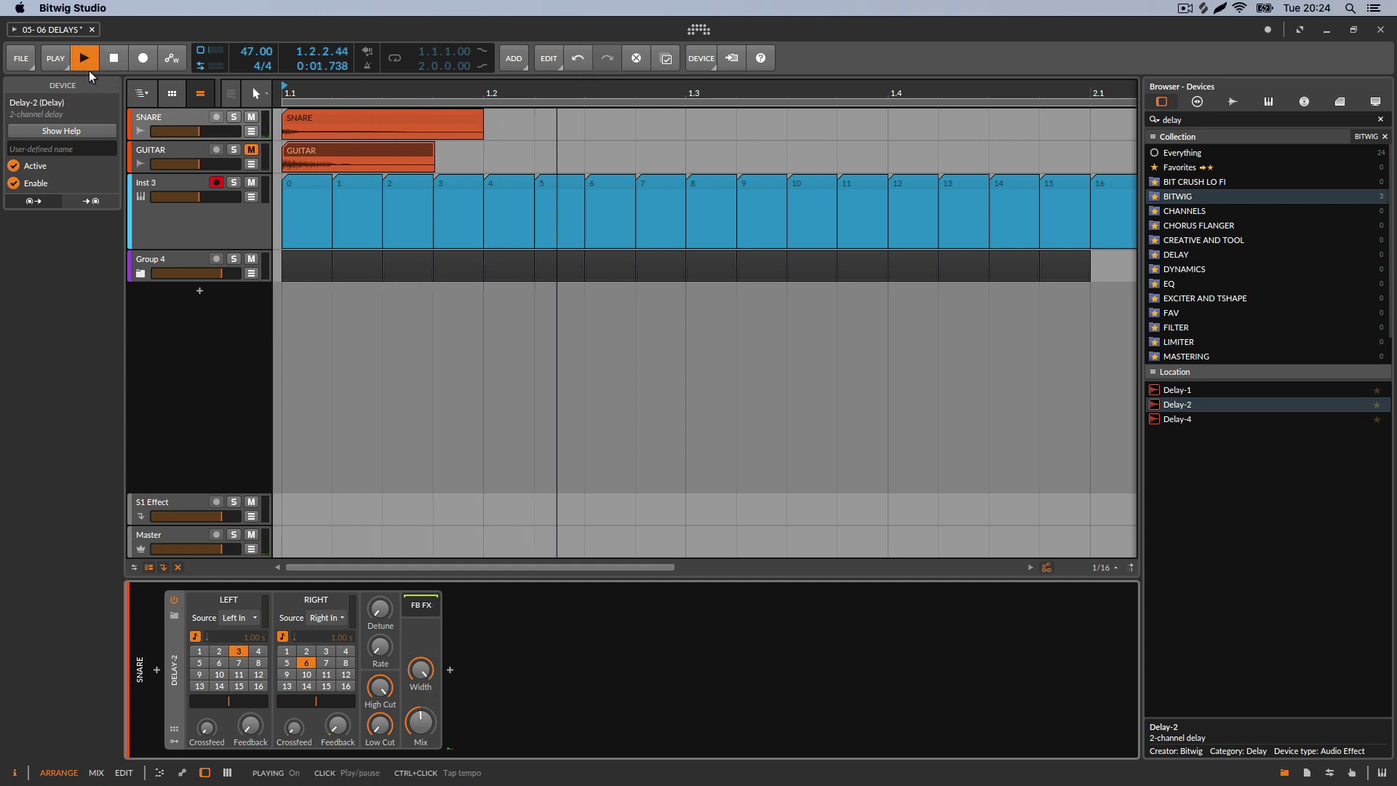
{"action": "left_click", "coordinate": [112, 58]}
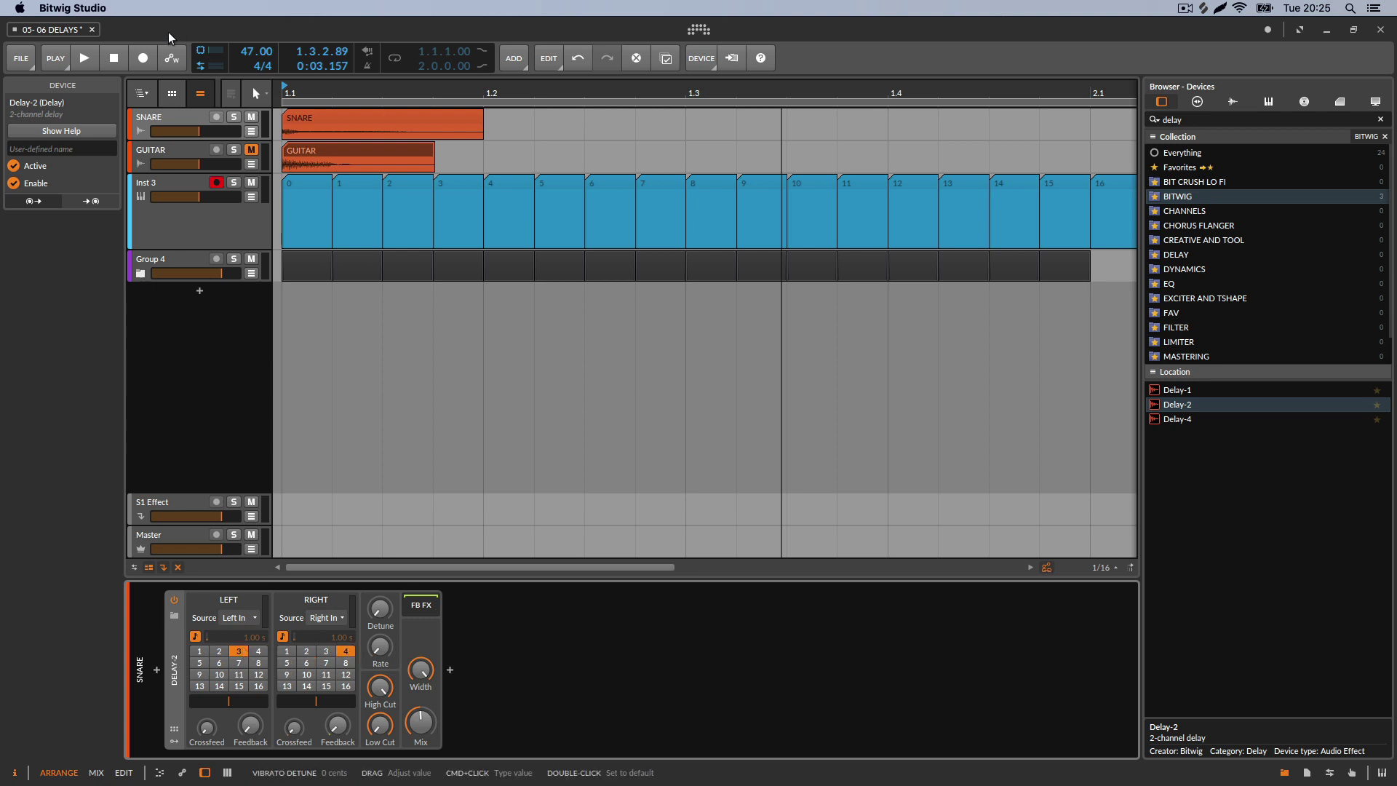
Audition the snare with Delay-2's left delay time at 3 and the right one at 4
{"action": "left_click", "coordinate": [85, 64]}
{"action": "left_click", "coordinate": [85, 64]}
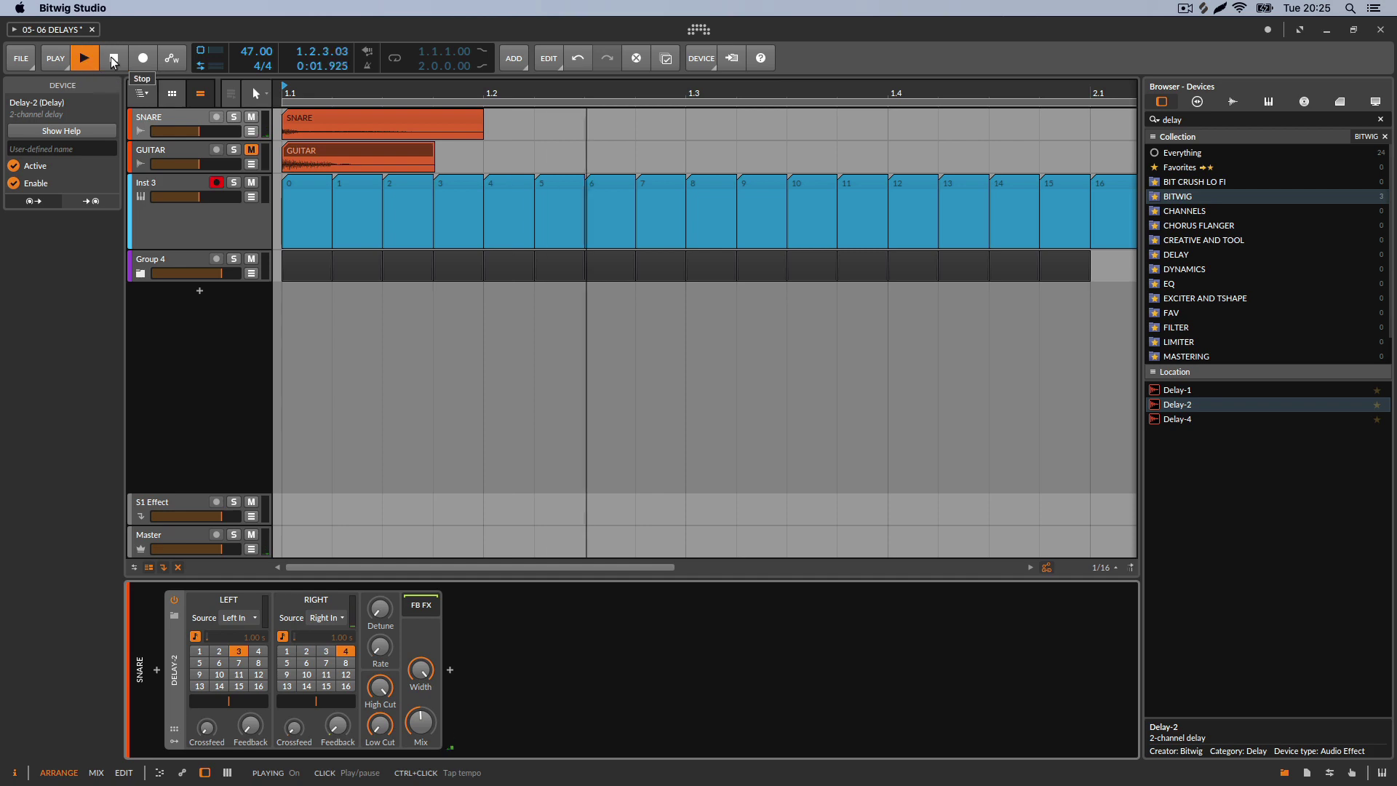
{"action": "left_click", "coordinate": [85, 65]}
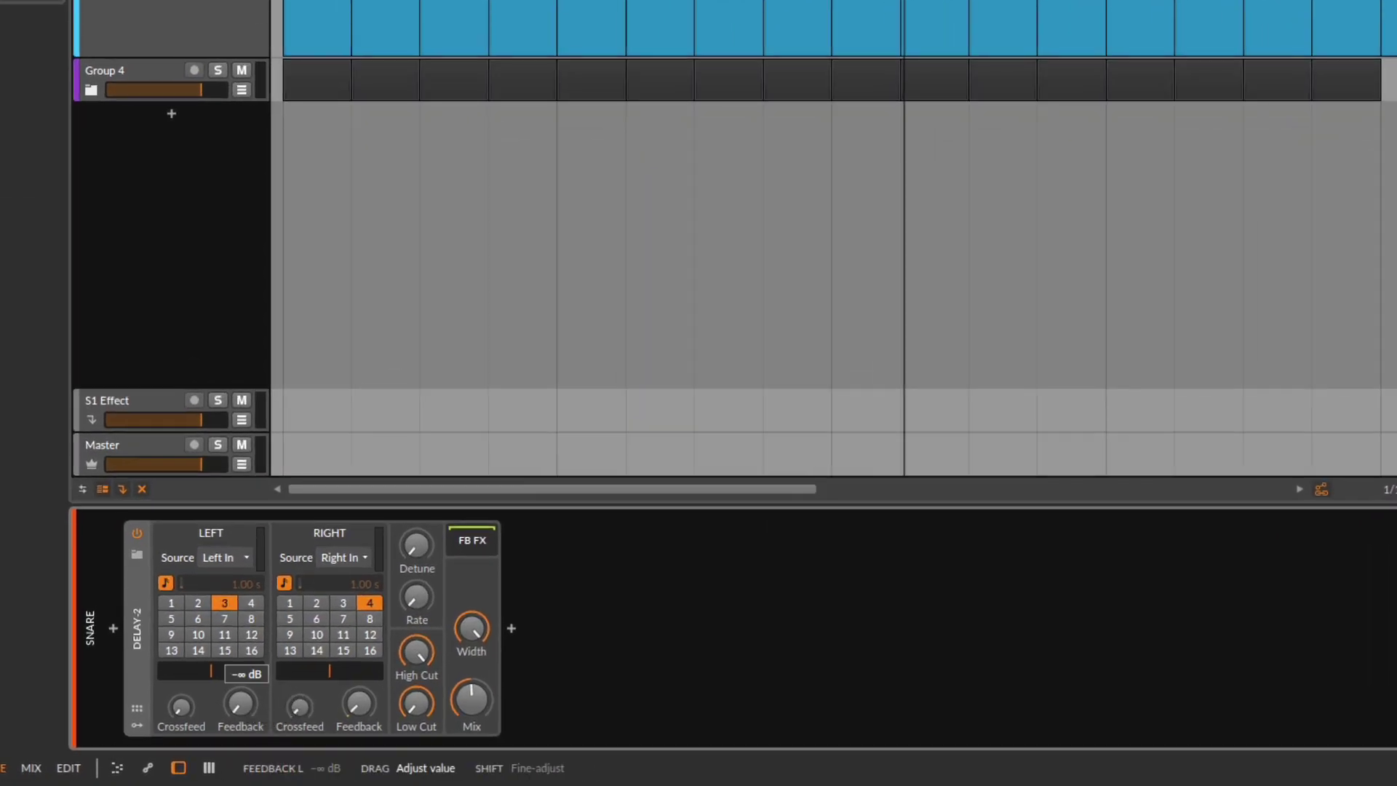
Raise Delay-2's left and right Feedback to a little below halfway and play the snare
{"action": "left_click_drag", "start_coordinate": [240, 703], "coordinate": [240, 720]}
{"action": "left_click_drag", "start_coordinate": [359, 703], "coordinate": [359, 721]}
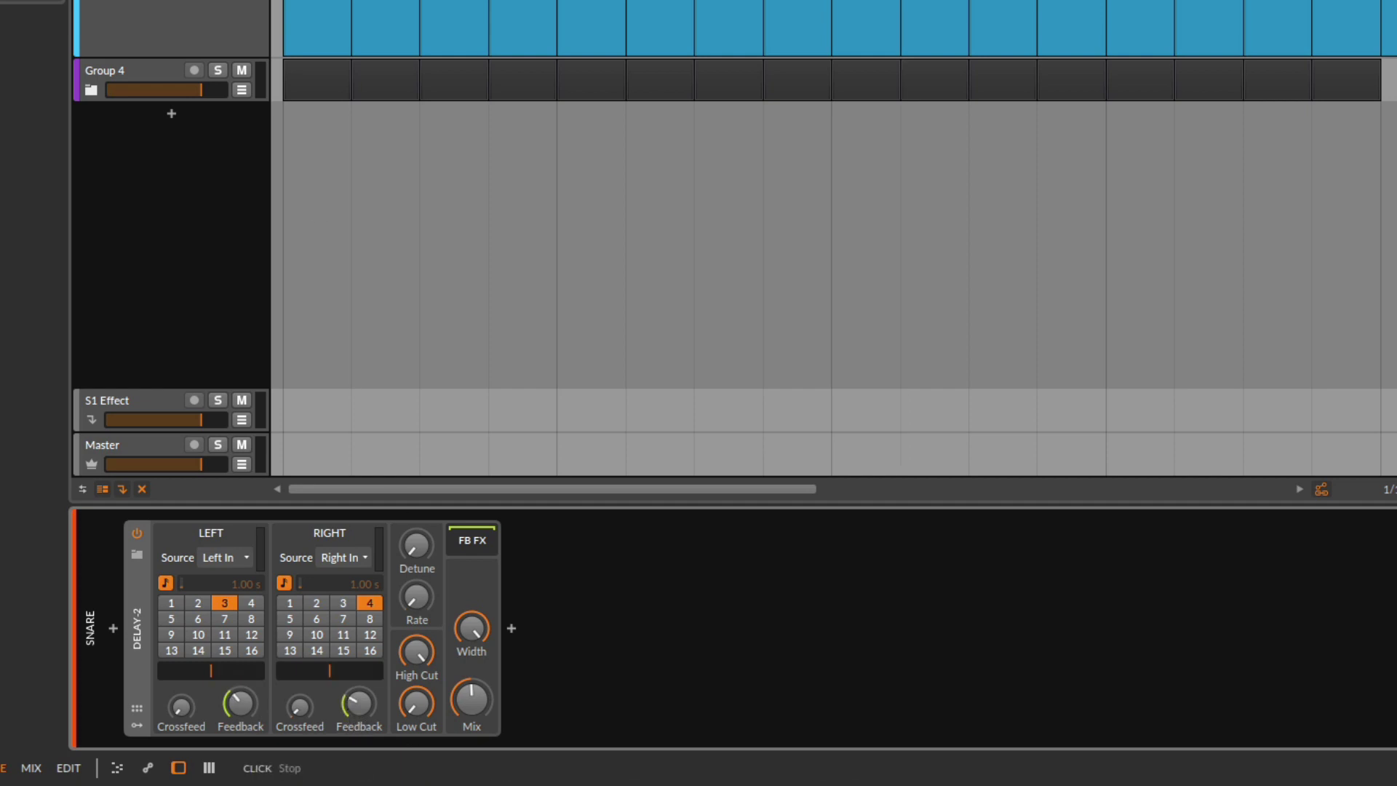
{"action": "key", "text": "space"}
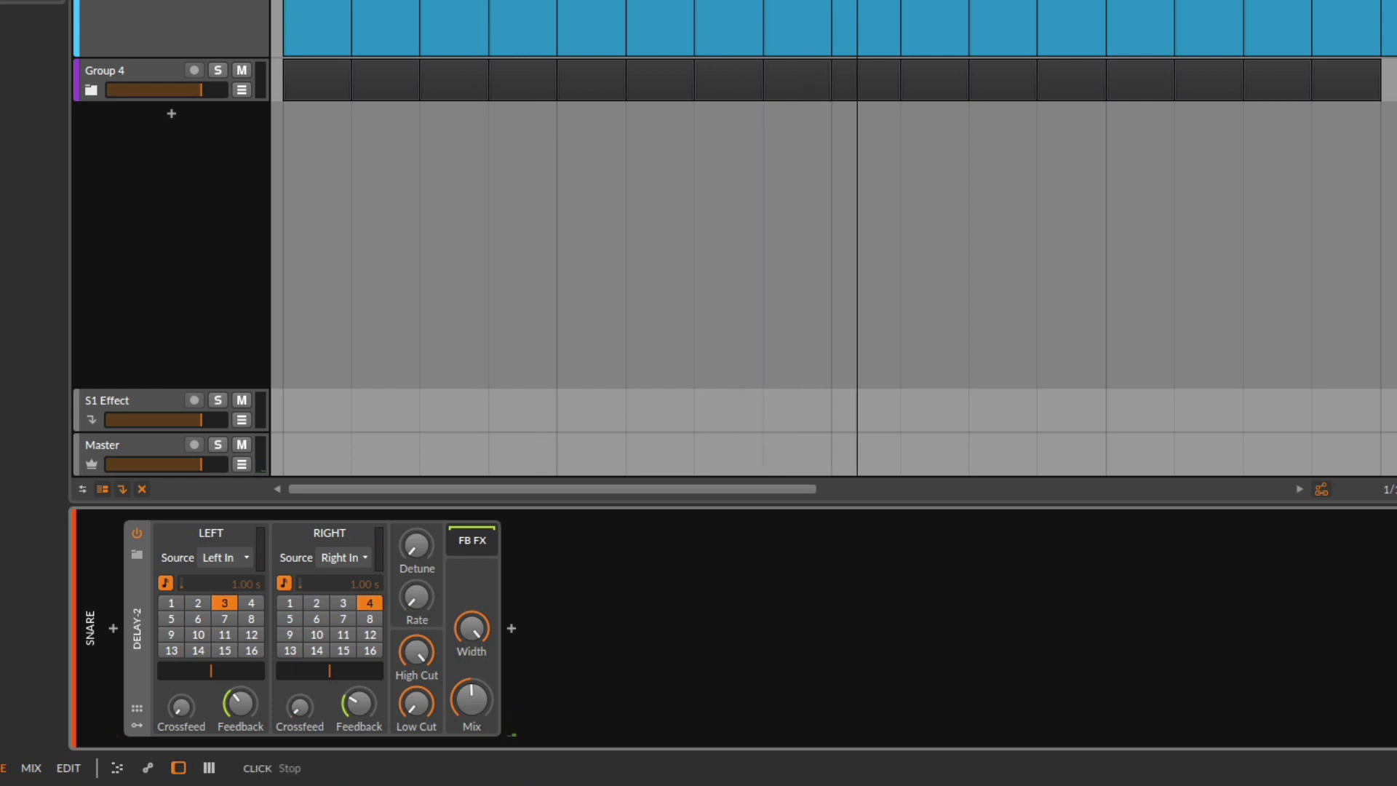
{"action": "key", "text": "space"}
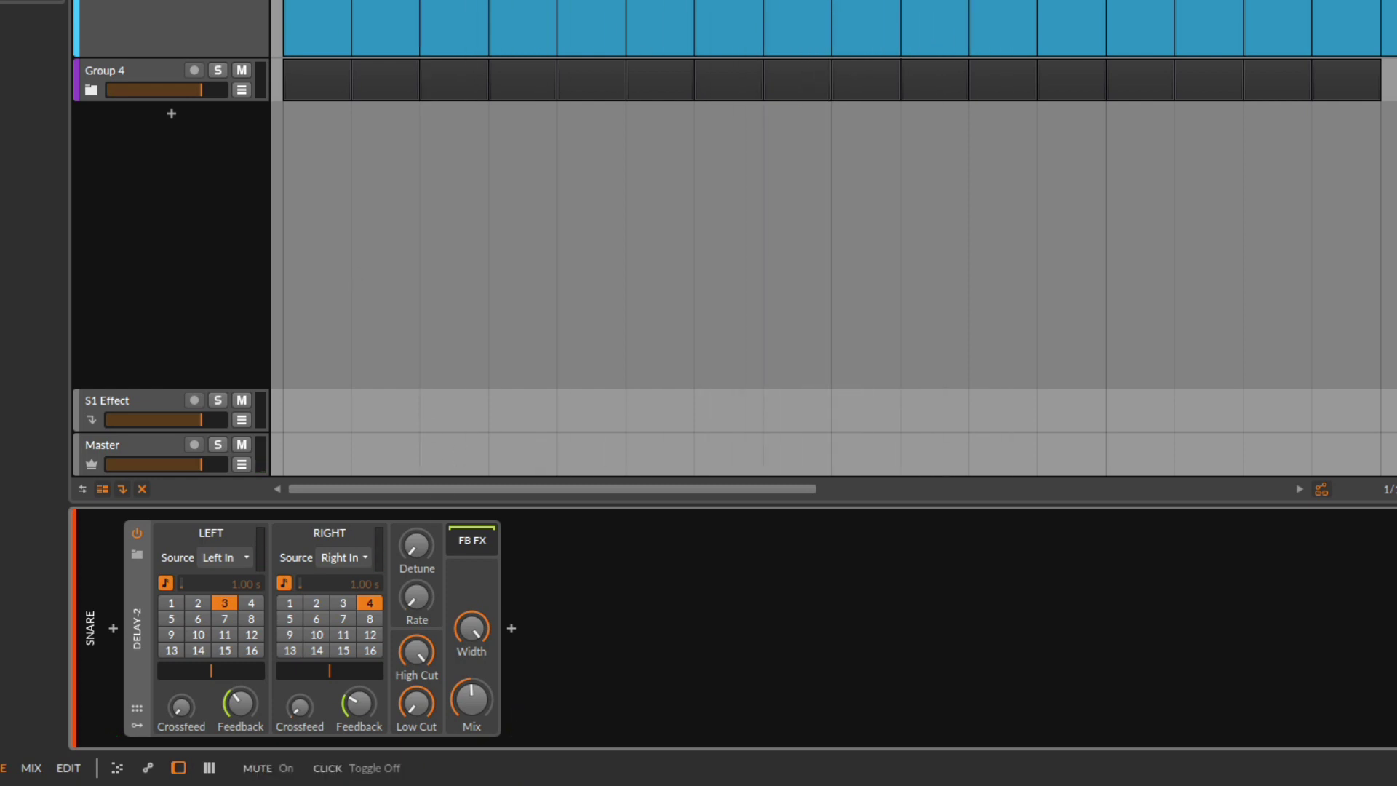
Mute the snare, switch to the unmuted guitar track with Delay-2 on it, and play the guitar through the delay
{"action": "left_click", "coordinate": [162, 38]}
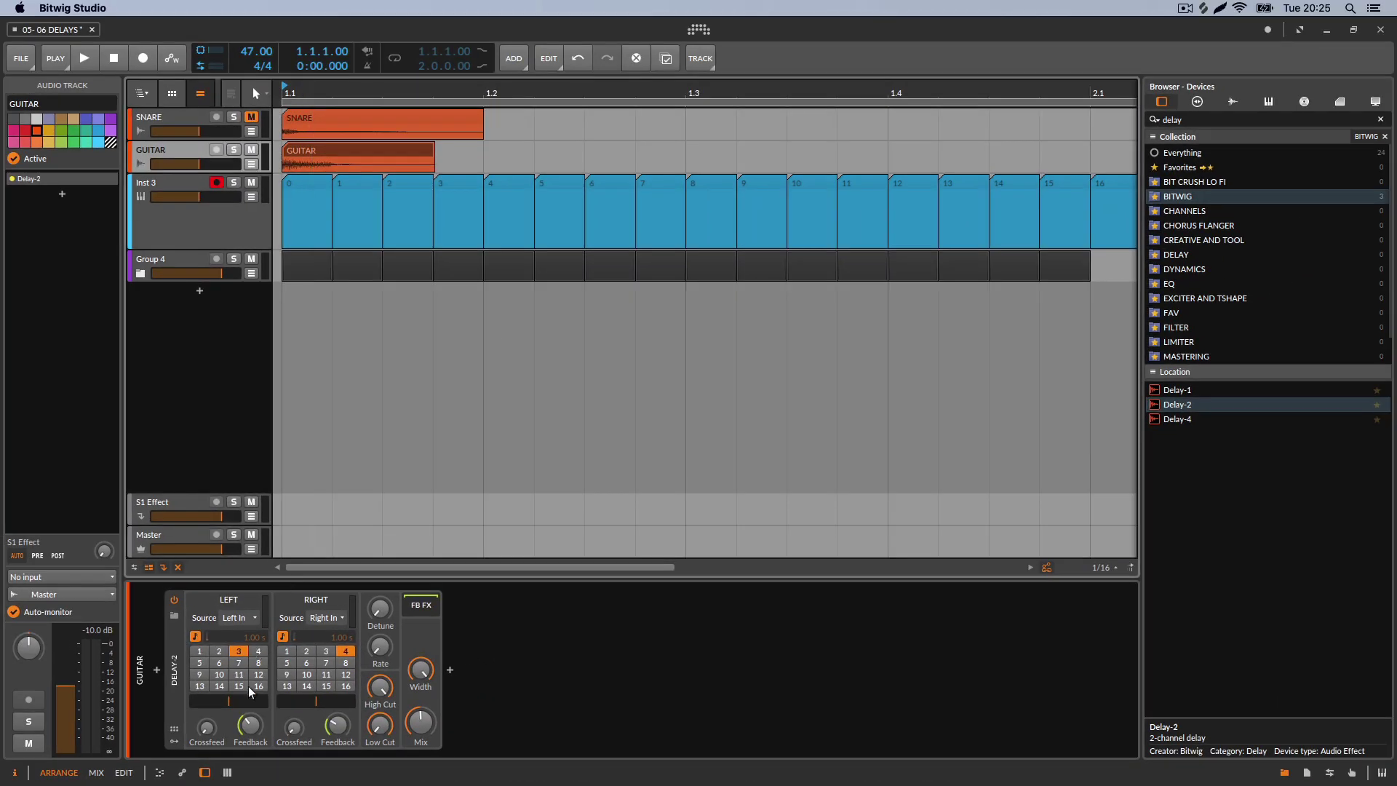
{"action": "mouse_move", "coordinate": [337, 725]}
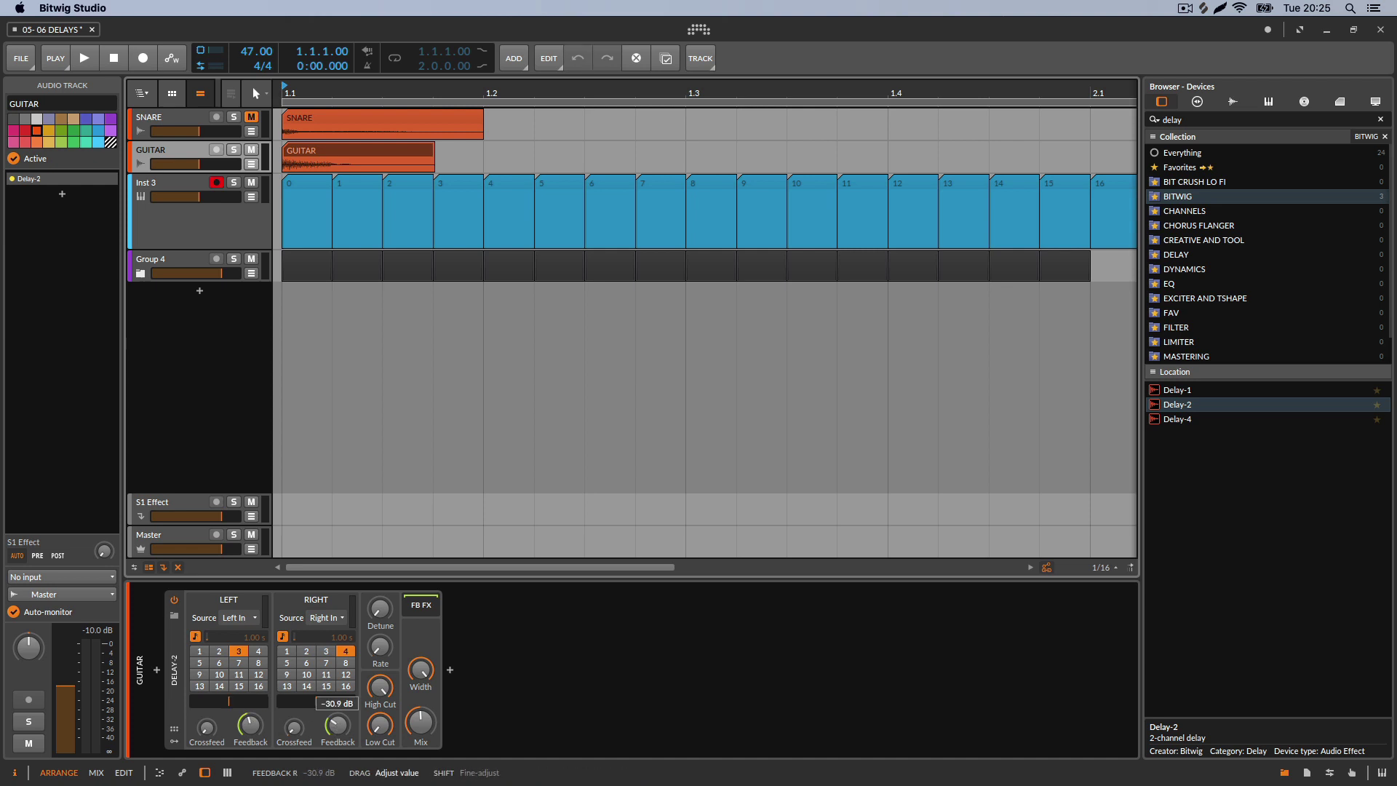
{"action": "left_click", "coordinate": [87, 59]}
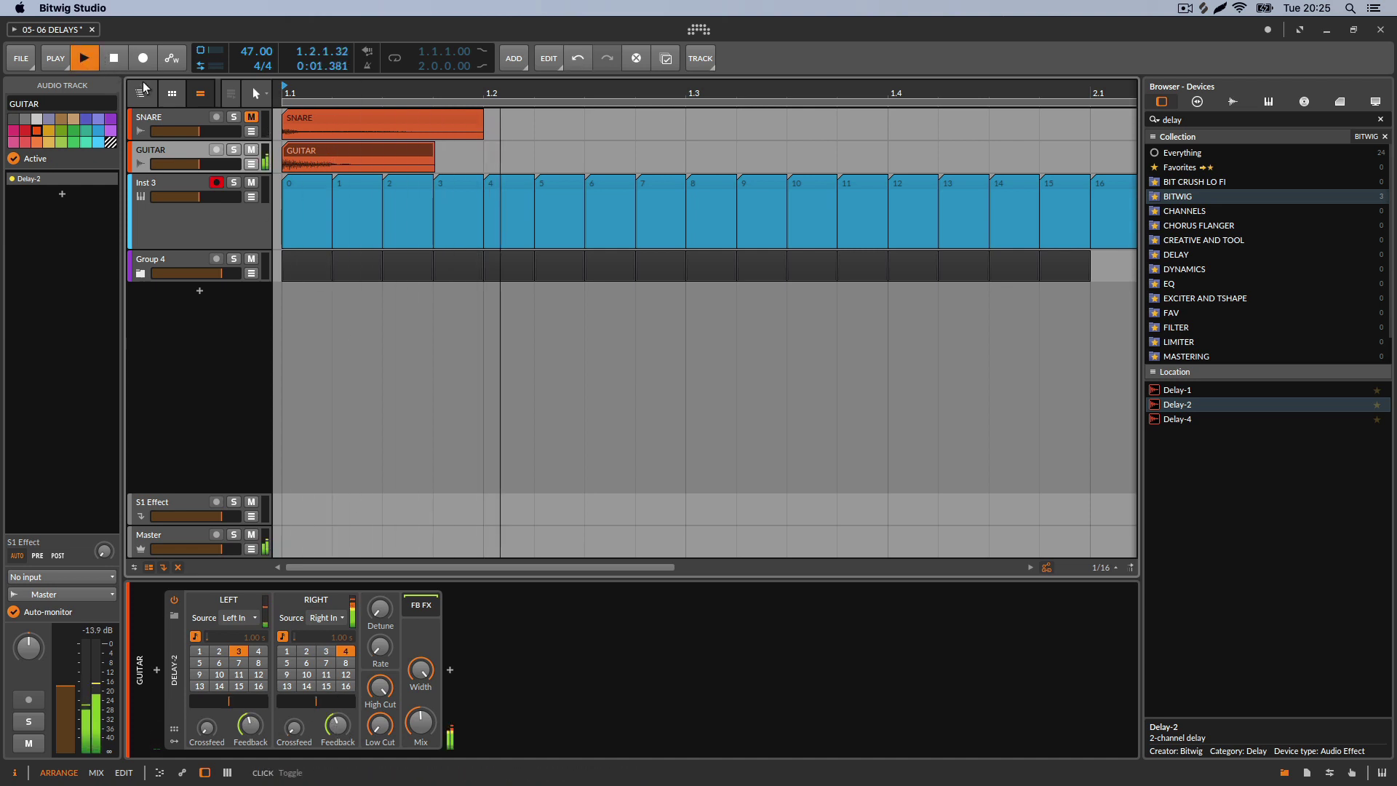
{"action": "left_click", "coordinate": [115, 59]}
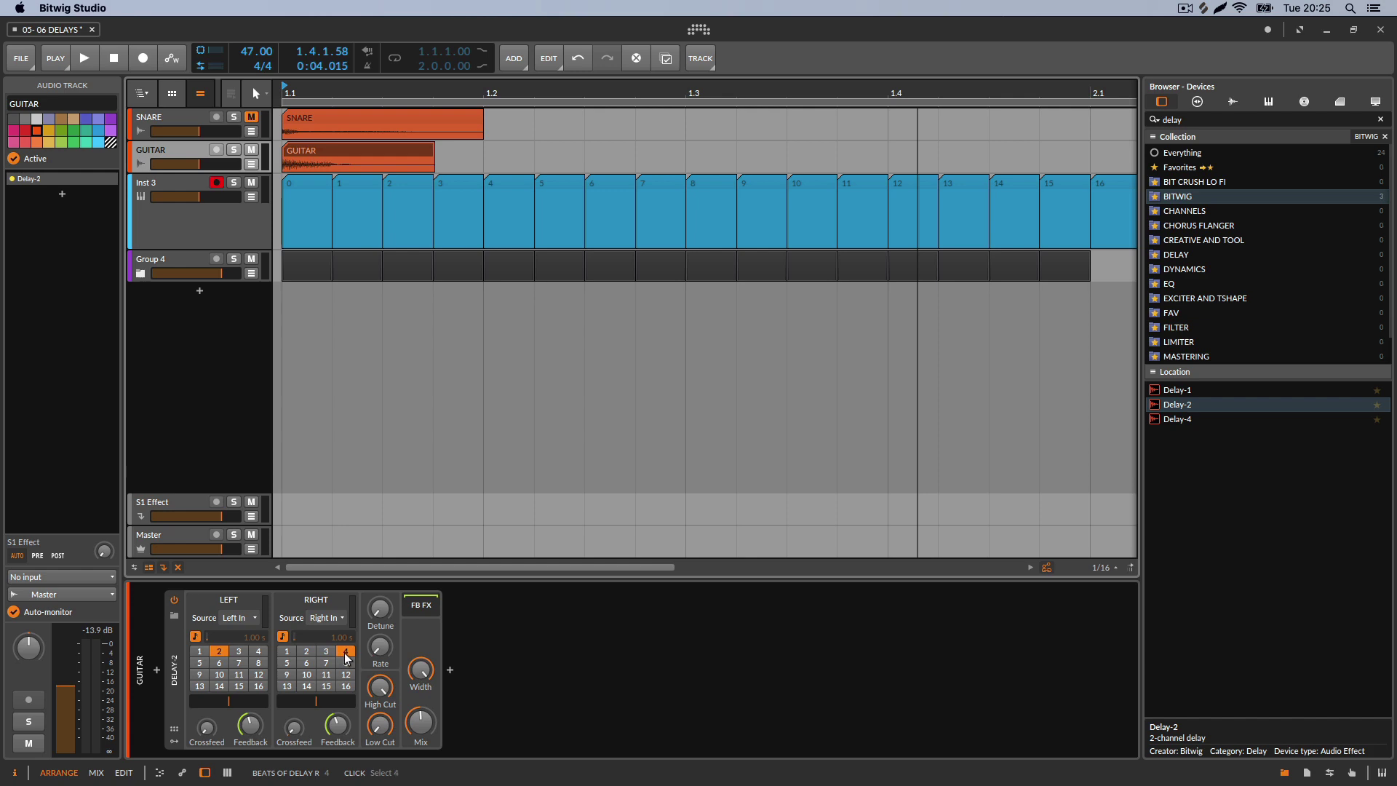
{"action": "left_click", "coordinate": [87, 60]}
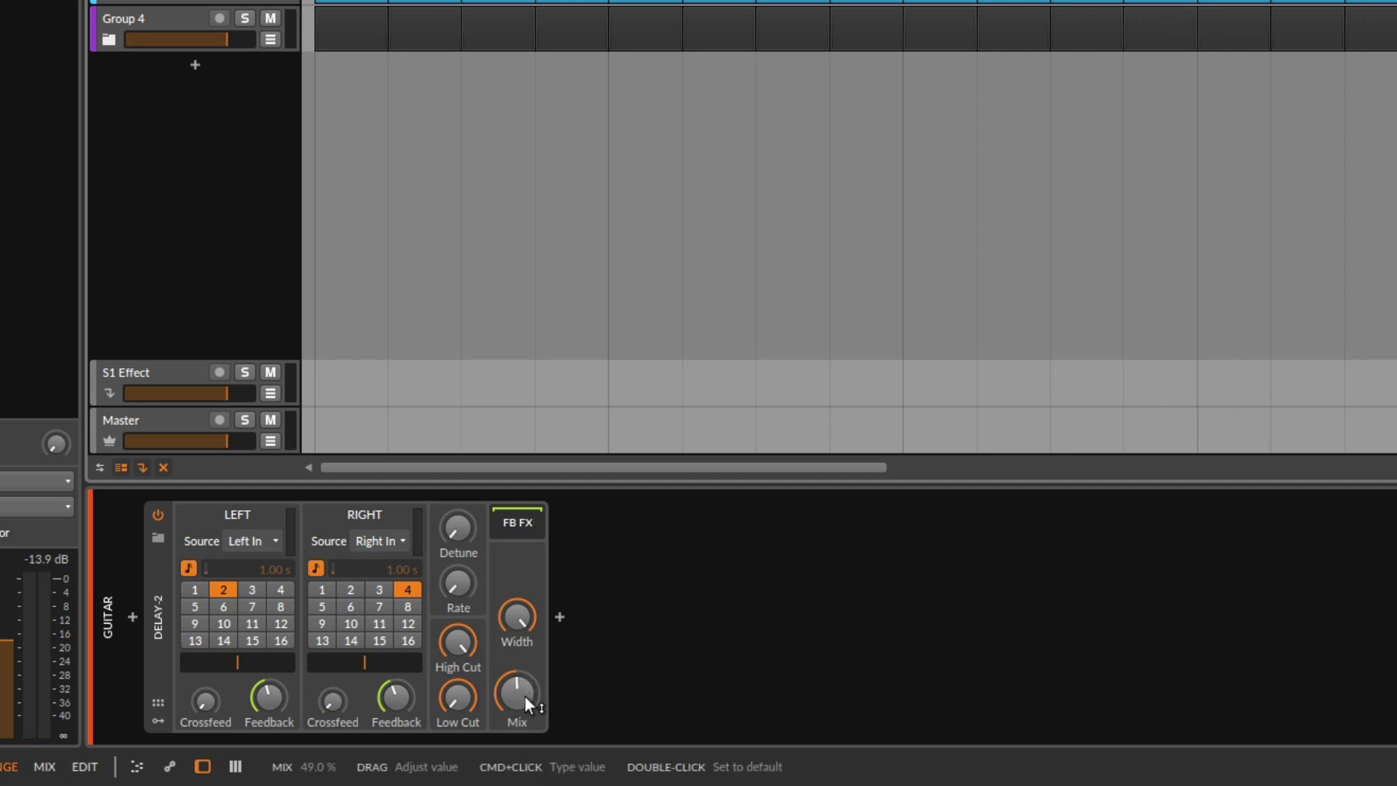
Lower the Mix of the guitar's Delay-2 well below halfway, raise both Feedback levels, and narrow the Low Cut and High Cut
{"action": "left_click_drag", "start_coordinate": [522, 695], "coordinate": [523, 712]}
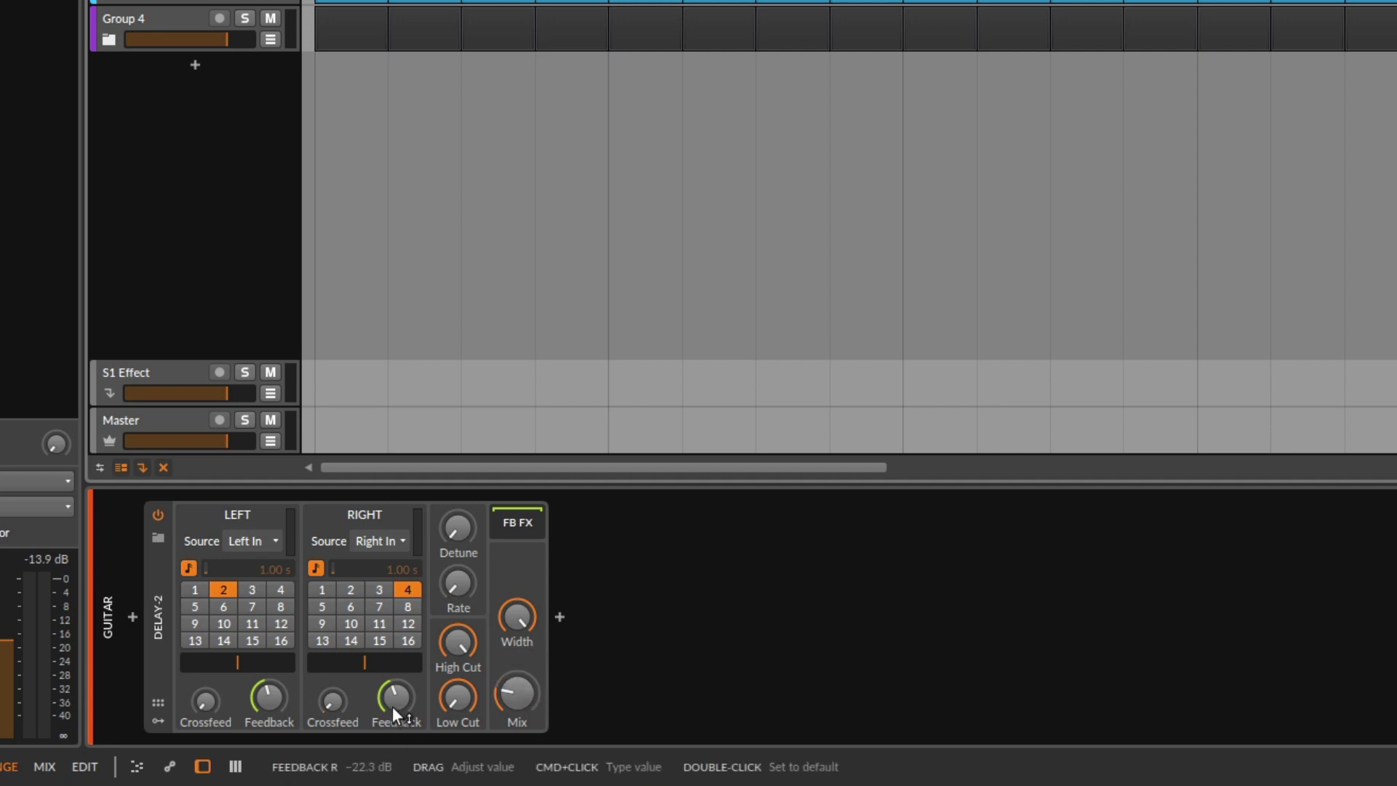
{"action": "left_click_drag", "start_coordinate": [396, 697], "coordinate": [396, 687]}
{"action": "left_click_drag", "start_coordinate": [267, 695], "coordinate": [267, 702]}
{"action": "left_click_drag", "start_coordinate": [467, 697], "coordinate": [467, 692]}
{"action": "left_click_drag", "start_coordinate": [457, 640], "coordinate": [457, 646]}
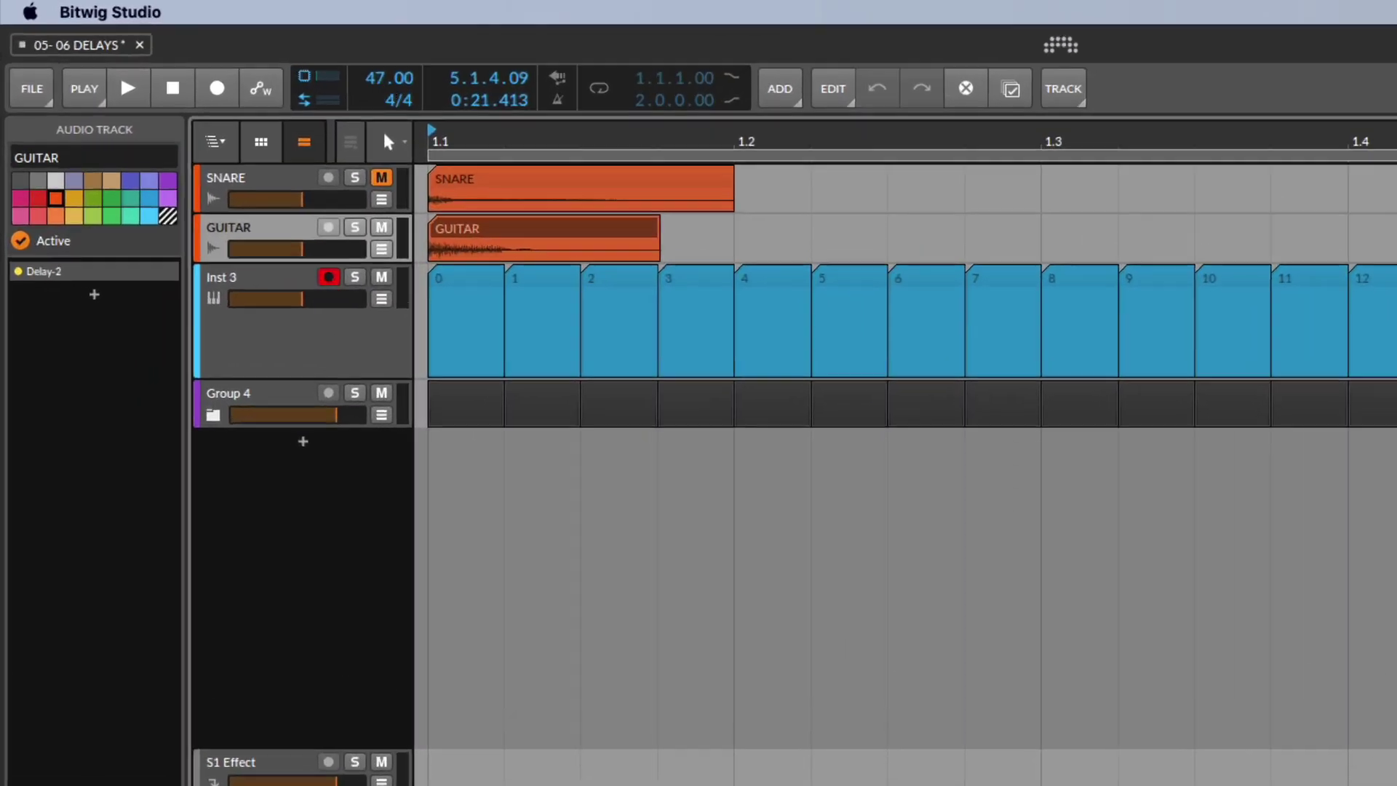
Set the project tempo to 106 BPM and play the guitar through Delay-2
{"action": "left_click_drag", "start_coordinate": [257, 52], "coordinate": [256, 41]}
{"action": "mouse_move", "coordinate": [422, 84]}
{"action": "left_mouse_down"}
{"action": "mouse_move", "coordinate": [422, 68]}
{"action": "mouse_move", "coordinate": [422, 102]}
{"action": "mouse_move", "coordinate": [422, 66]}
{"action": "left_mouse_up"}
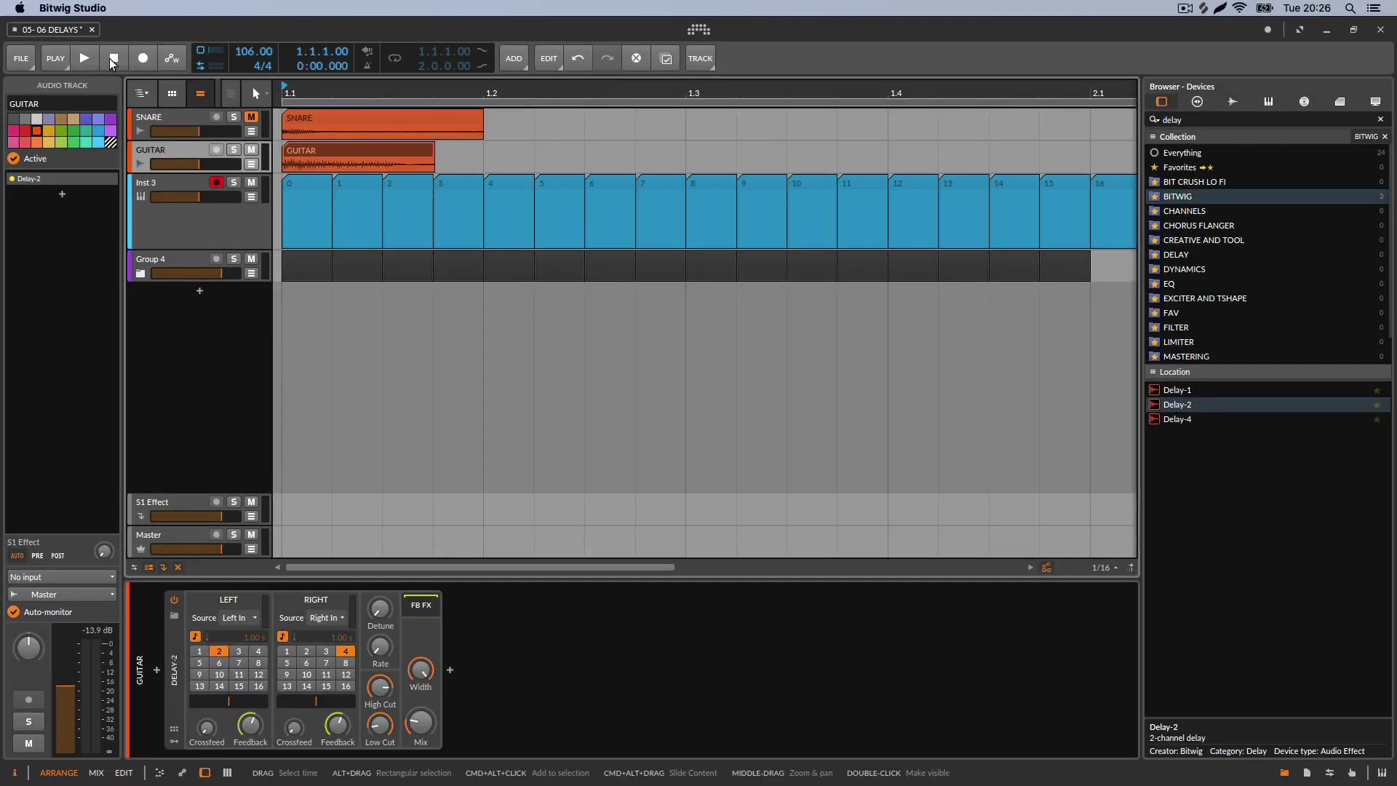
{"action": "left_click", "coordinate": [84, 59]}
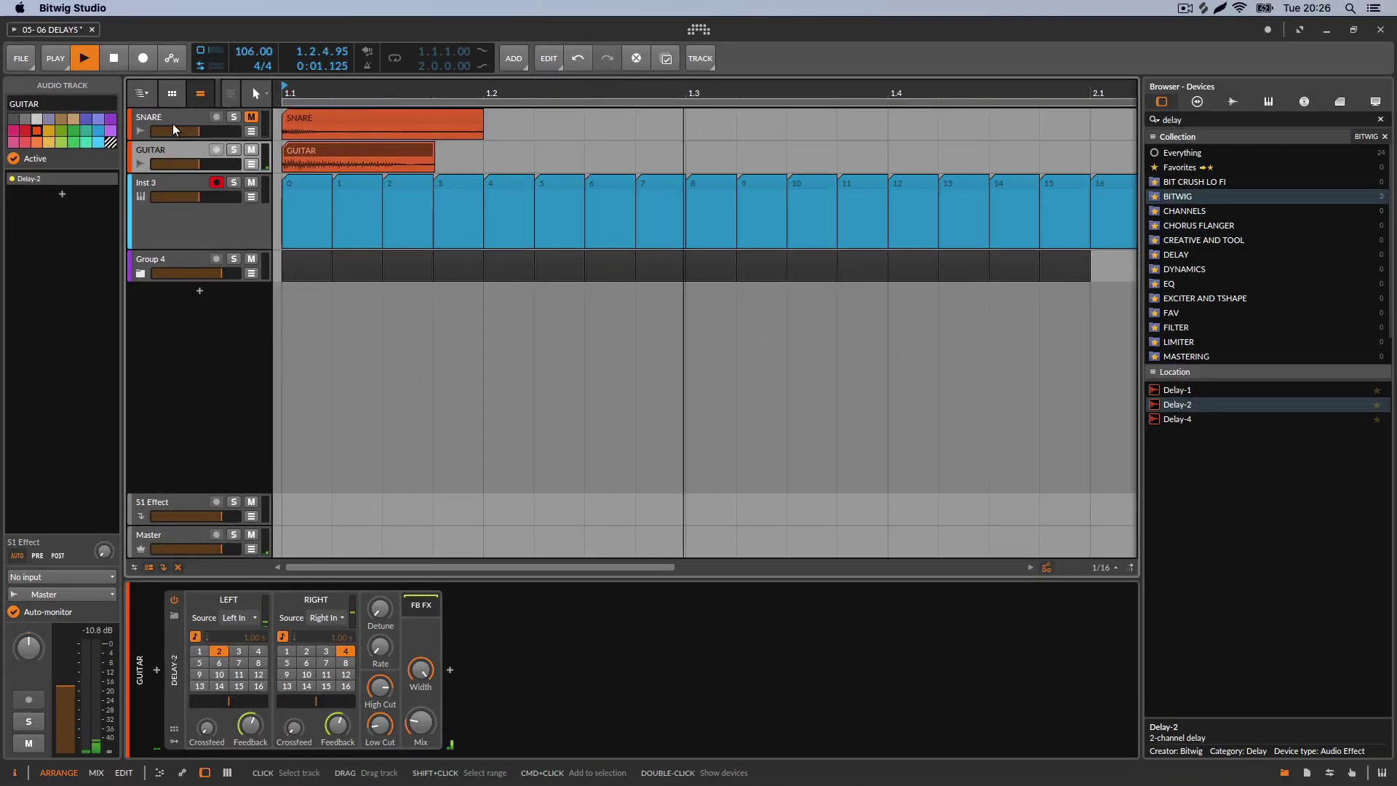
{"action": "left_click", "coordinate": [114, 58]}
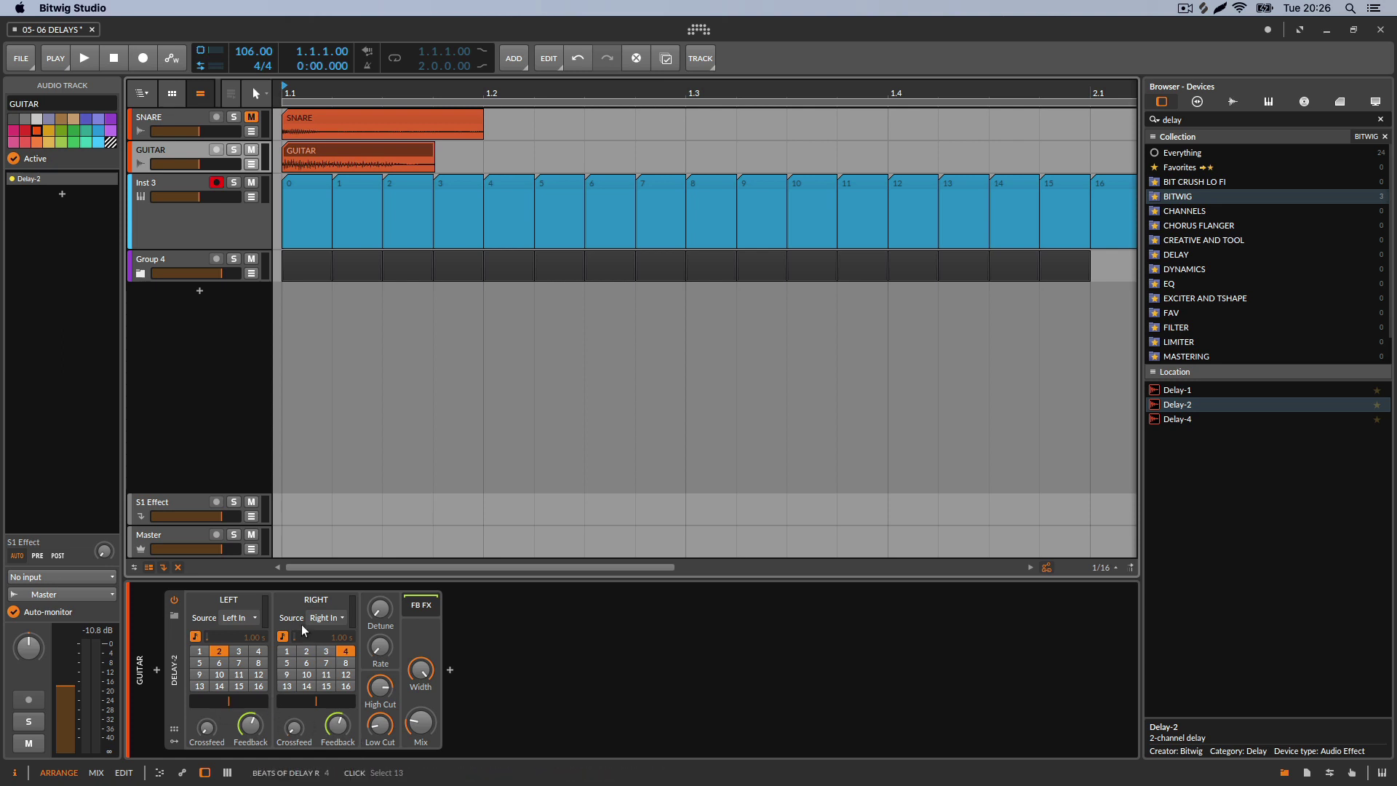
Switch Delay-2's right delay time from beat sync to seconds and back to beat sync
{"action": "left_click", "coordinate": [283, 637]}
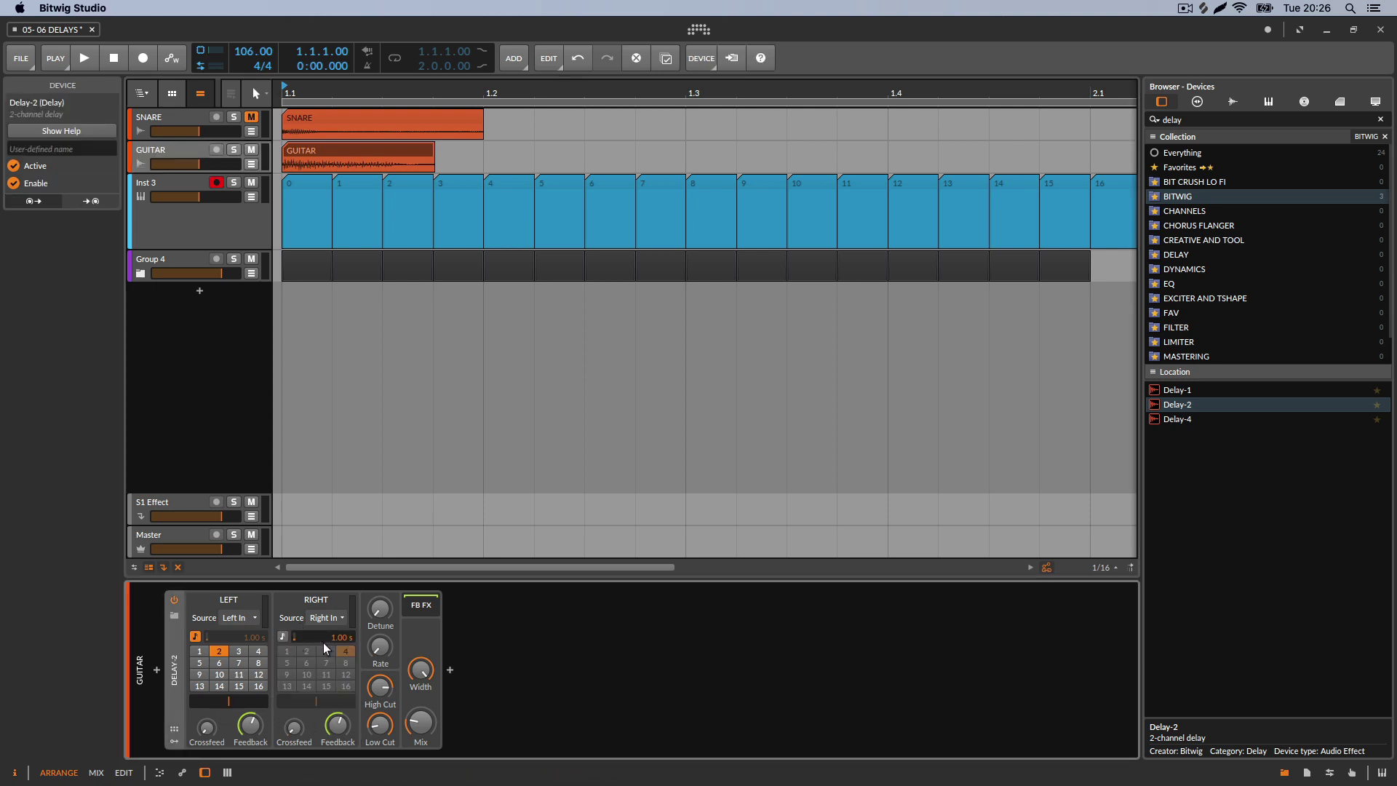
{"action": "left_click", "coordinate": [282, 637]}
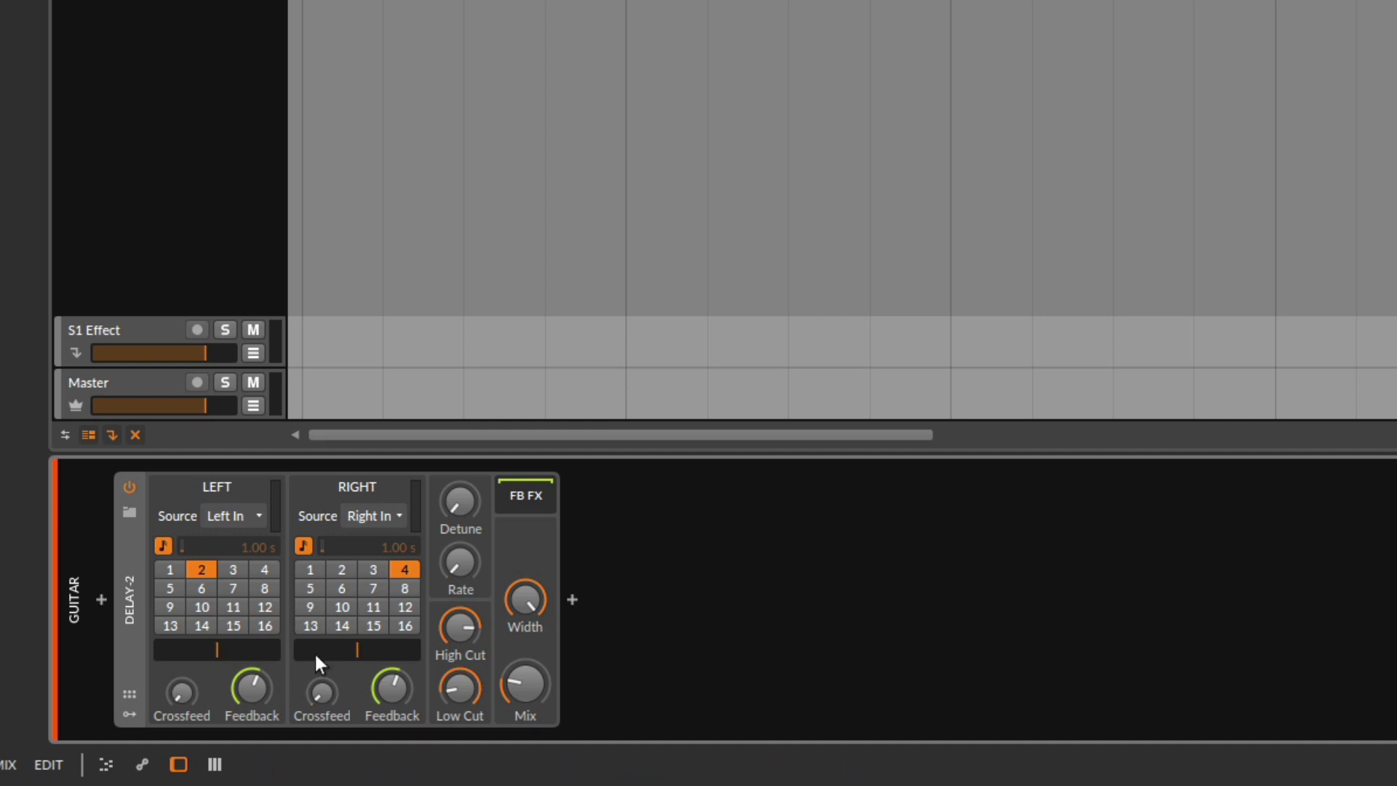
Raise Delay-2's left and right Crossfeed to just above halfway and play the guitar
{"action": "mouse_move", "coordinate": [182, 692]}
{"action": "left_mouse_down"}
{"action": "mouse_move", "coordinate": [181, 681]}
{"action": "mouse_move", "coordinate": [181, 714]}
{"action": "left_mouse_up"}
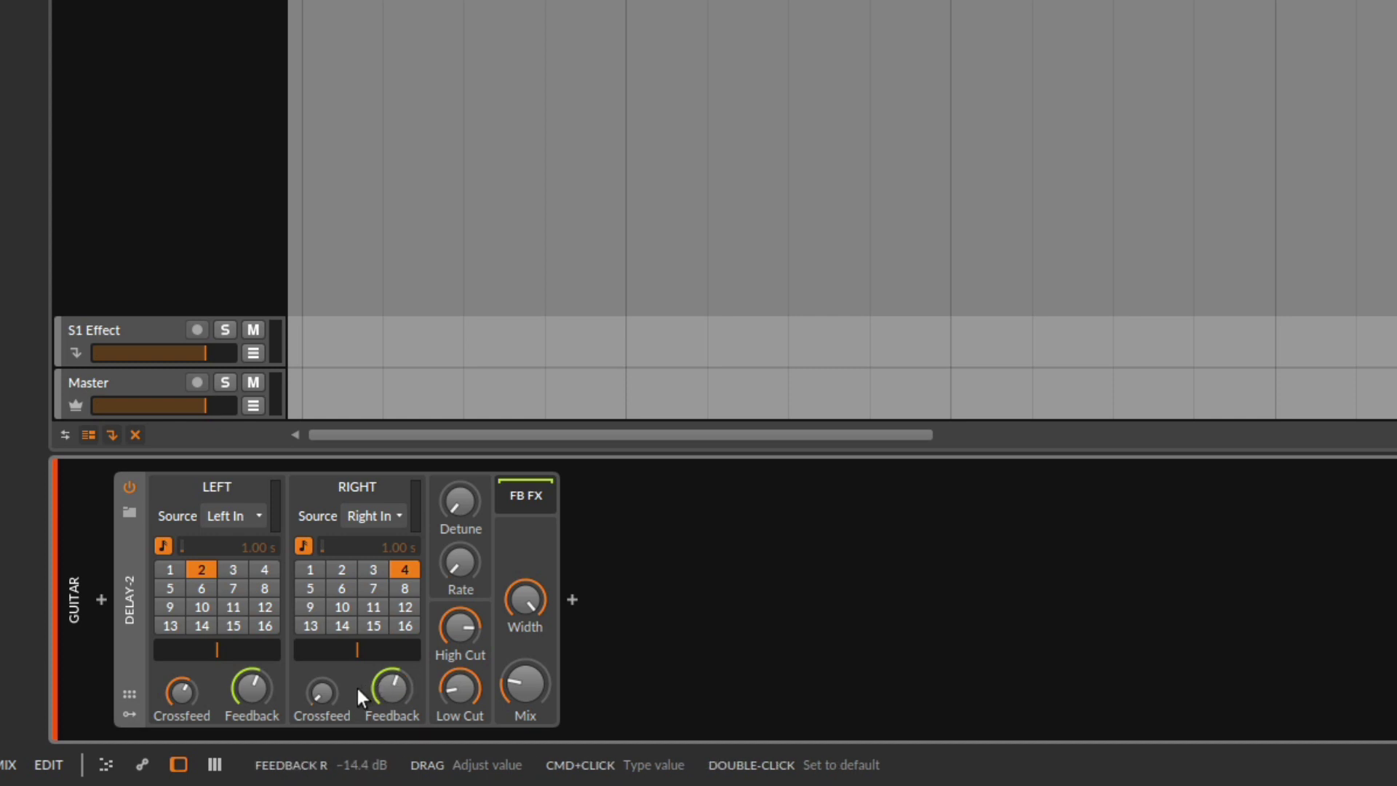
{"action": "left_click_drag", "start_coordinate": [320, 692], "coordinate": [321, 677]}
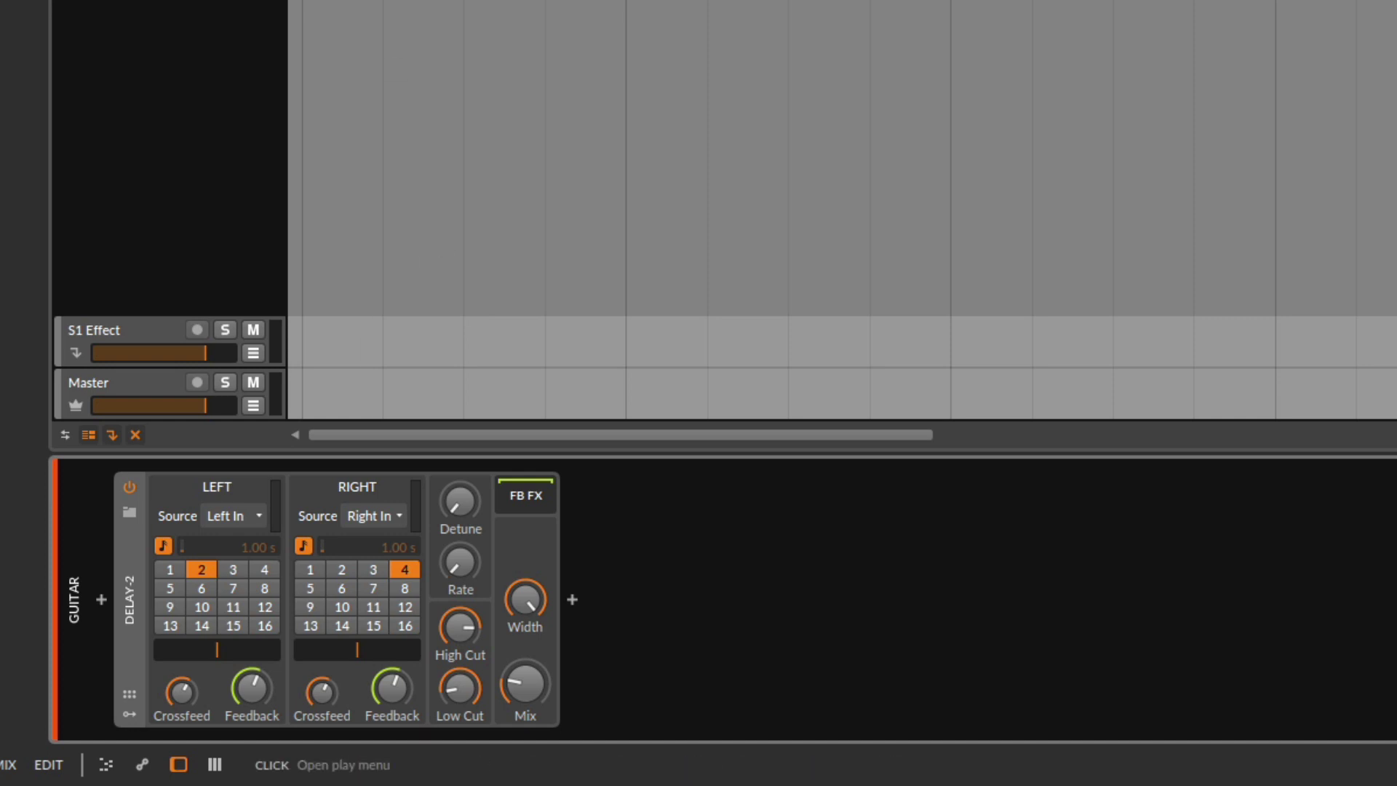
{"action": "key", "text": "space"}
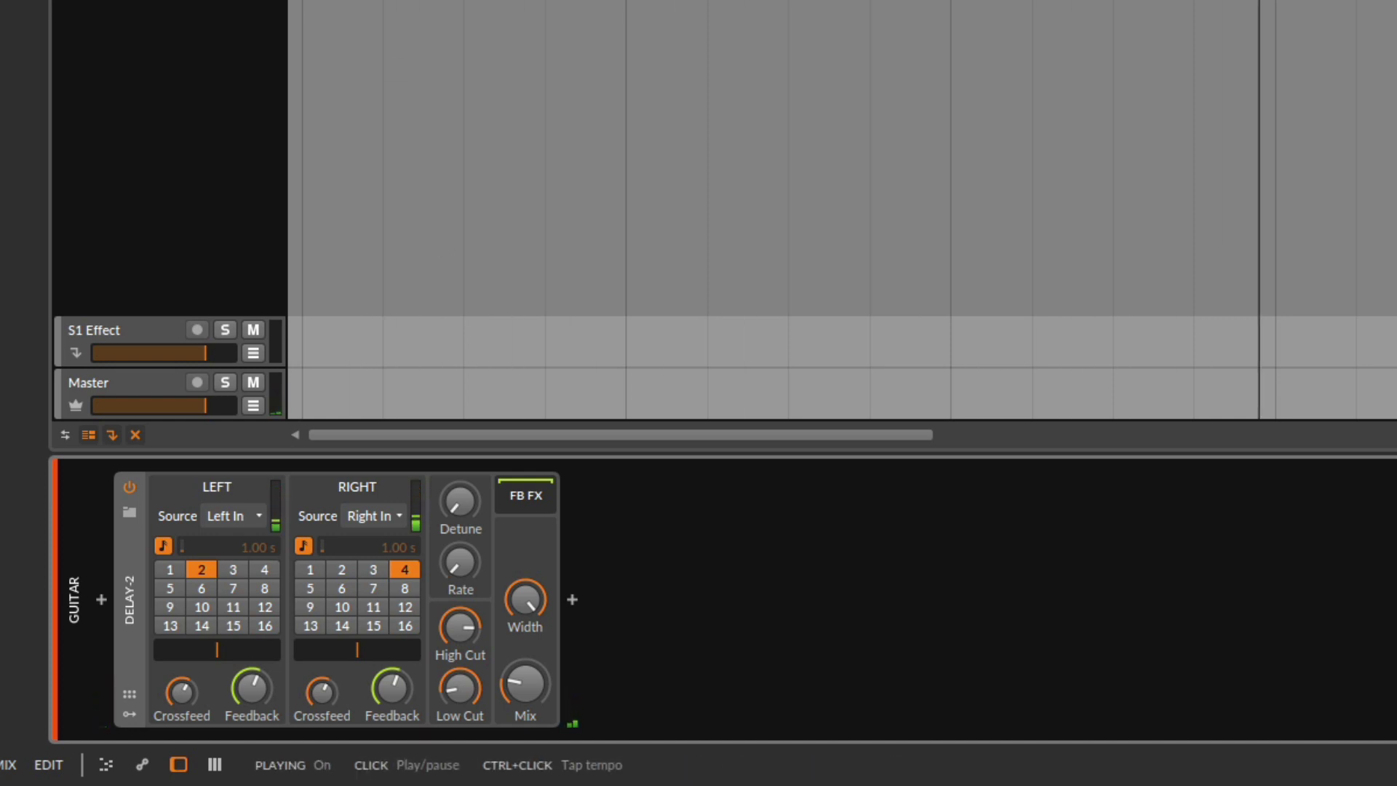
Lower Delay-2's left and right Crossfeed to minimum and play the guitar
{"action": "key", "text": "space"}
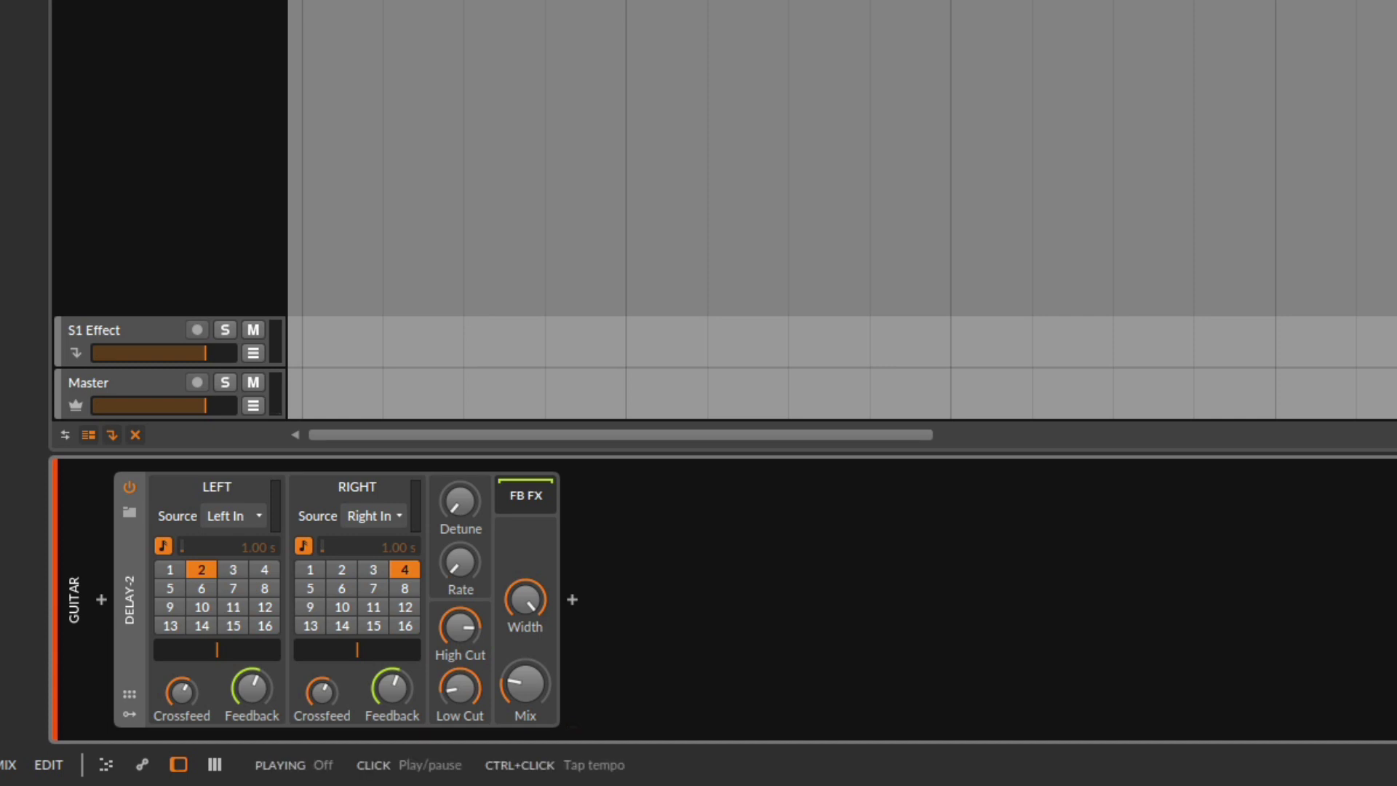
{"action": "key", "text": "space"}
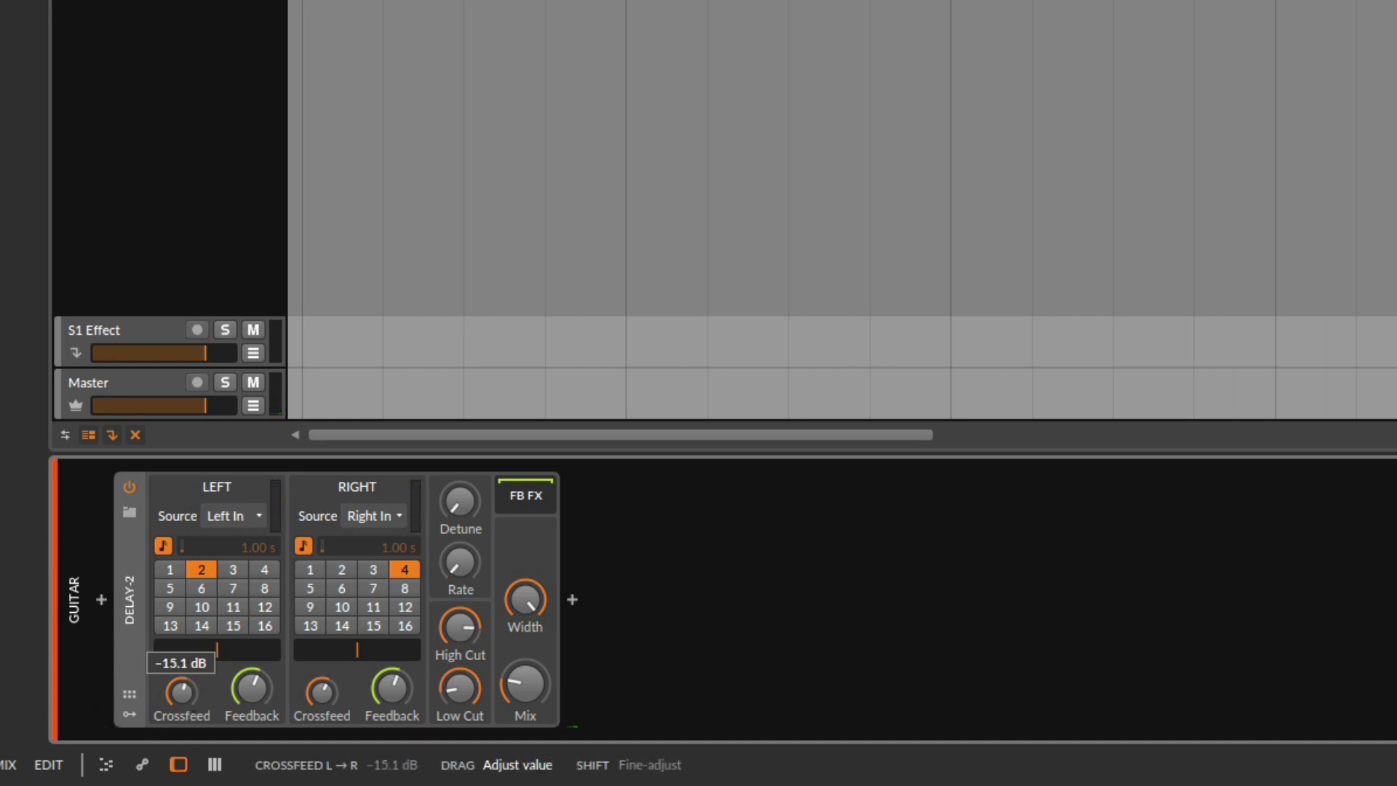
{"action": "mouse_move", "coordinate": [321, 691]}
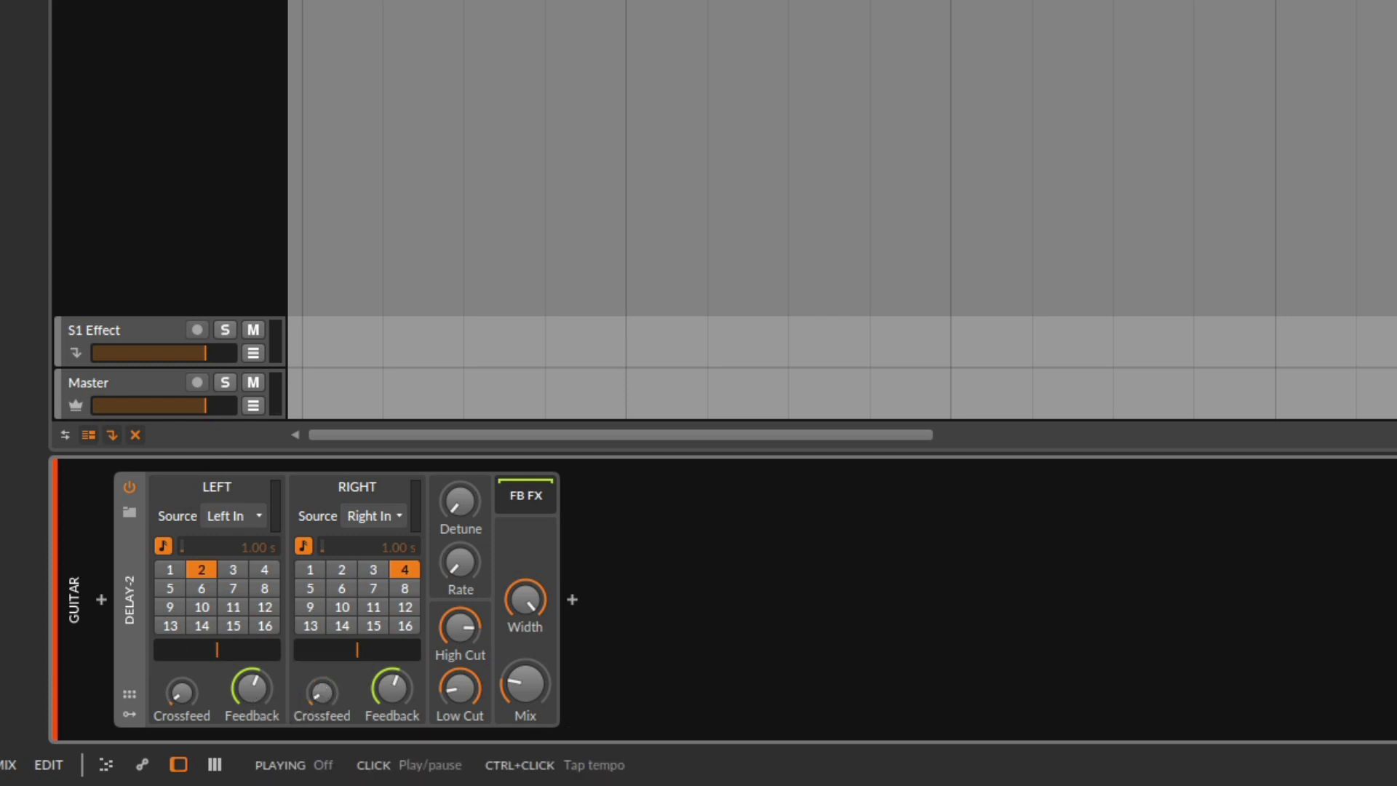
{"action": "key", "text": "space"}
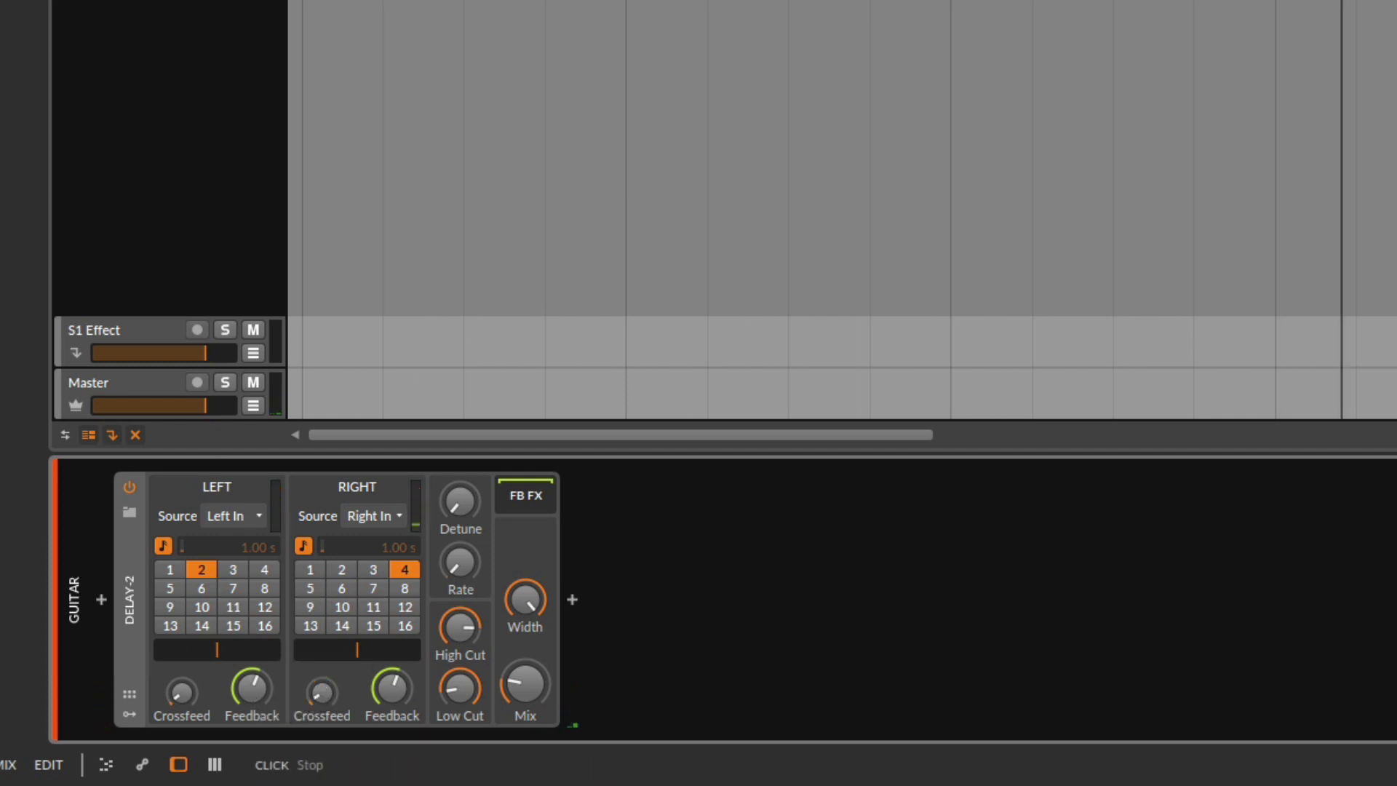
Raise Delay-2's left and right Crossfeed back to roughly halfway or slightly above and audition the guitar
{"action": "left_click_drag", "start_coordinate": [184, 695], "coordinate": [183, 709]}
{"action": "left_click_drag", "start_coordinate": [317, 694], "coordinate": [317, 659]}
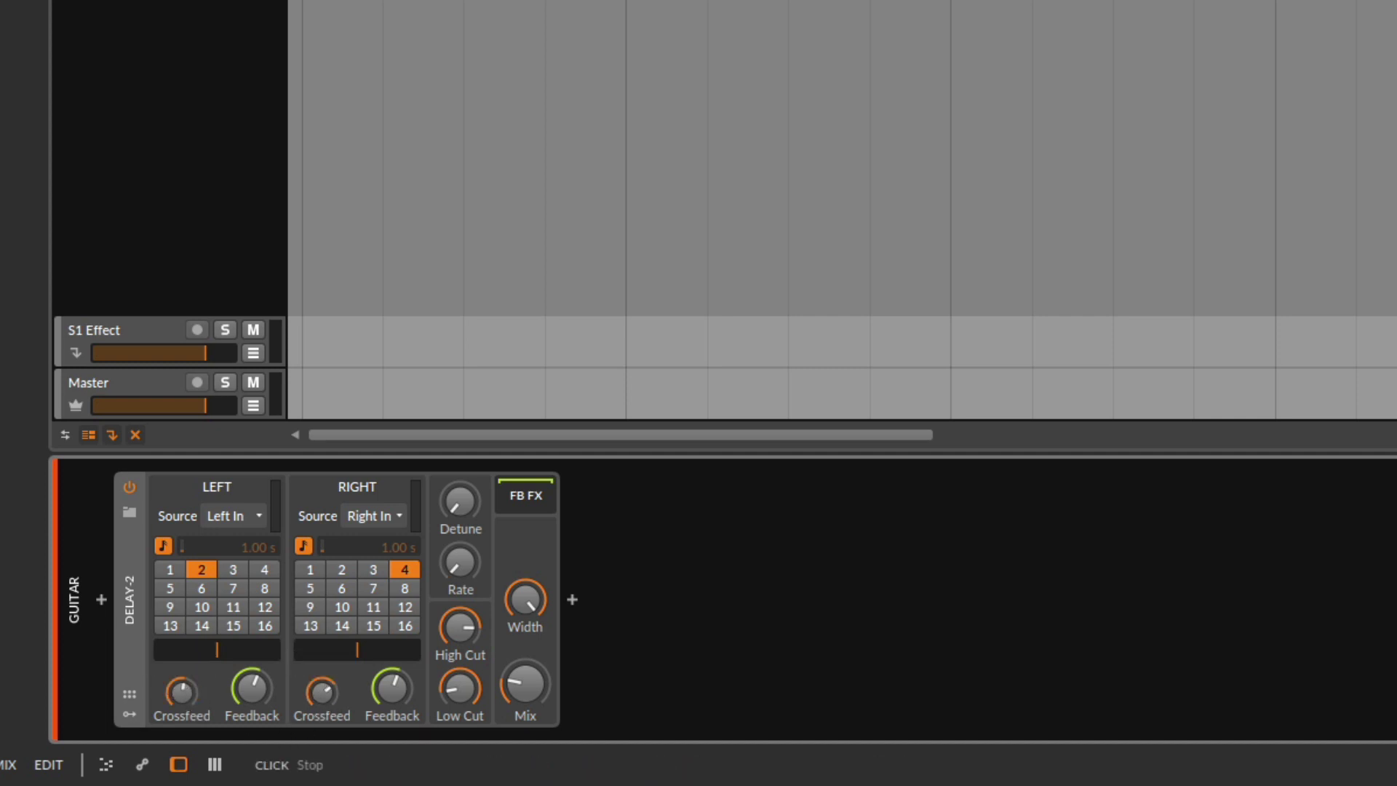
{"action": "key", "text": "space"}
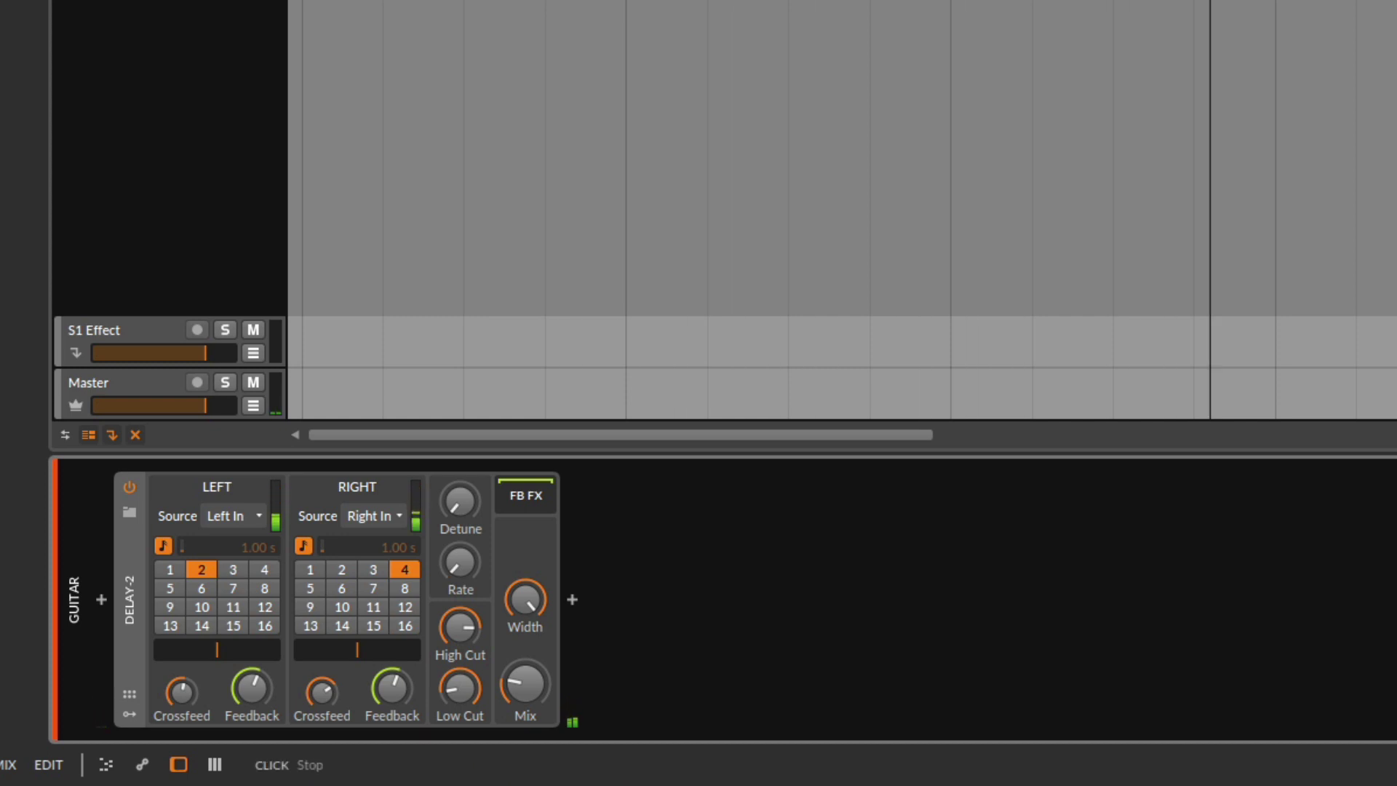
{"action": "key", "text": "space"}
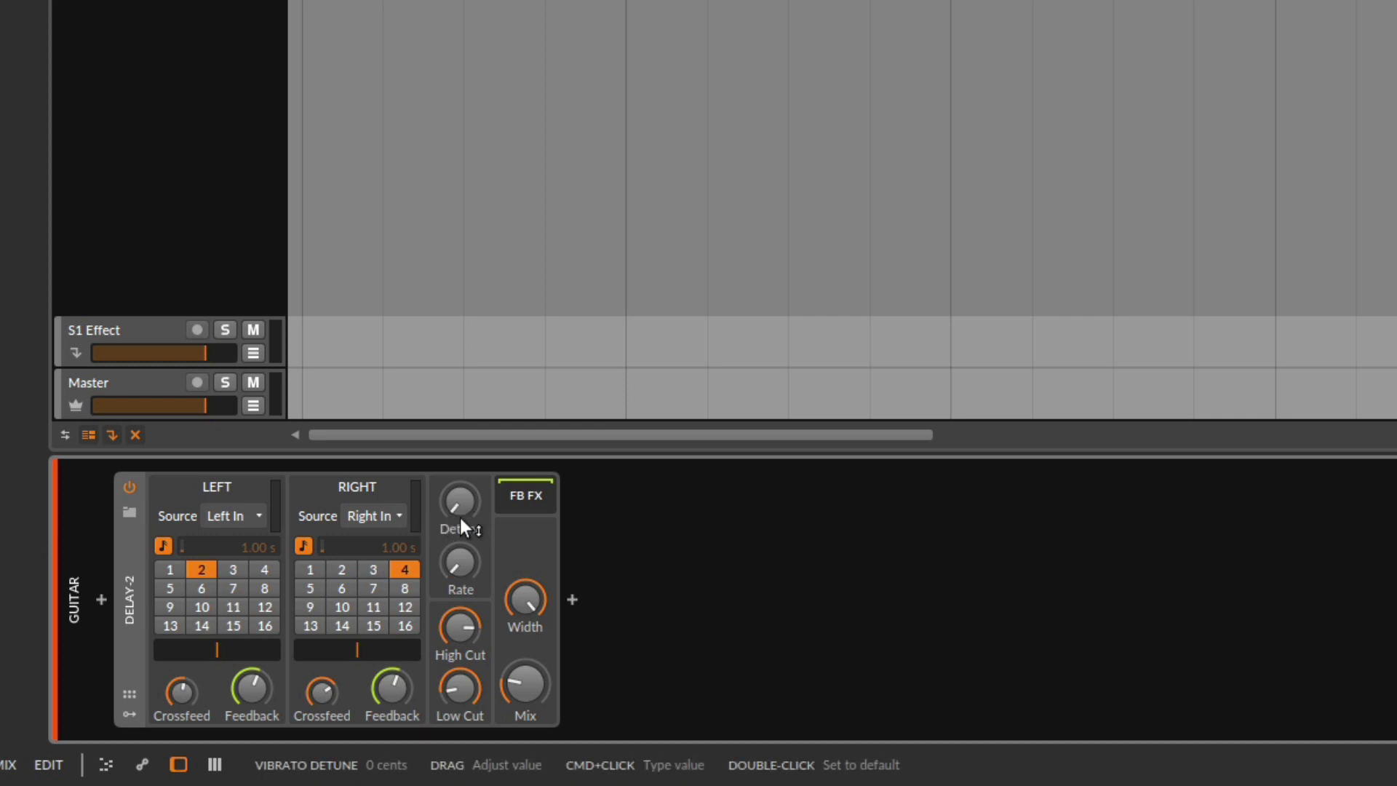
Set Delay-2's vibrato Detune to 21 cents, lower both Crossfeed amounts to minimum, and raise both Feedback levels
{"action": "left_click_drag", "start_coordinate": [459, 497], "coordinate": [460, 488]}
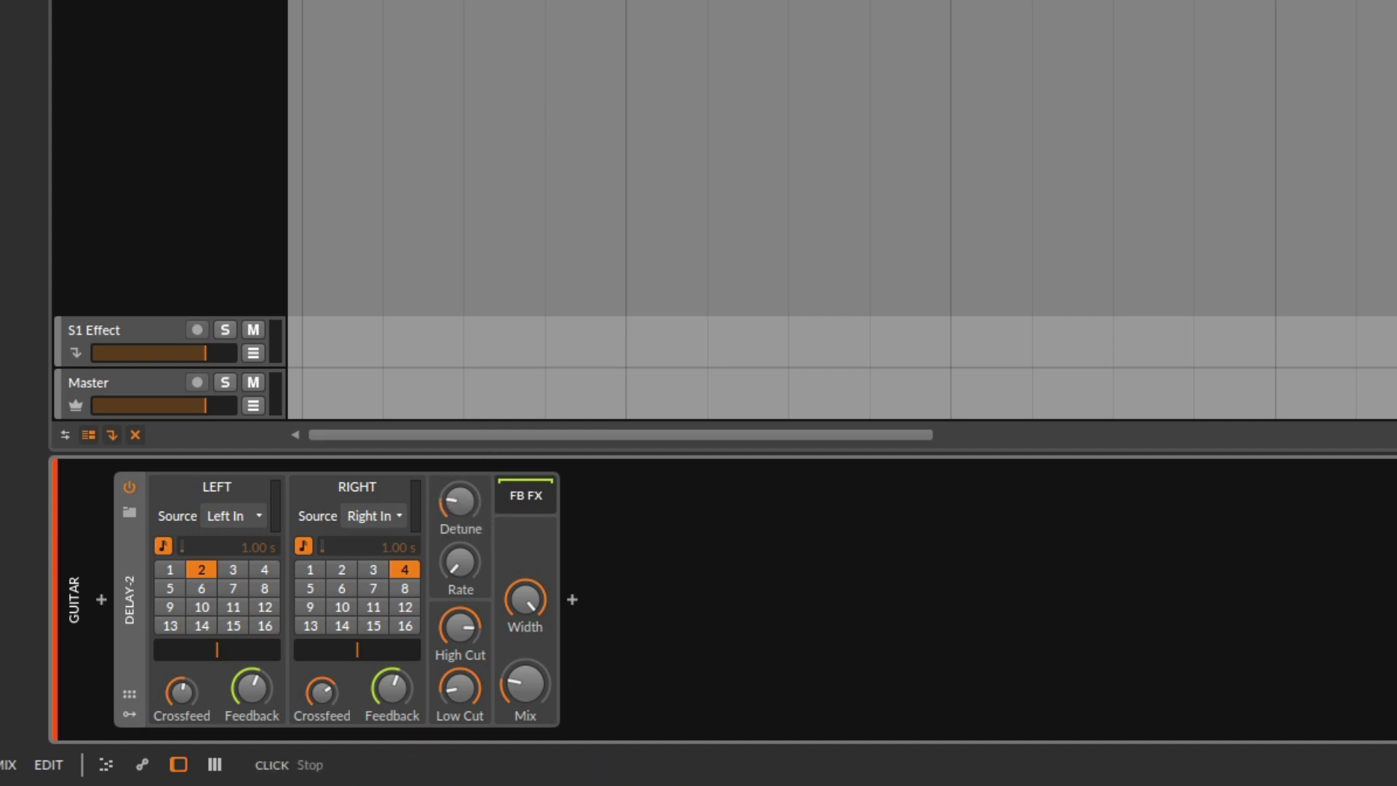
{"action": "left_click_drag", "start_coordinate": [191, 689], "coordinate": [190, 721]}
{"action": "left_click_drag", "start_coordinate": [321, 691], "coordinate": [321, 724]}
{"action": "mouse_move", "coordinate": [230, 659]}
{"action": "left_mouse_down"}
{"action": "mouse_move", "coordinate": [230, 626]}
{"action": "mouse_move", "coordinate": [230, 640]}
{"action": "left_mouse_up"}
{"action": "left_click_drag", "start_coordinate": [392, 699], "coordinate": [391, 663]}
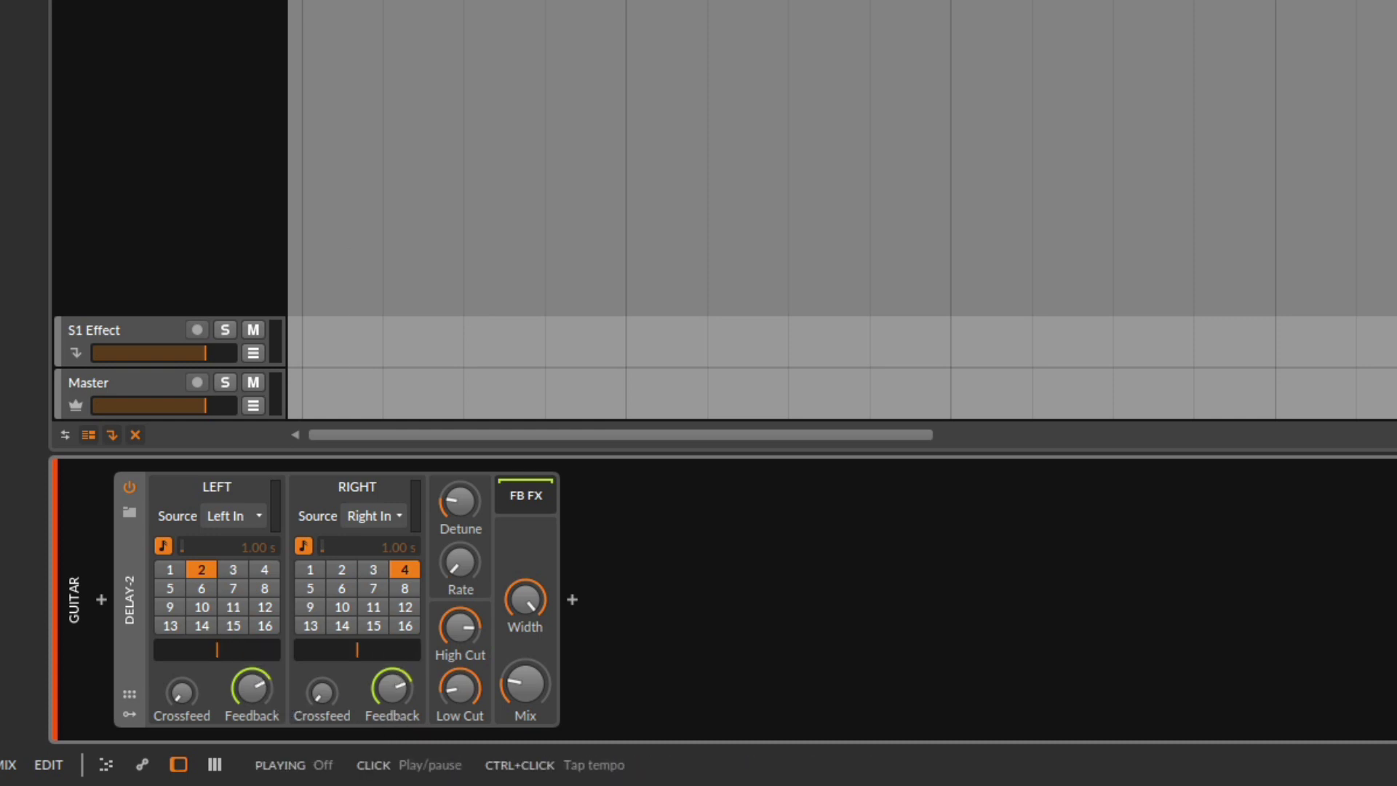
Play the guitar through the detuned Delay-2 and reduce the device's Mix a little further
{"action": "key", "text": "space"}
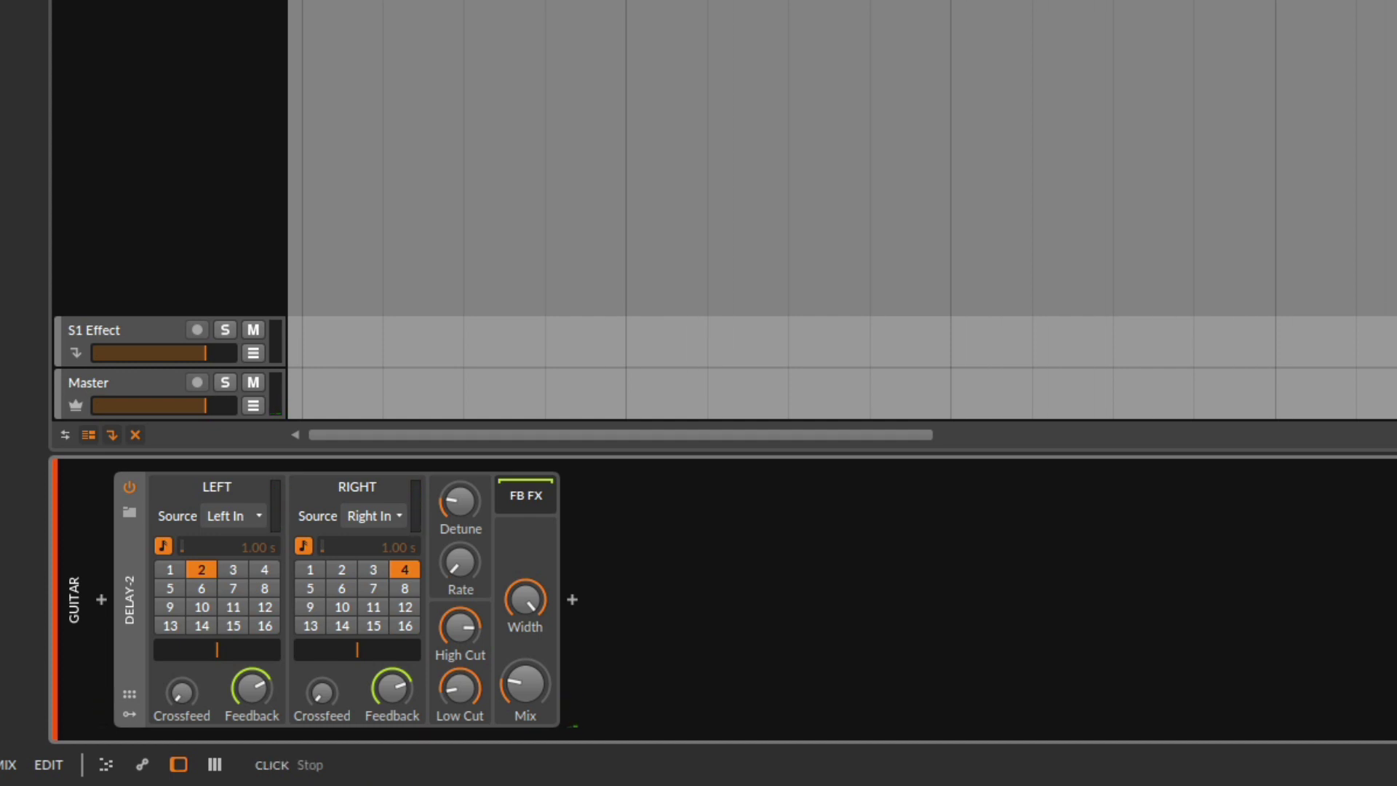
{"action": "key", "text": "space"}
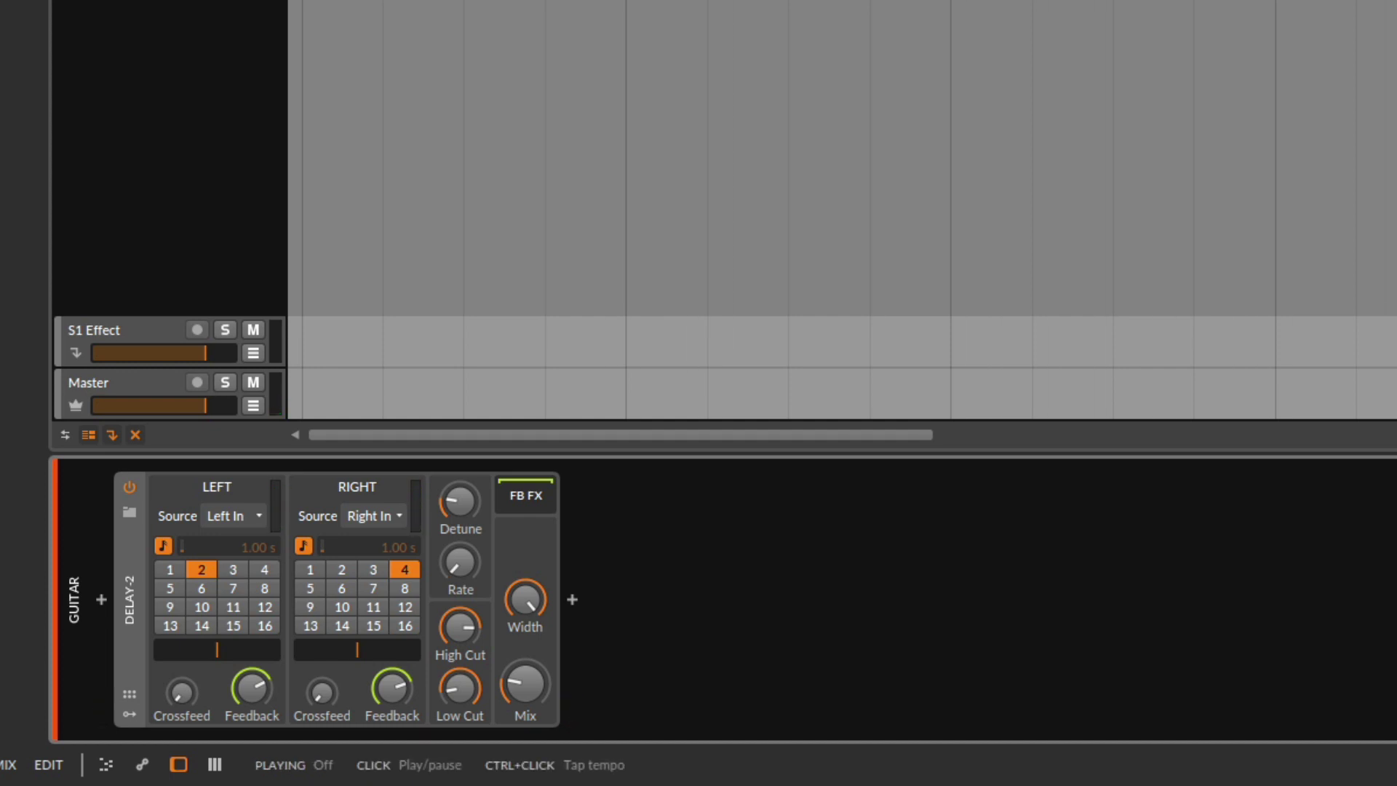
{"action": "key", "text": "space"}
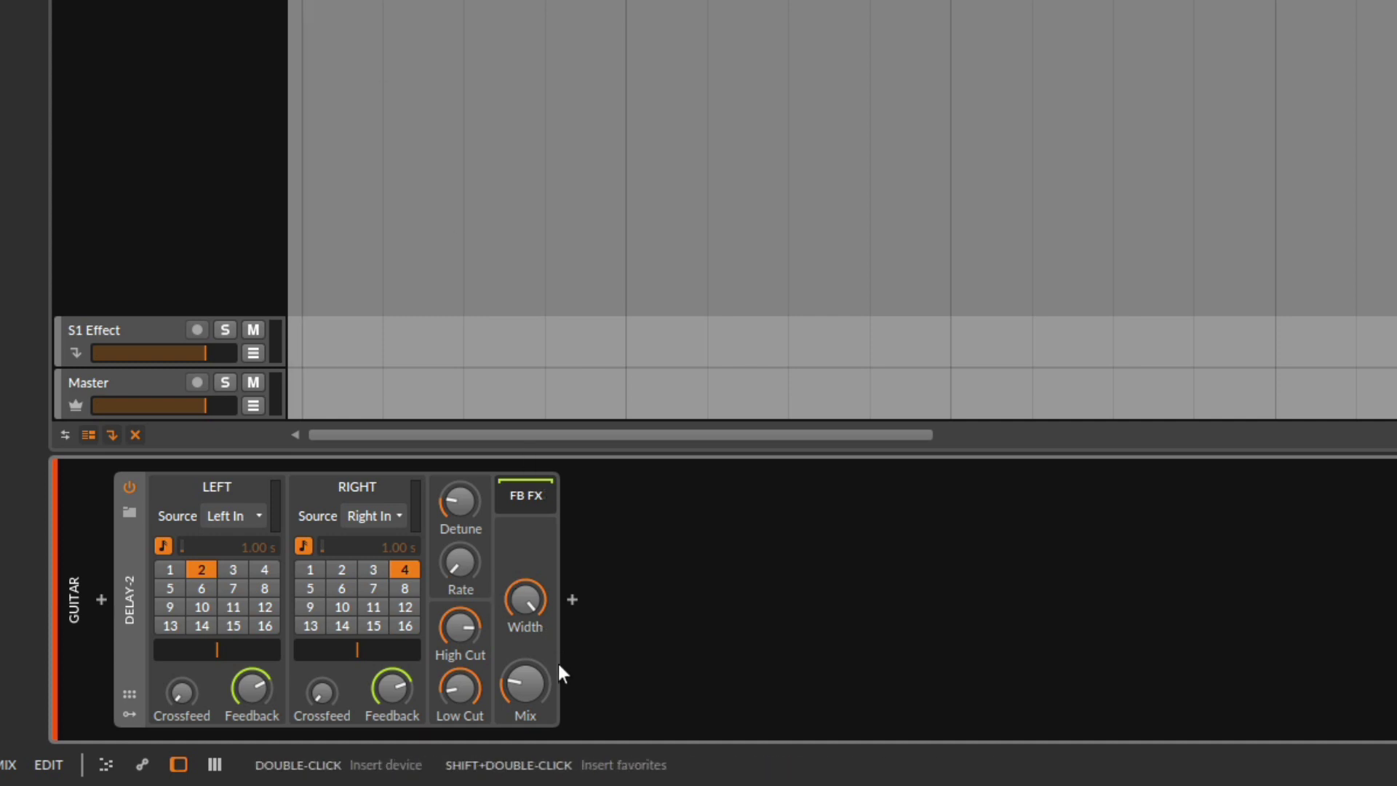
{"action": "left_click_drag", "start_coordinate": [526, 684], "coordinate": [525, 700]}
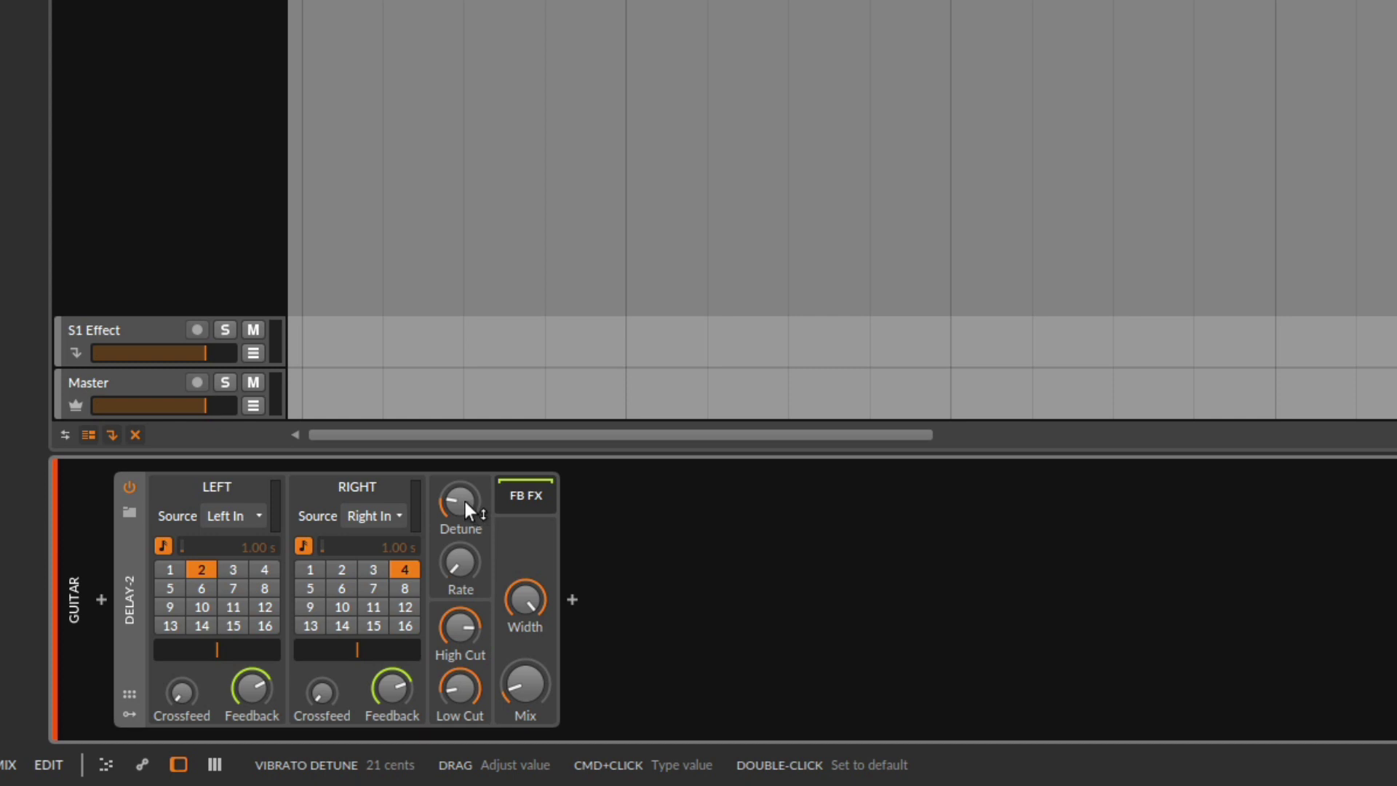
Adjust Delay-2's vibrato Detune slightly to around 22 cents and play the guitar
{"action": "left_click_drag", "start_coordinate": [465, 501], "coordinate": [465, 499]}
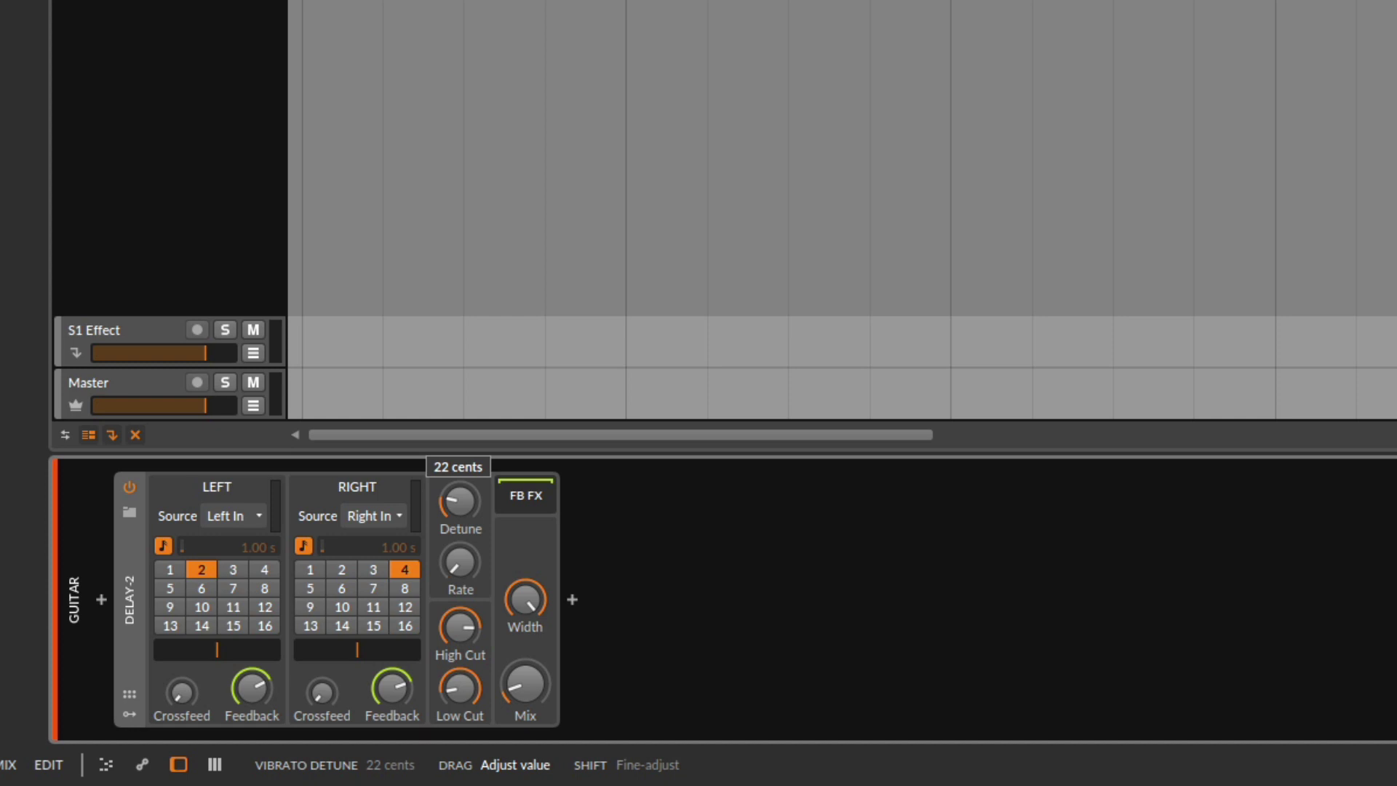
{"action": "mouse_move", "coordinate": [465, 498]}
{"action": "left_mouse_down"}
{"action": "mouse_move", "coordinate": [455, 524]}
{"action": "mouse_move", "coordinate": [469, 510]}
{"action": "left_mouse_up"}
{"action": "left_click", "coordinate": [469, 510]}
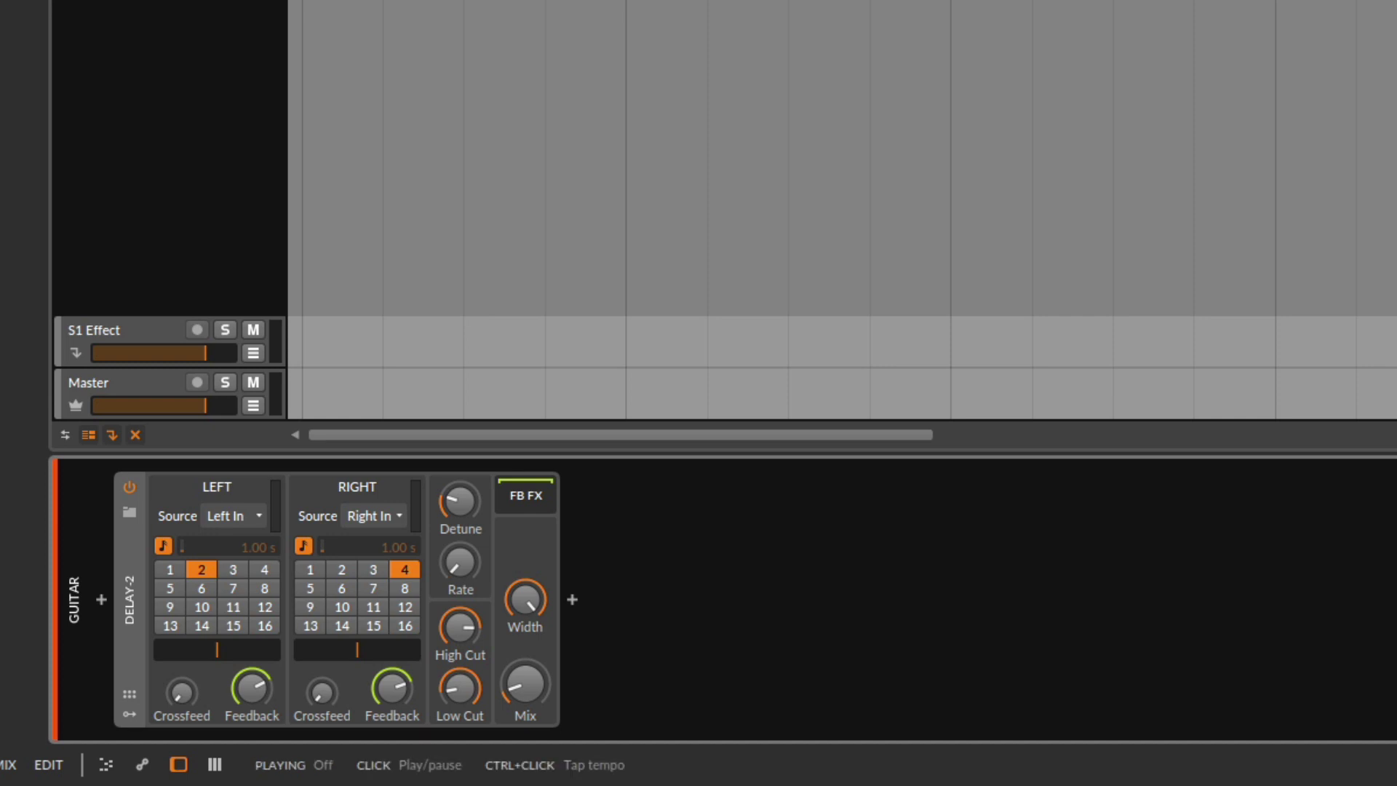
{"action": "key", "text": "space"}
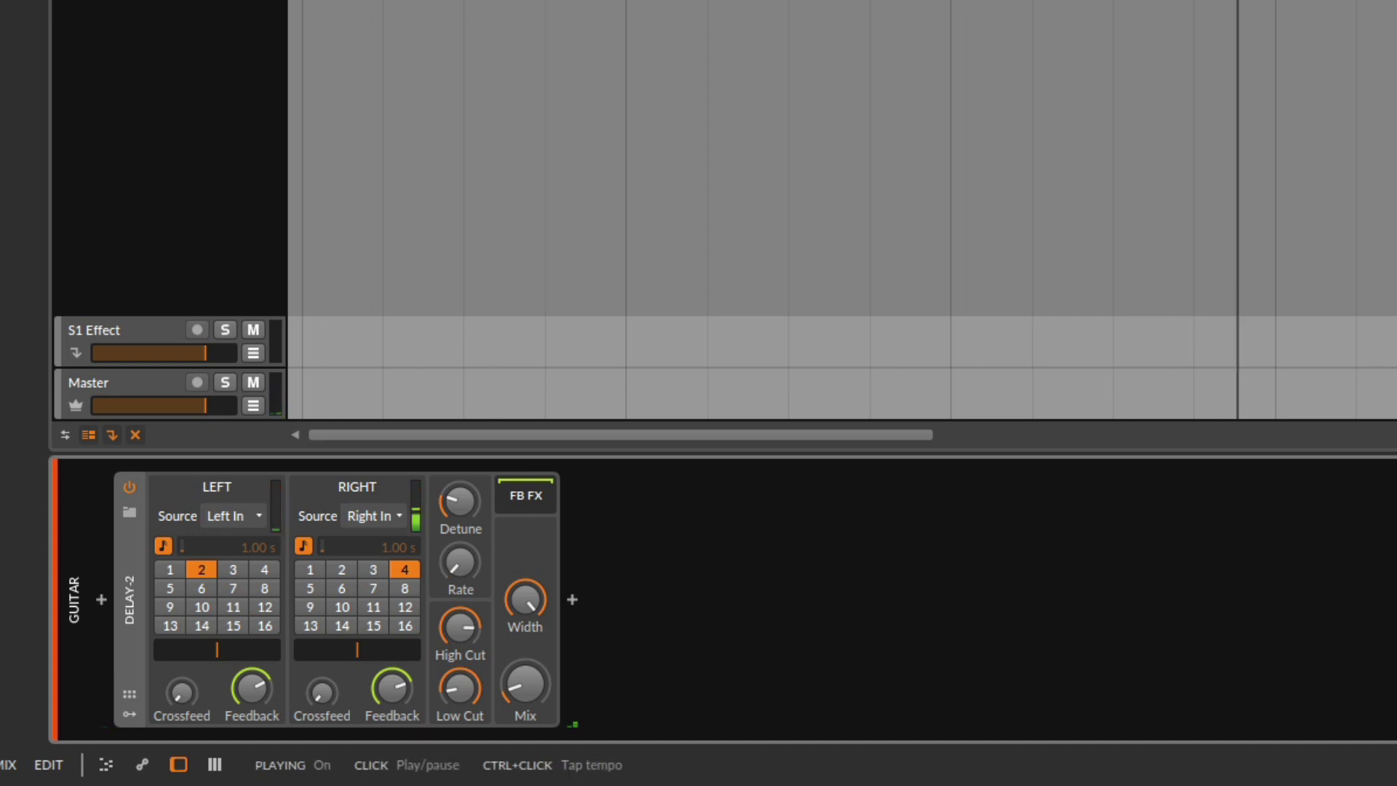
Raise Delay-2's vibrato Detune well above halfway, reduce it to 11 cents, and play the guitar
{"action": "left_click_drag", "start_coordinate": [452, 531], "coordinate": [452, 486]}
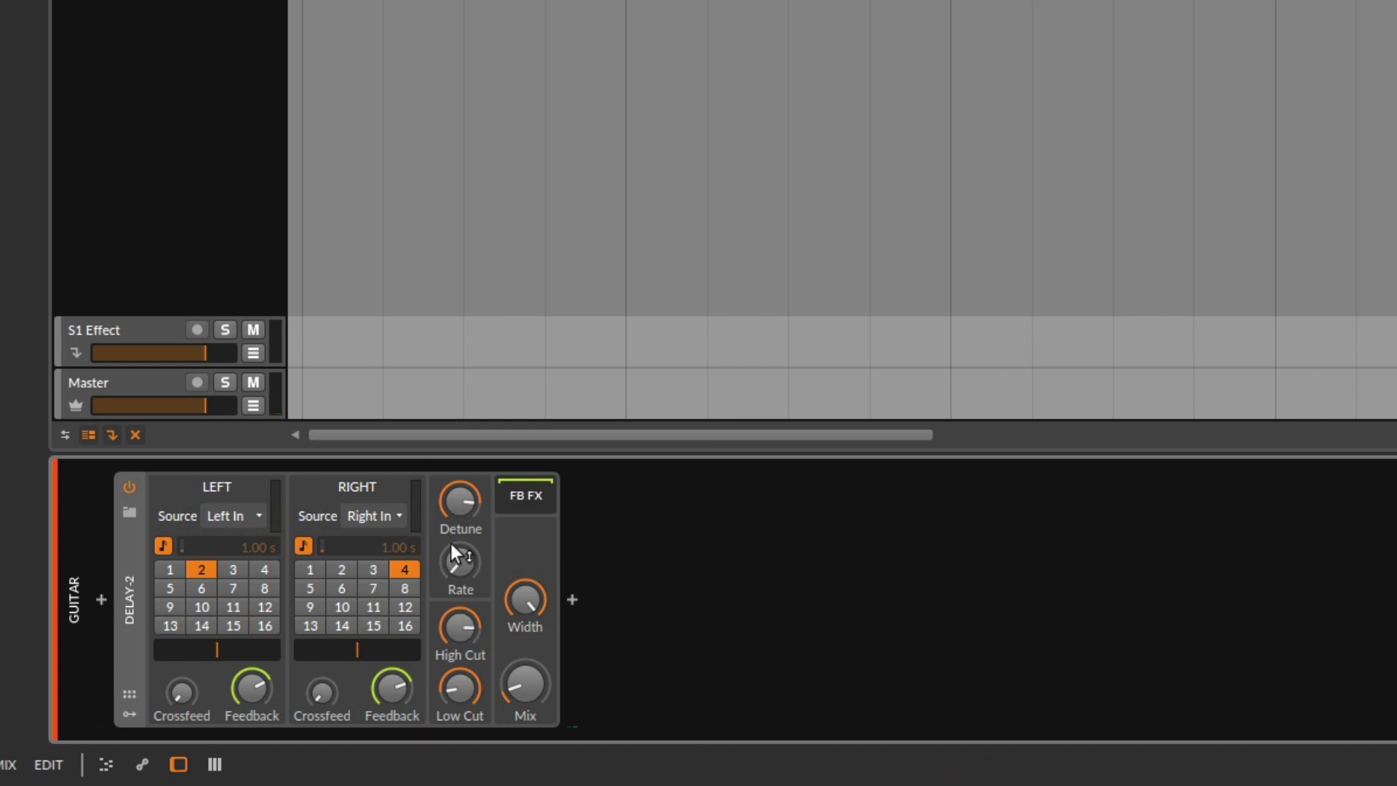
{"action": "left_click", "coordinate": [460, 502]}
{"action": "left_click_drag", "start_coordinate": [460, 501], "coordinate": [460, 527]}
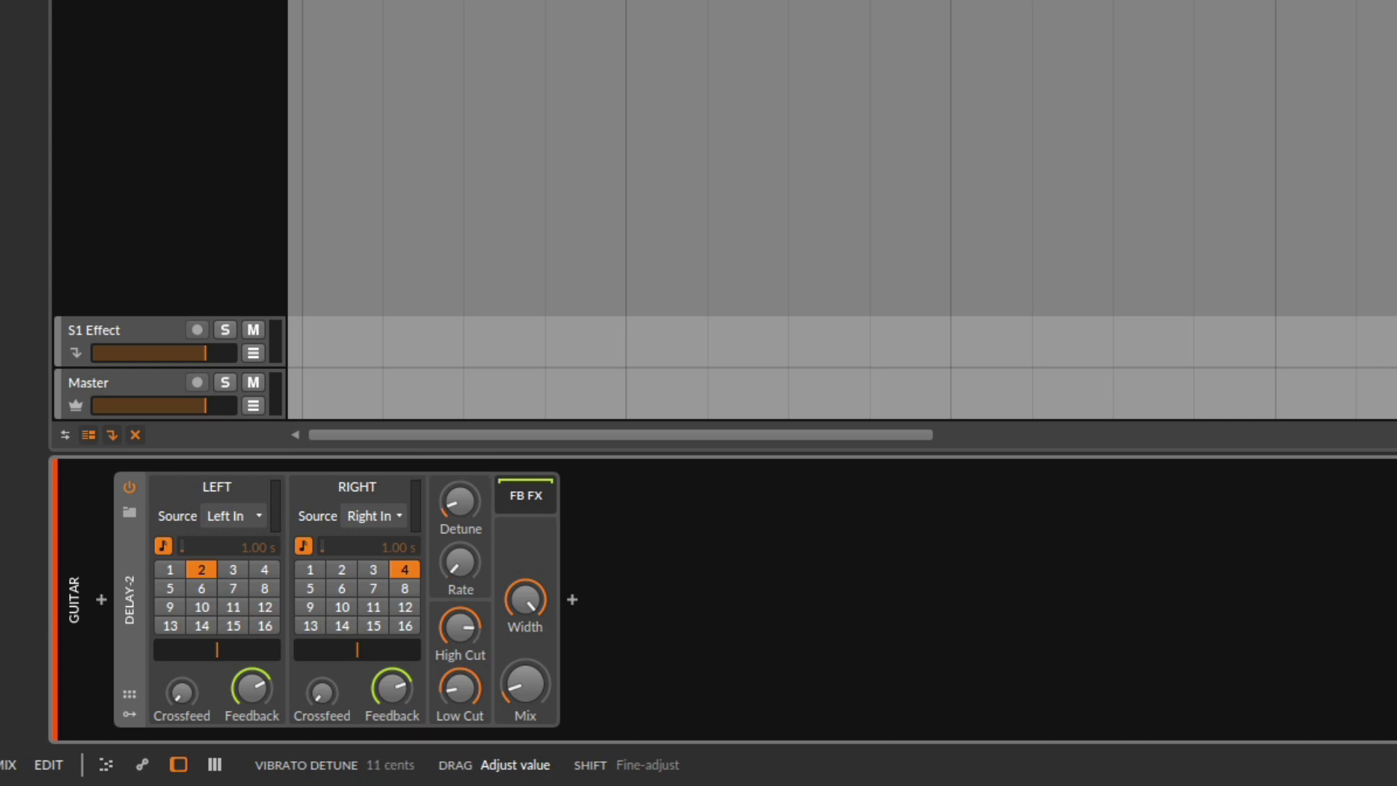
{"action": "key", "text": "space"}
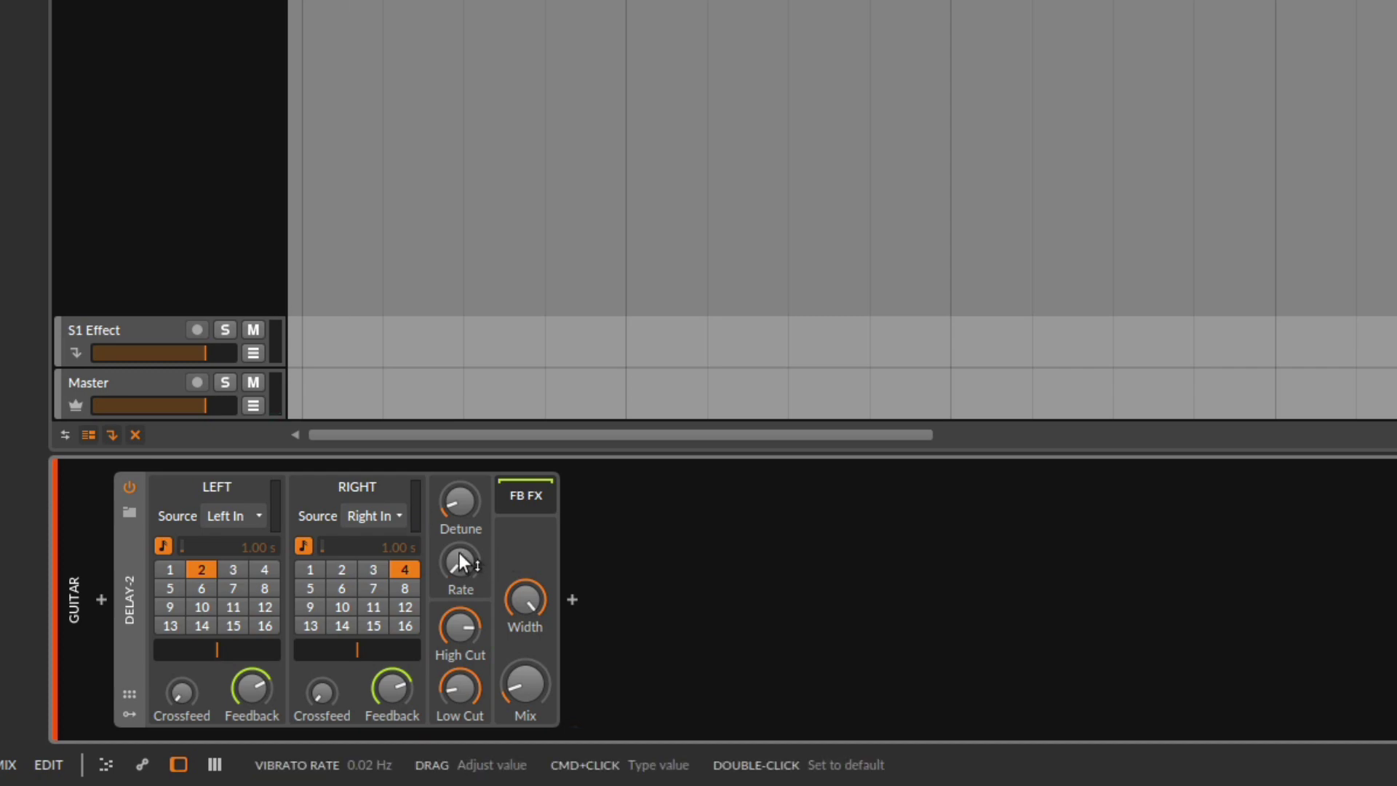
Set Delay-2's Detune below halfway and its vibrato Rate to 9.55 Hz, and play the guitar several times from the start
{"action": "left_click_drag", "start_coordinate": [460, 509], "coordinate": [464, 525]}
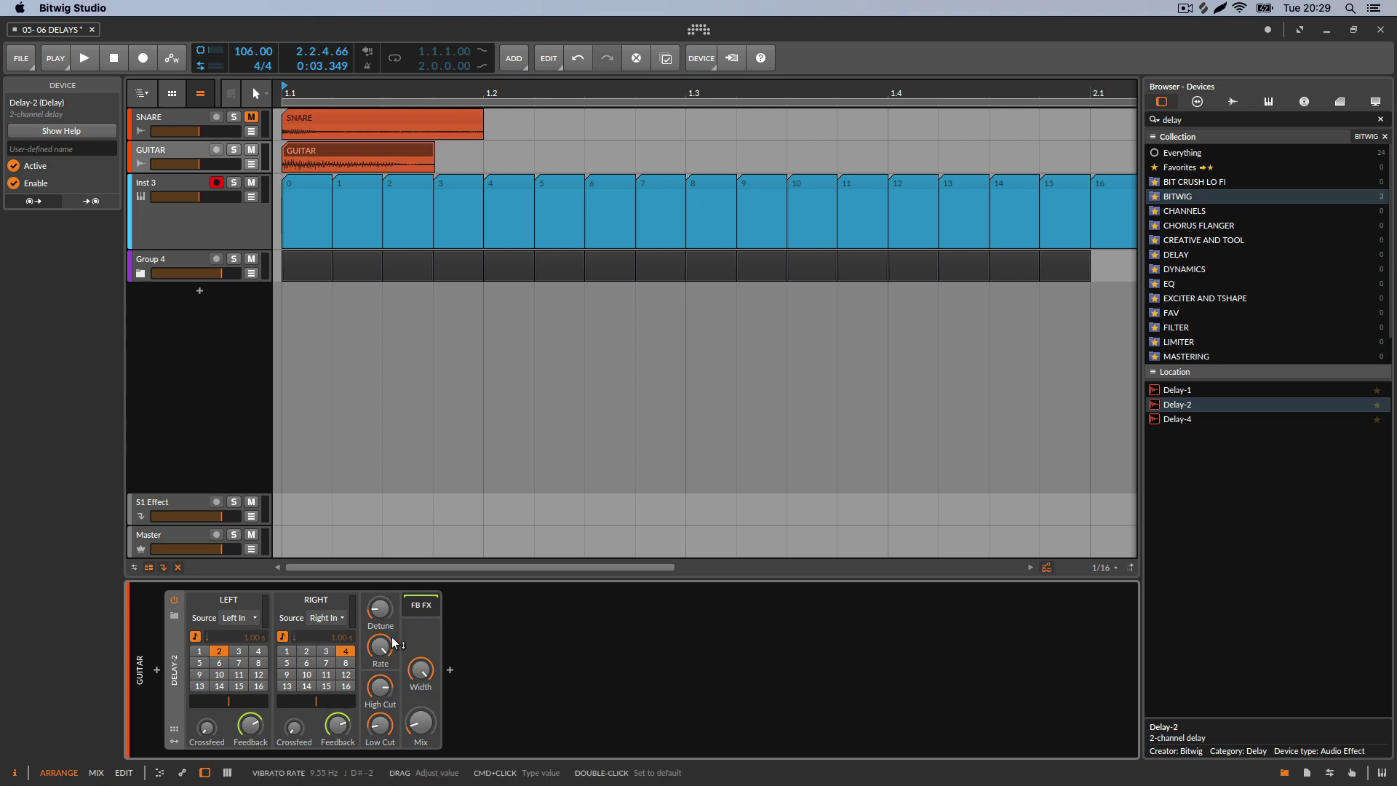
{"action": "left_click", "coordinate": [110, 57]}
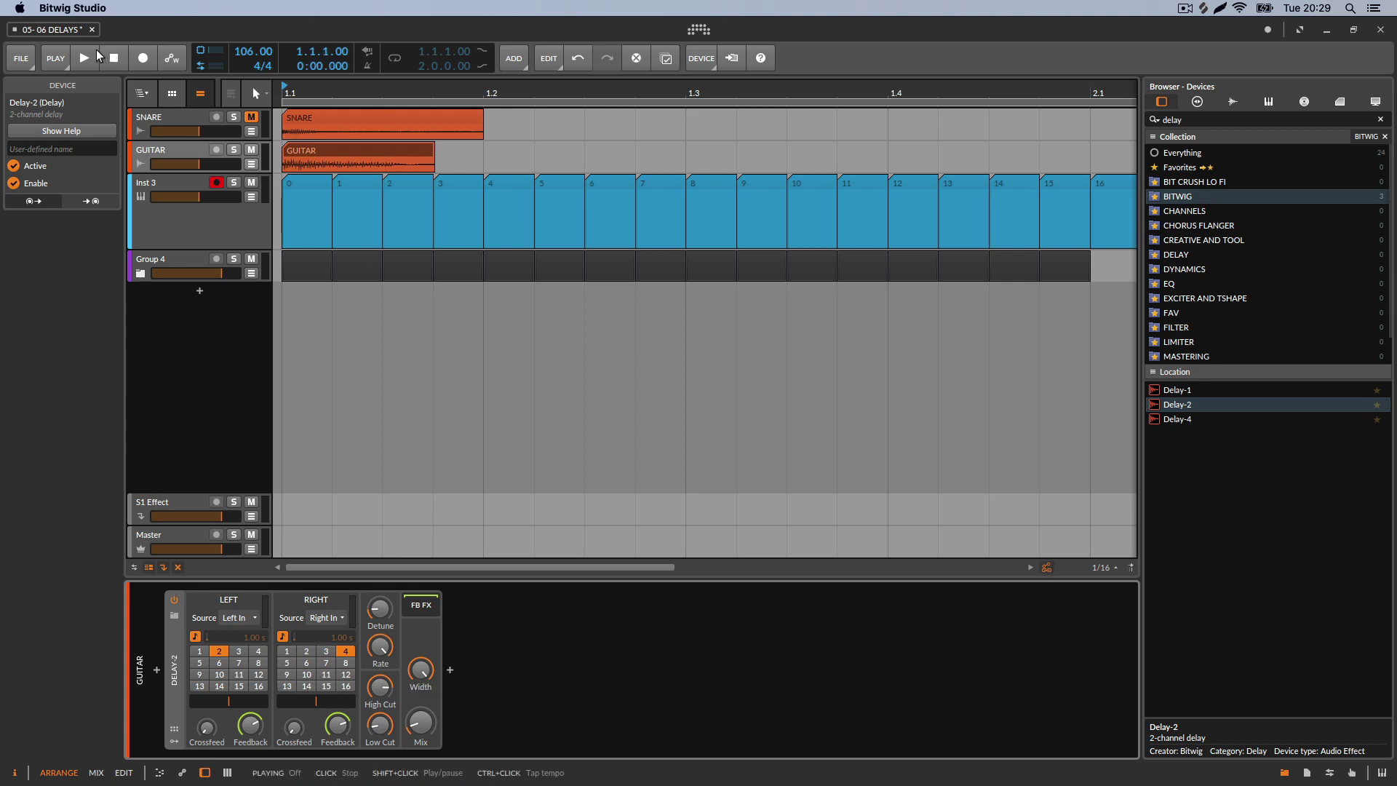
{"action": "left_click", "coordinate": [84, 58]}
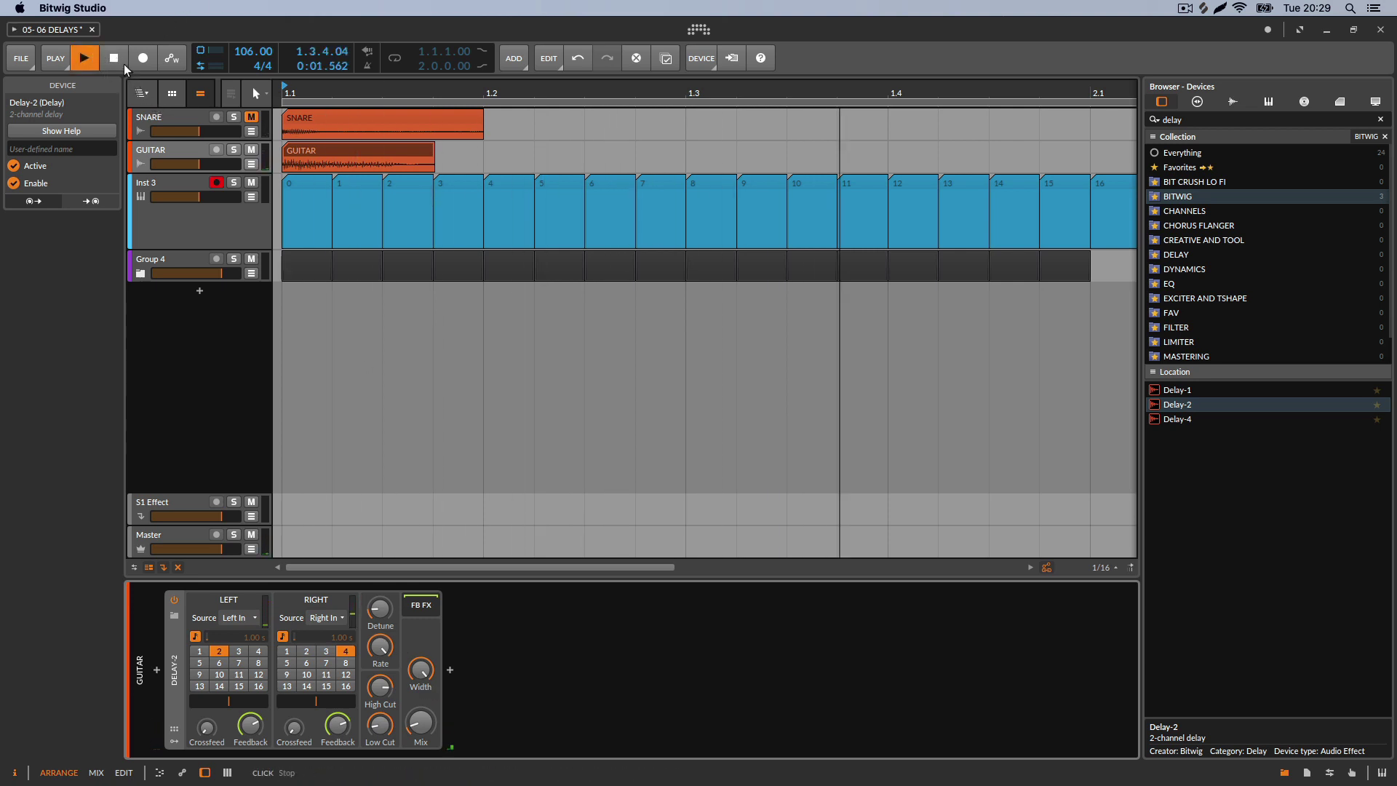
{"action": "left_click", "coordinate": [85, 58]}
{"action": "left_click", "coordinate": [84, 59]}
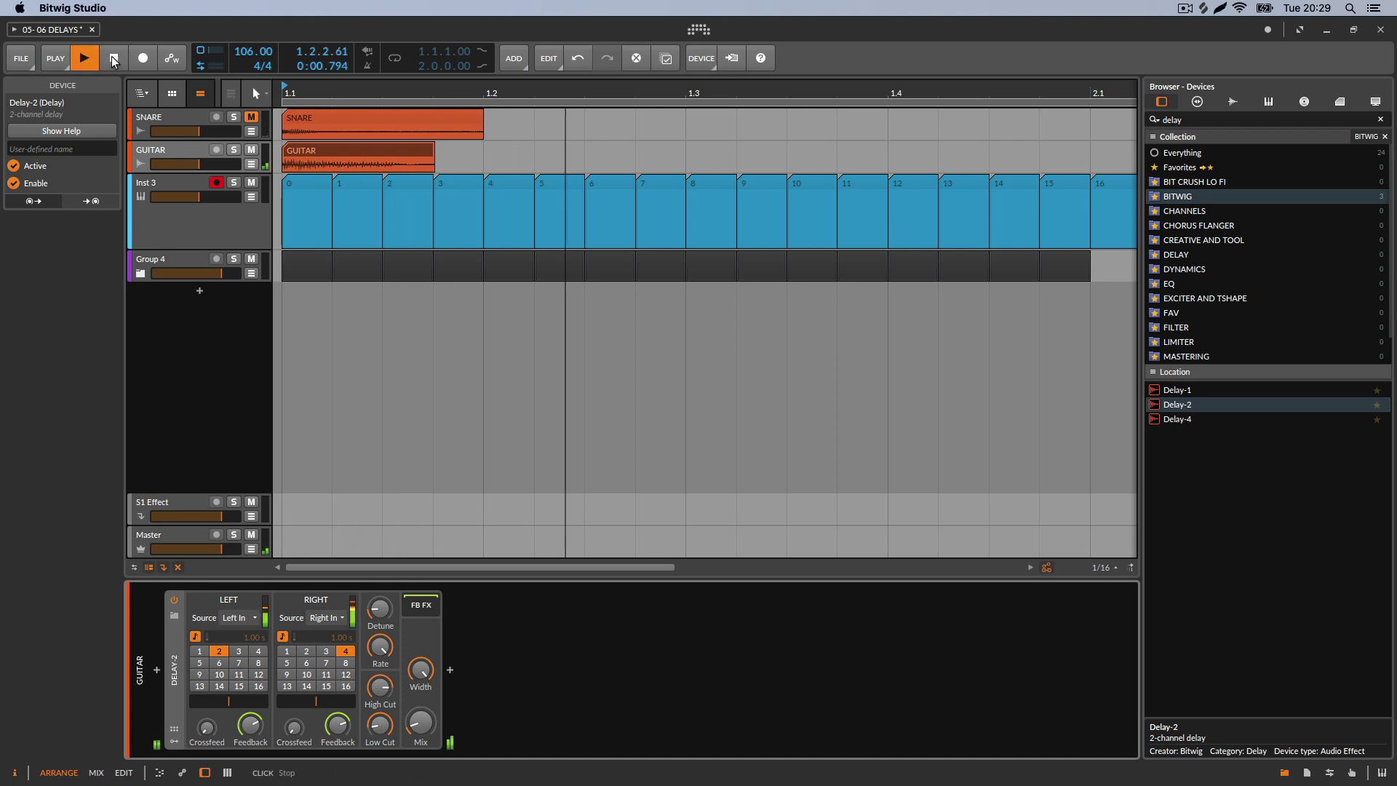
{"action": "left_click", "coordinate": [91, 59]}
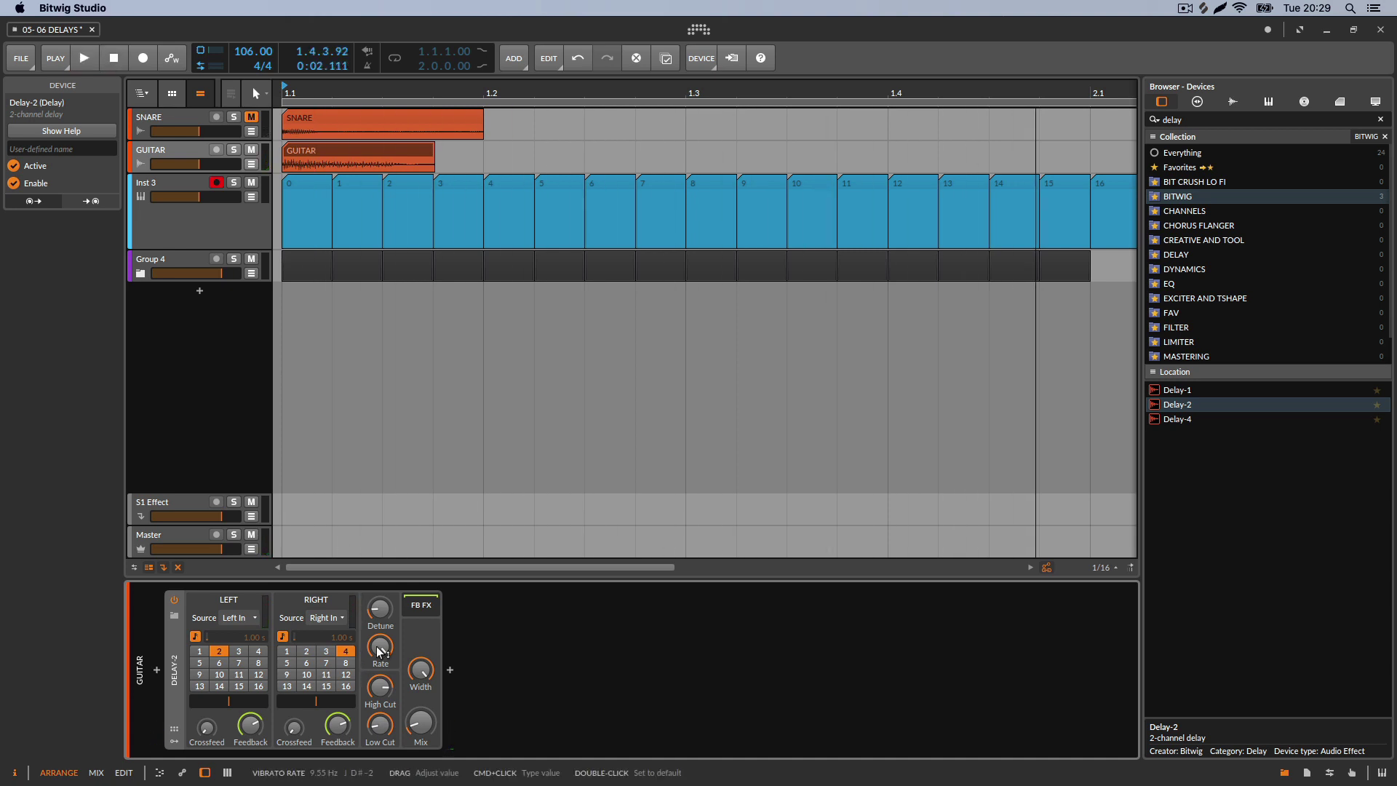
Try Delay-2's vibrato Rate at 2.57 Hz, return it to its high setting, and play the guitar
{"action": "left_click", "coordinate": [90, 59]}
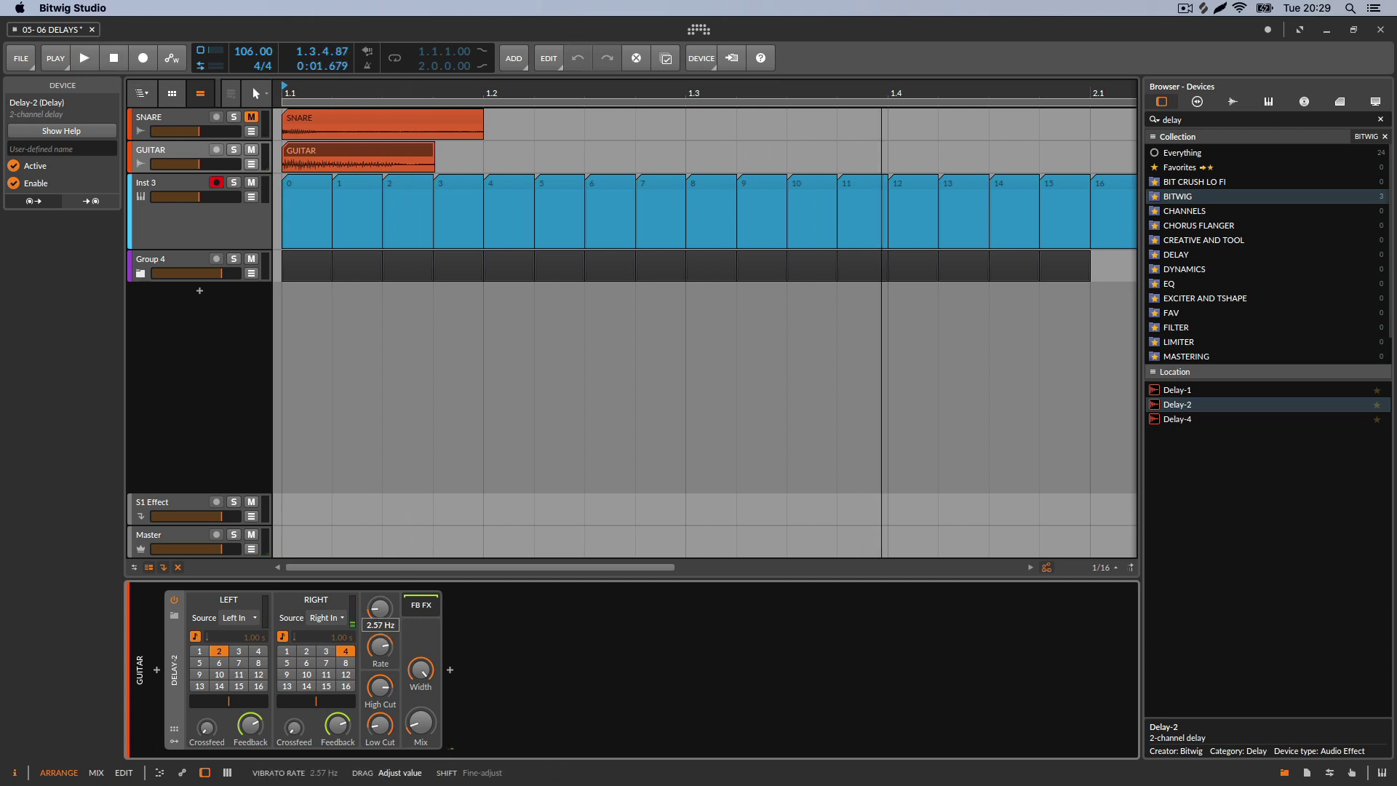
{"action": "left_click", "coordinate": [82, 59]}
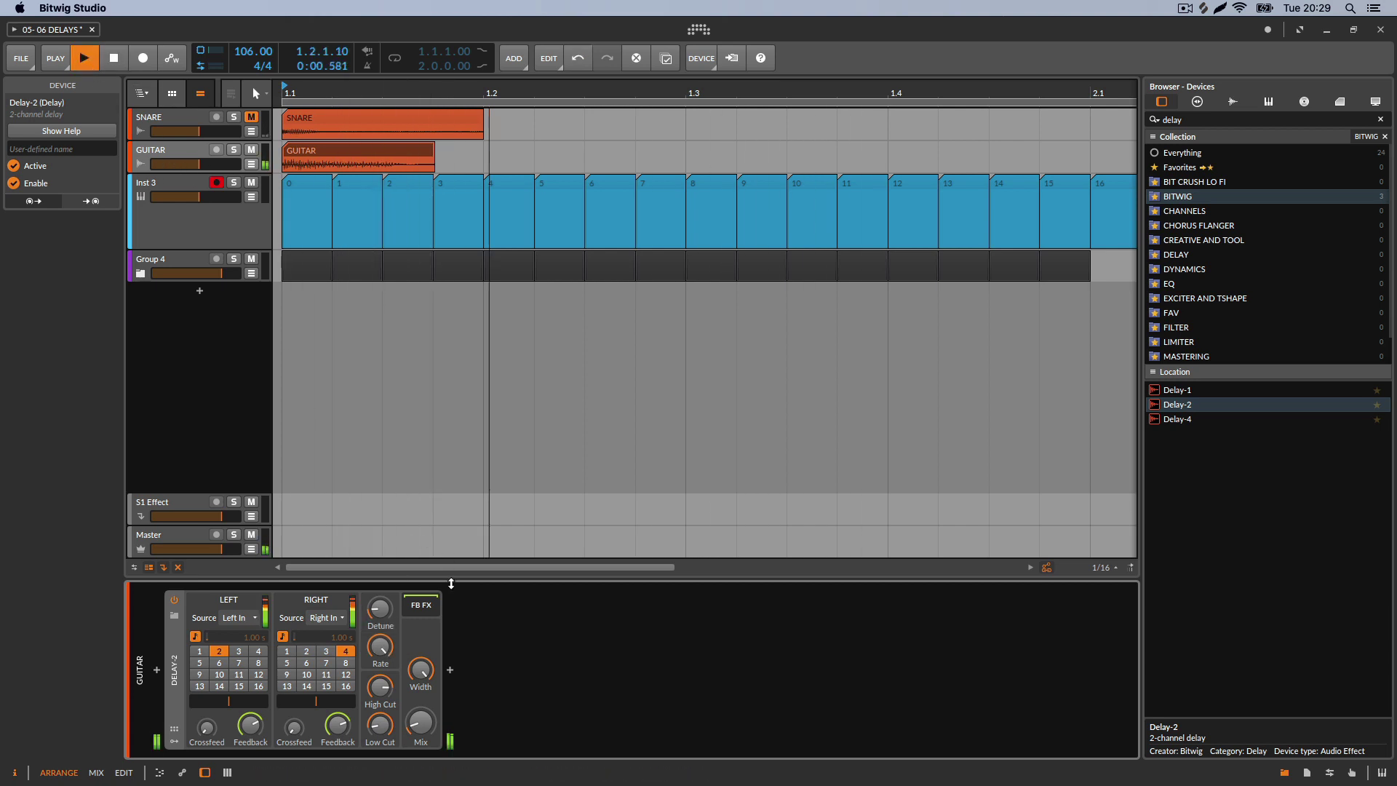
{"action": "left_click", "coordinate": [113, 59]}
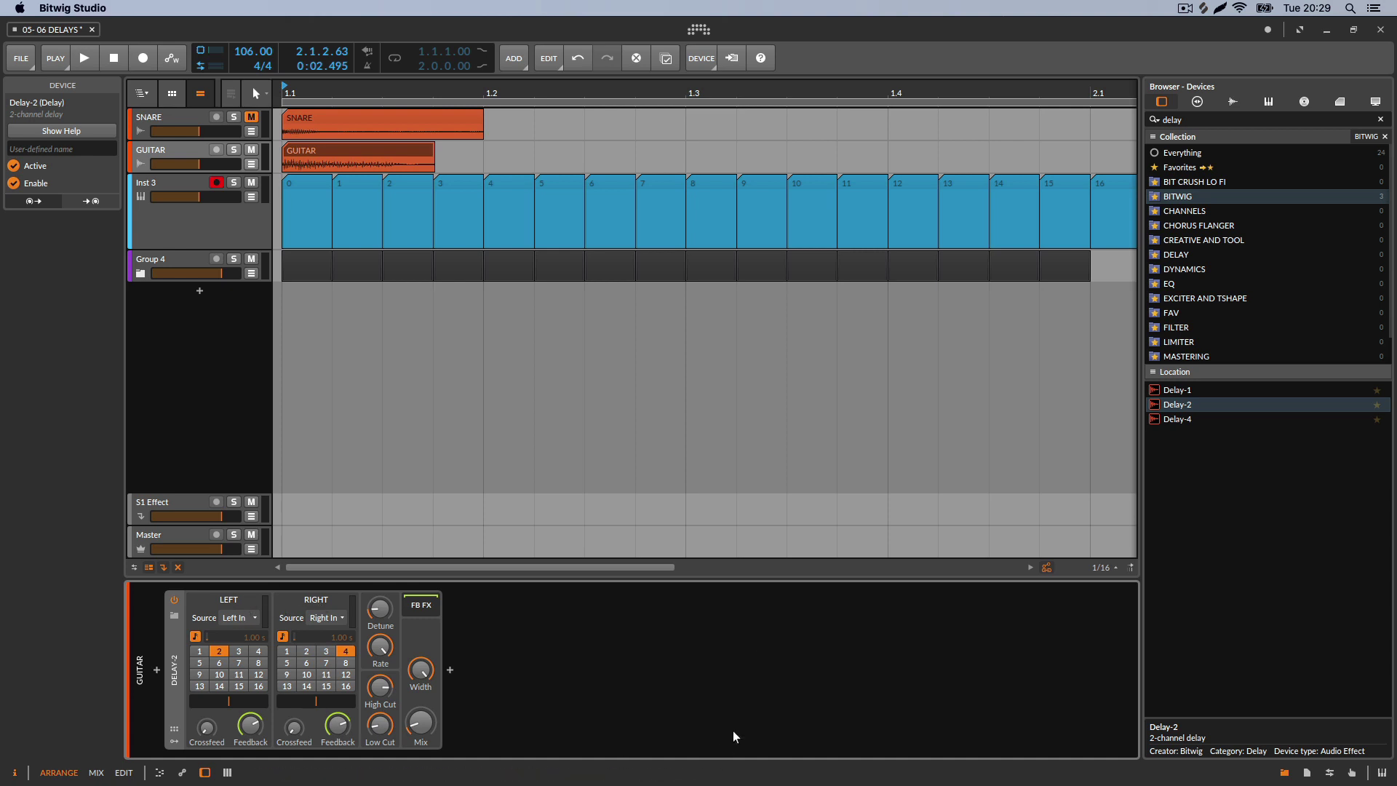
Increase the GUITAR track's height to show its stereo waveform and review Delay-2's left Source options
{"action": "left_click_drag", "start_coordinate": [210, 175], "coordinate": [209, 204]}
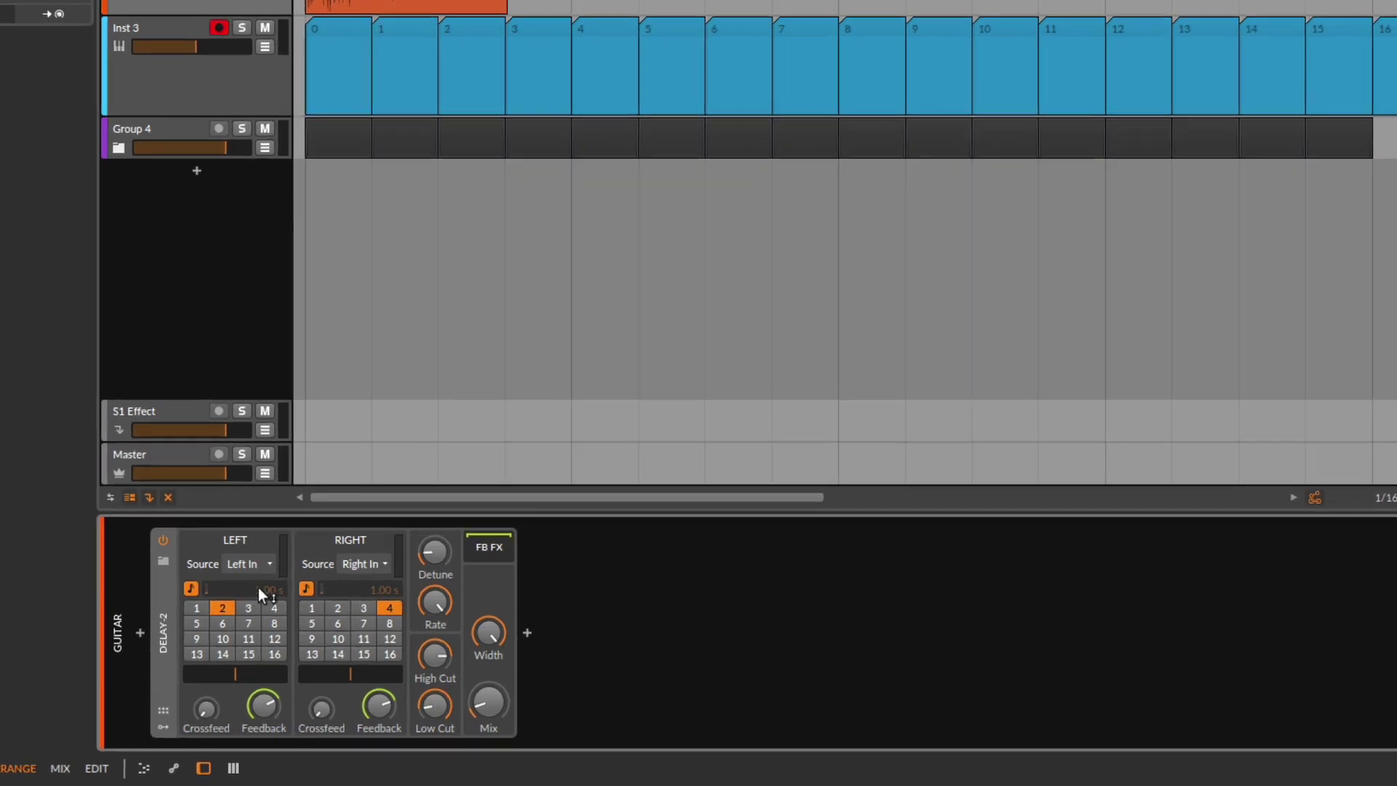
{"action": "left_click", "coordinate": [239, 618]}
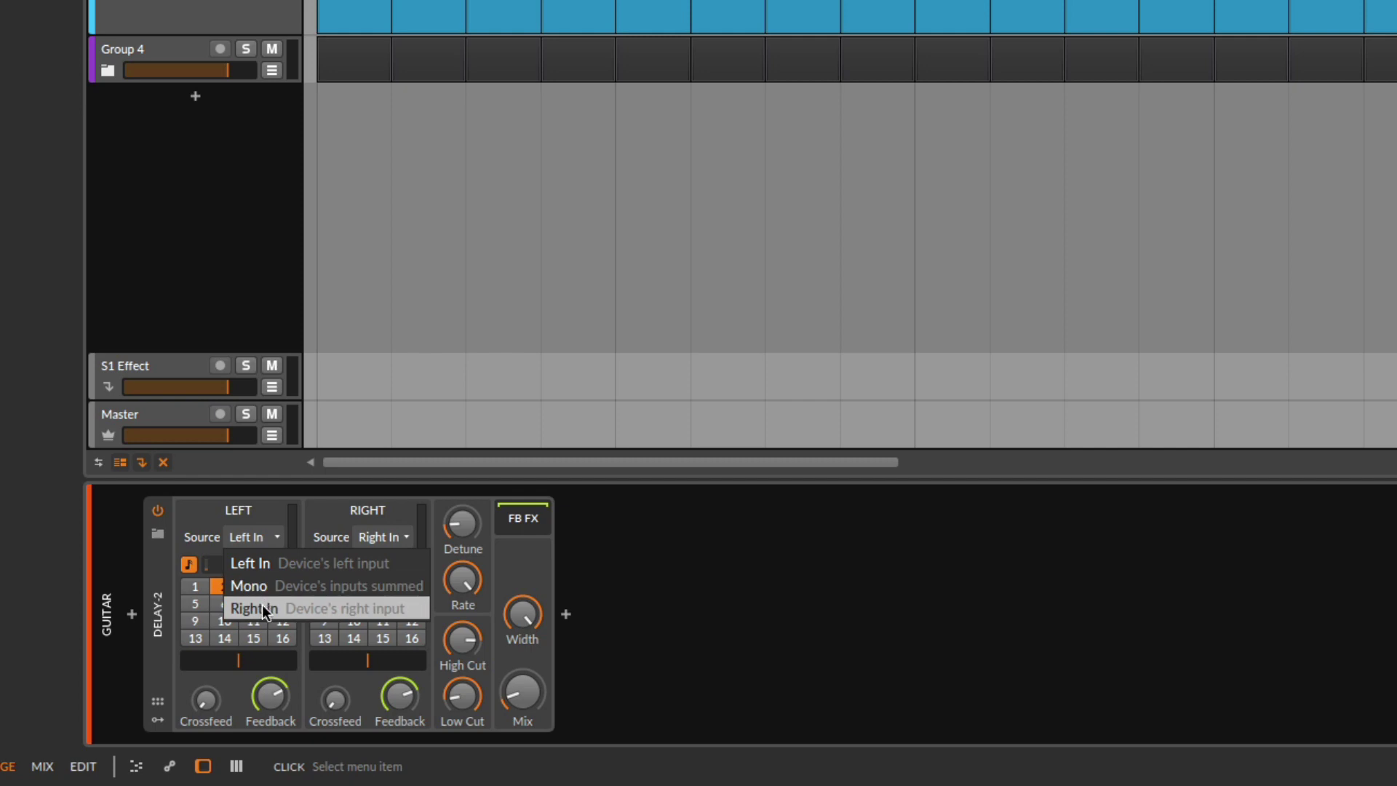
{"action": "left_click", "coordinate": [262, 518]}
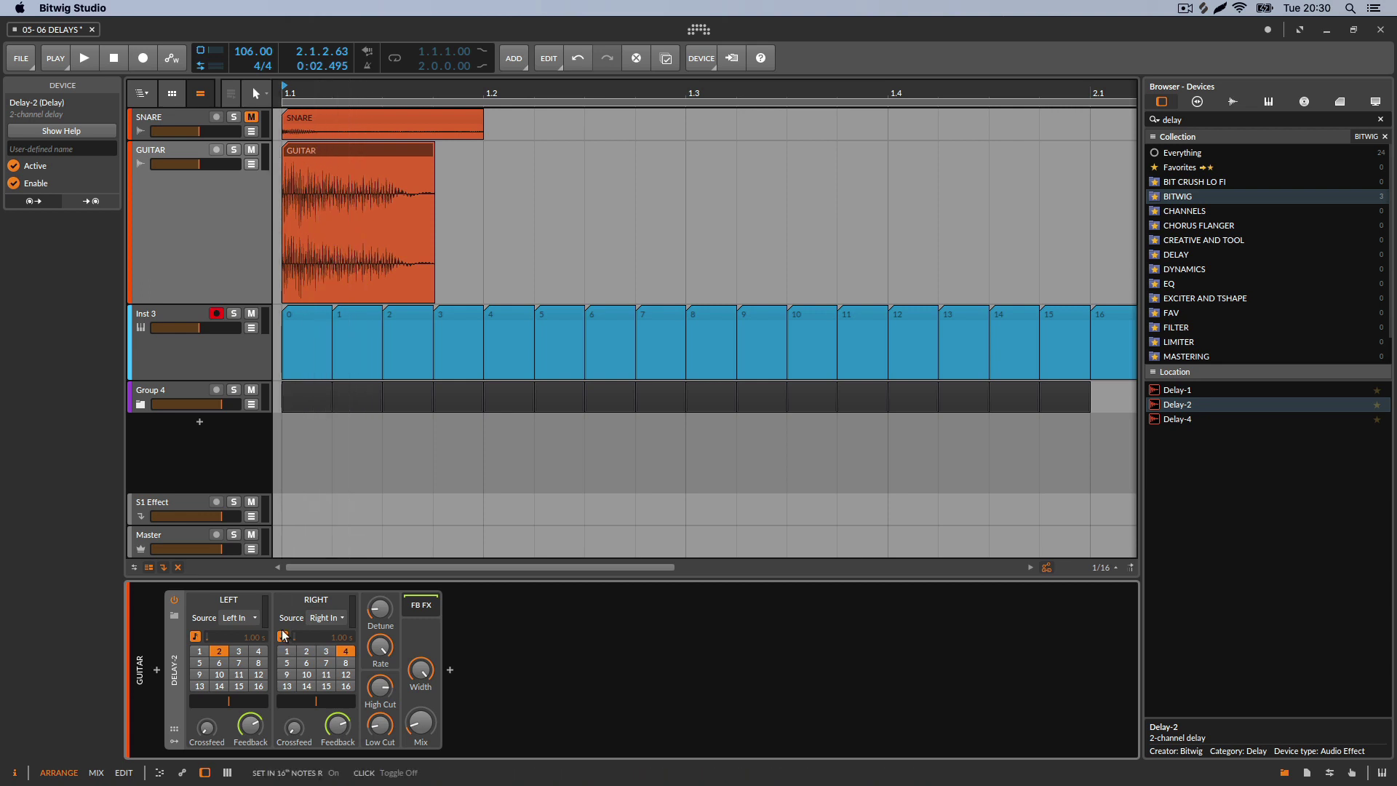
Set the Source of Delay-2's left channel to Right In and play the guitar
{"action": "left_click", "coordinate": [256, 619]}
{"action": "left_click", "coordinate": [279, 633]}
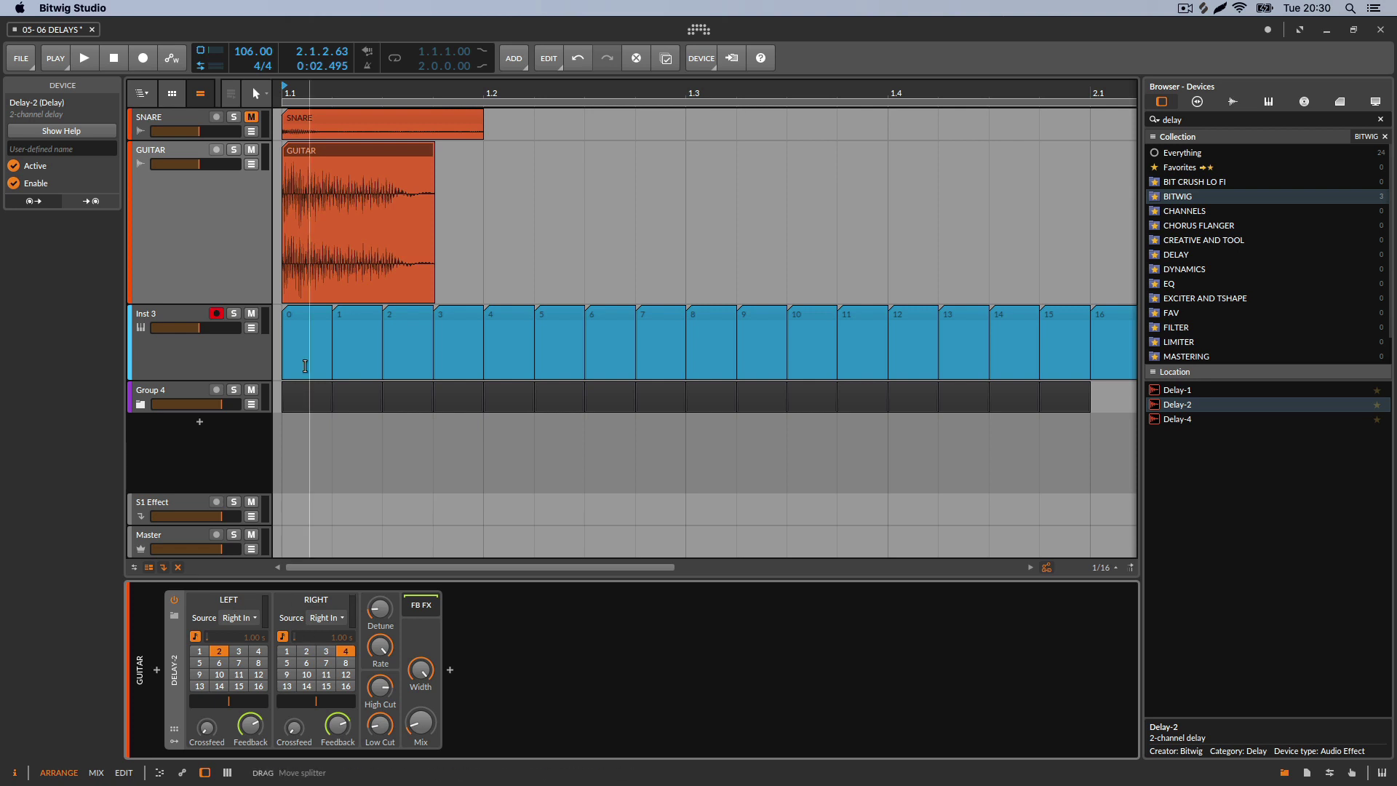
{"action": "left_click", "coordinate": [86, 59]}
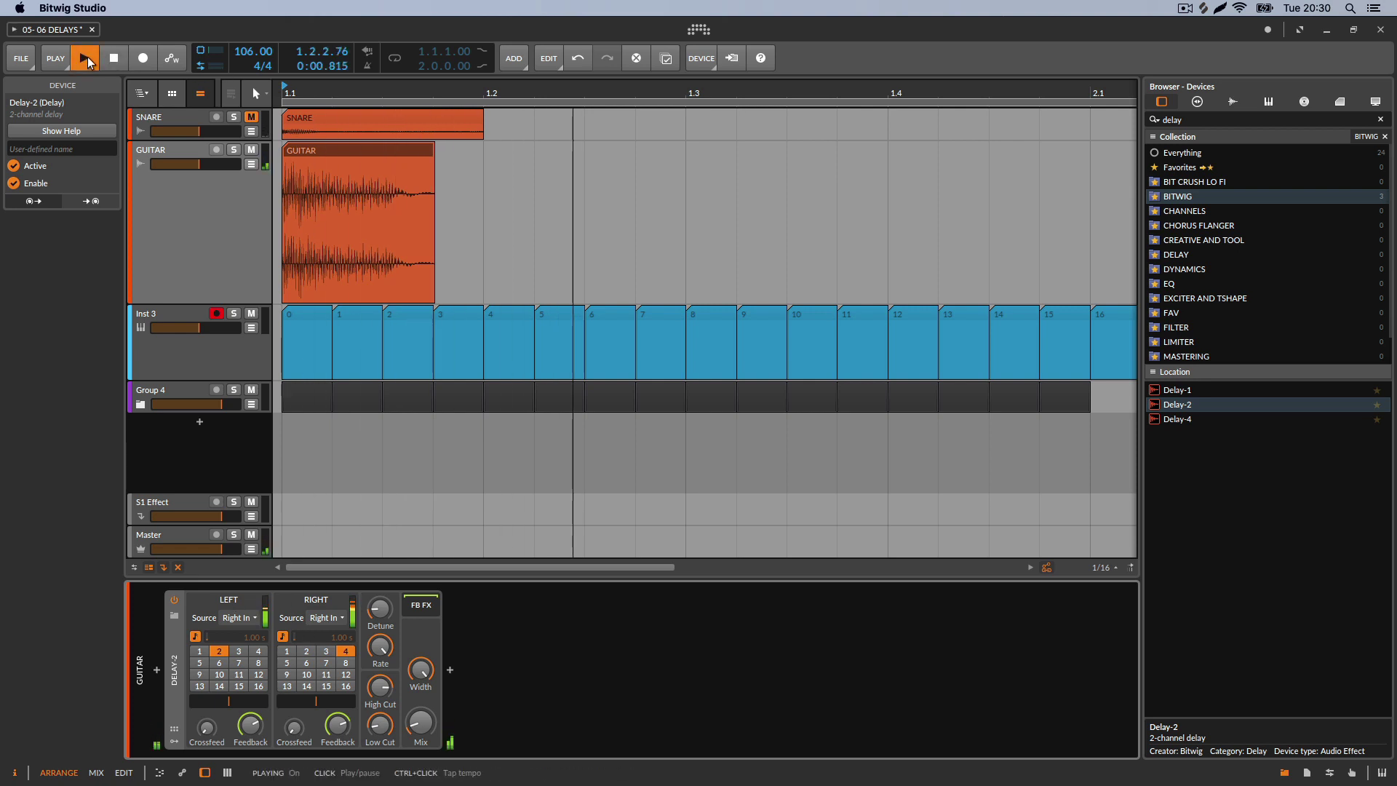
{"action": "left_click", "coordinate": [114, 59]}
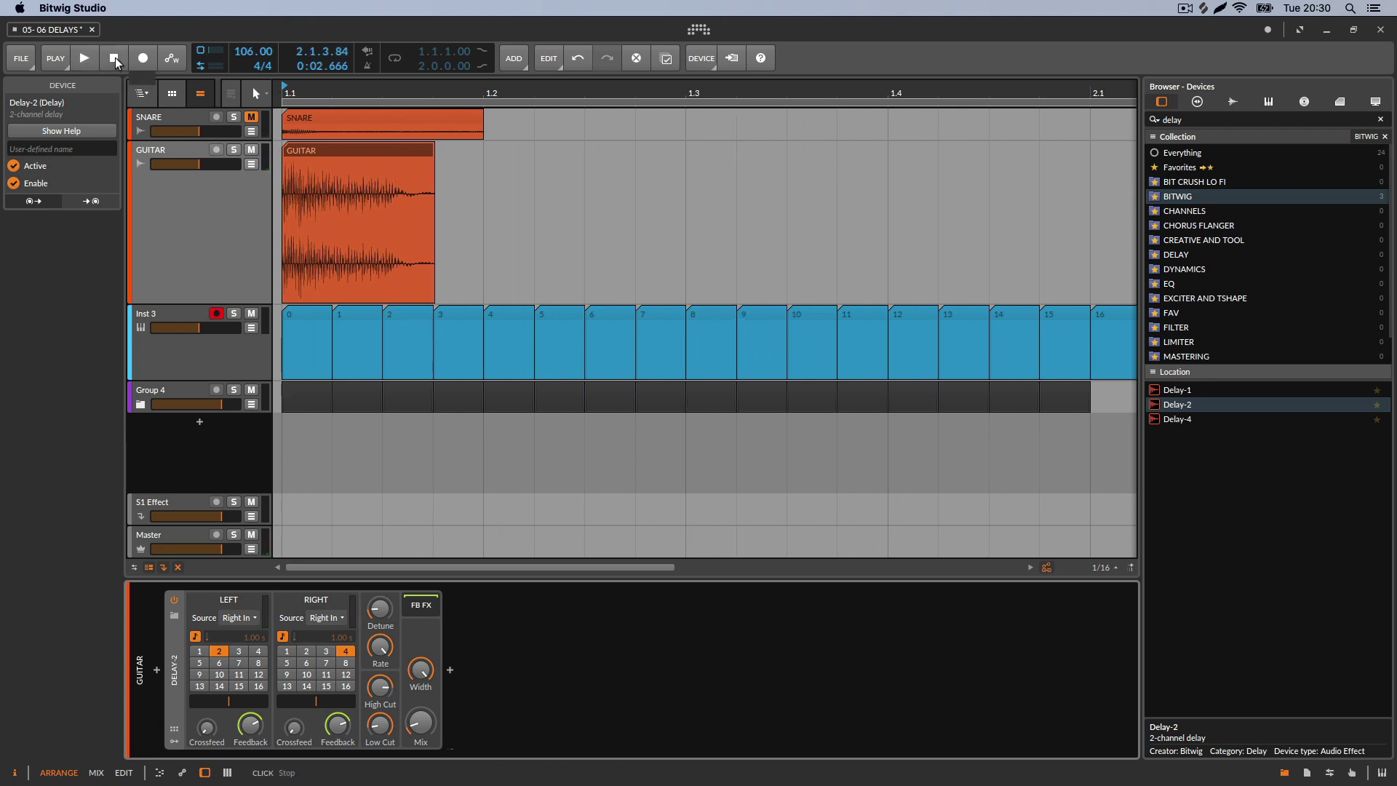
Open Delay-2's FB FX chain and collapse the device
{"action": "left_click", "coordinate": [432, 609]}
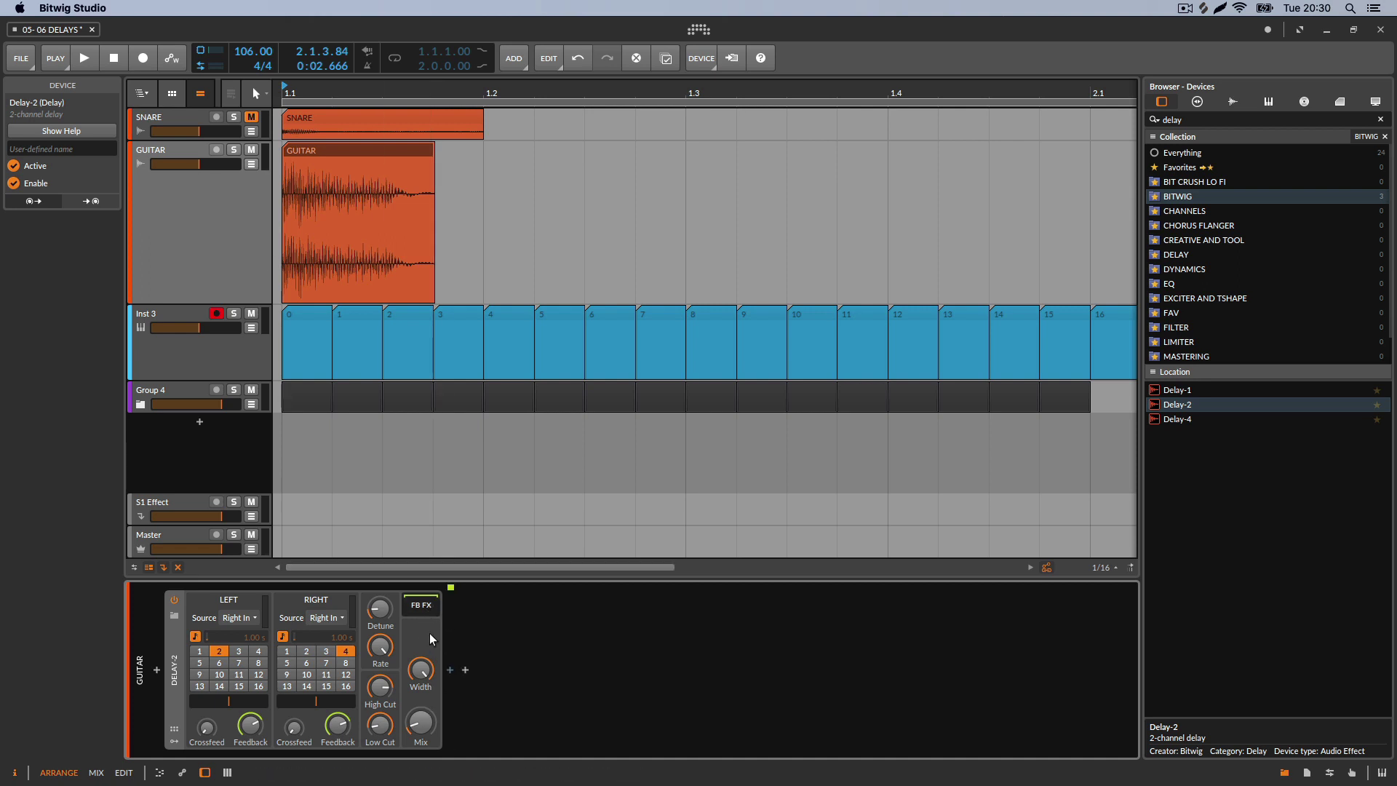
{"action": "left_click", "coordinate": [178, 644]}
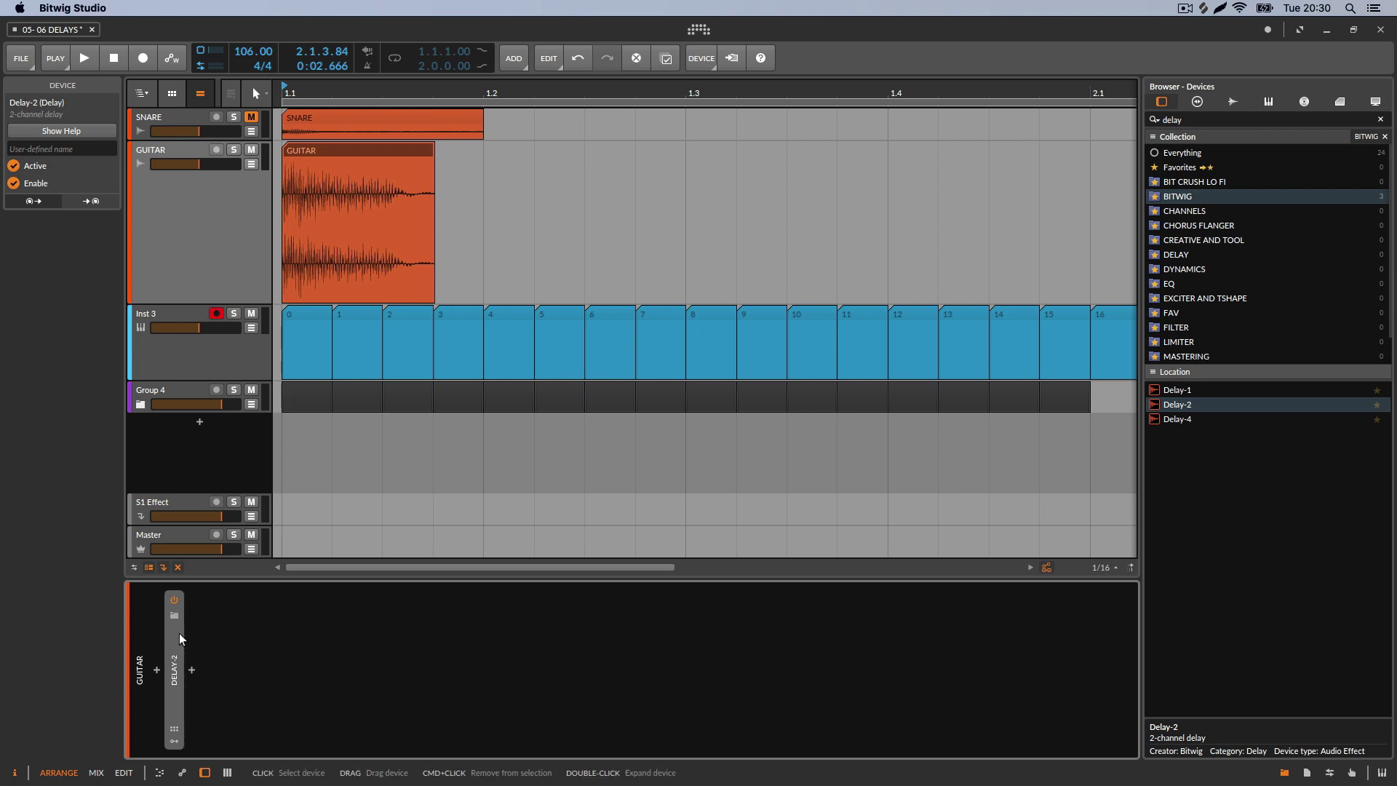
Add Delay-4 after Delay-2 on the GUITAR track and expand Delay-2 beside it
{"action": "left_click", "coordinate": [1184, 419]}
{"action": "mouse_move", "coordinate": [1191, 424]}
{"action": "left_mouse_down"}
{"action": "mouse_move", "coordinate": [1004, 524]}
{"action": "mouse_move", "coordinate": [530, 648]}
{"action": "left_mouse_up"}
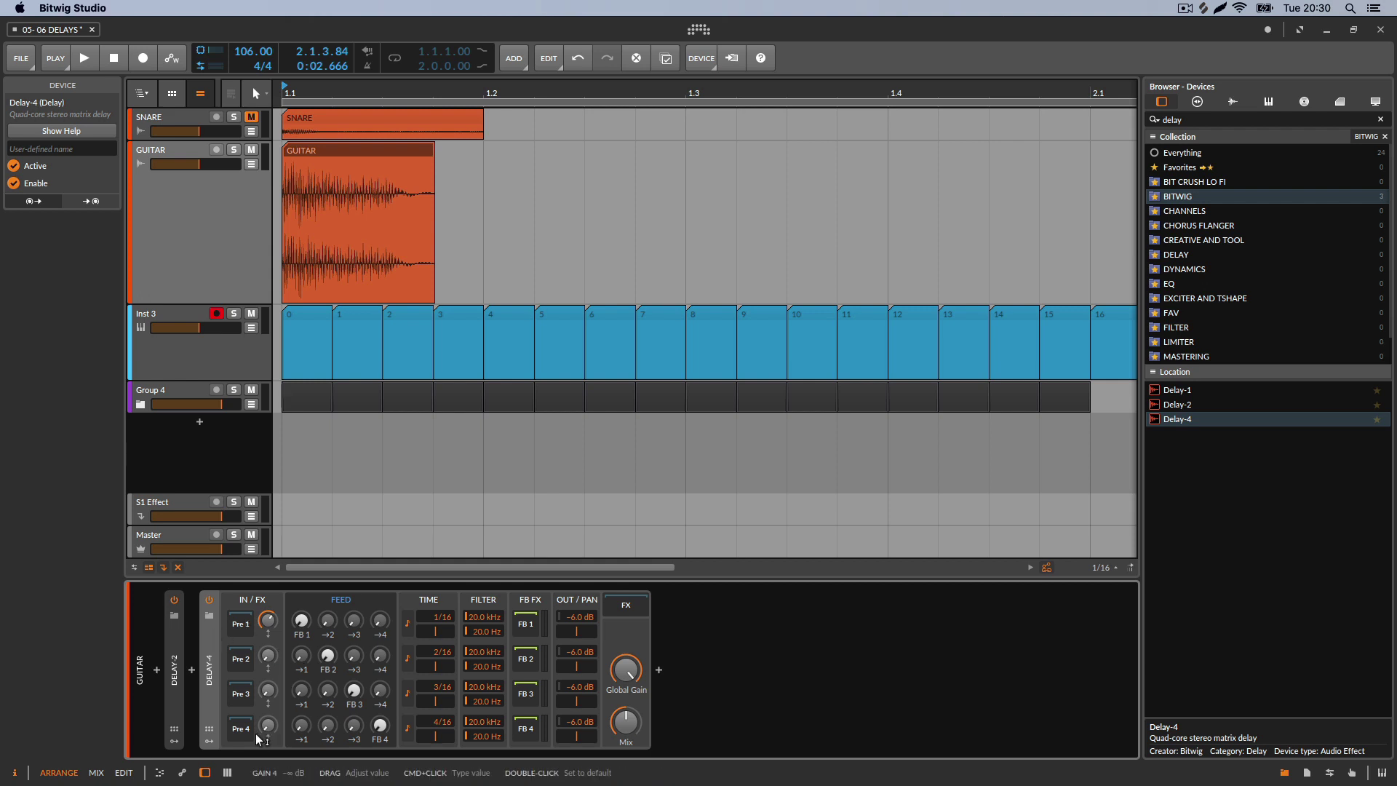
{"action": "key", "text": "Left"}
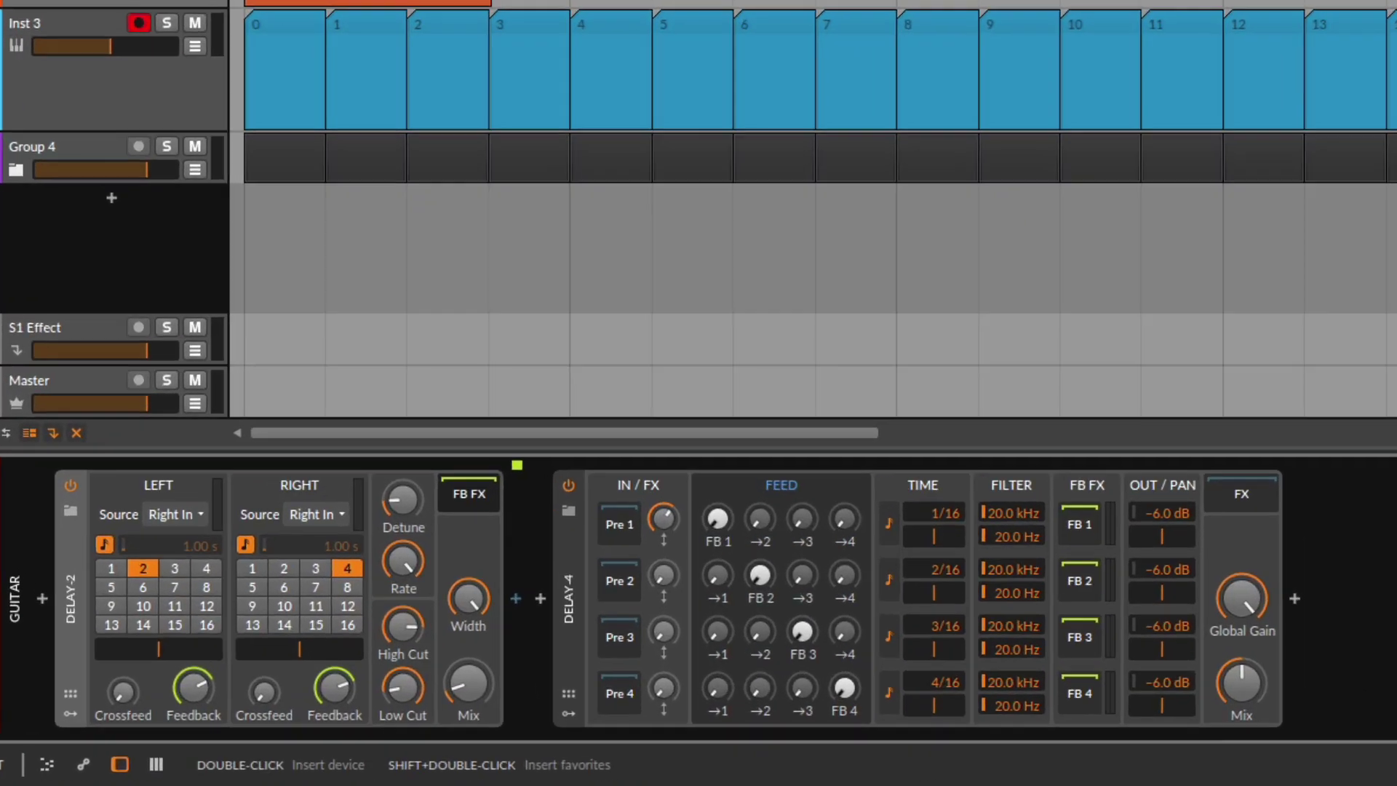
Set Delay-2's right-to-left Crossfeed to about -9.3 dB and raise Delay-4's first-line feeds into lines 2, 3 and 4
{"action": "left_click_drag", "start_coordinate": [718, 519], "coordinate": [785, 499]}
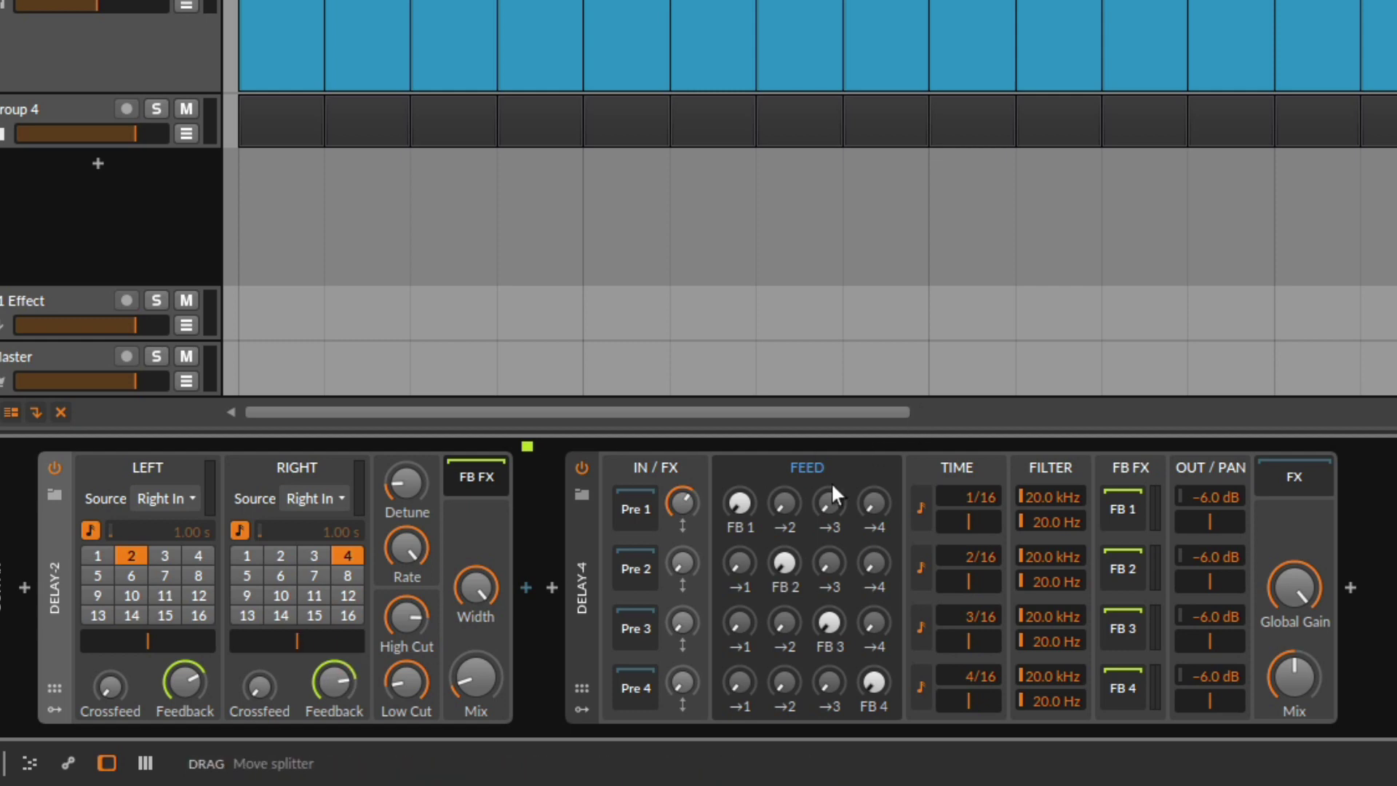
{"action": "left_click_drag", "start_coordinate": [258, 686], "coordinate": [258, 662]}
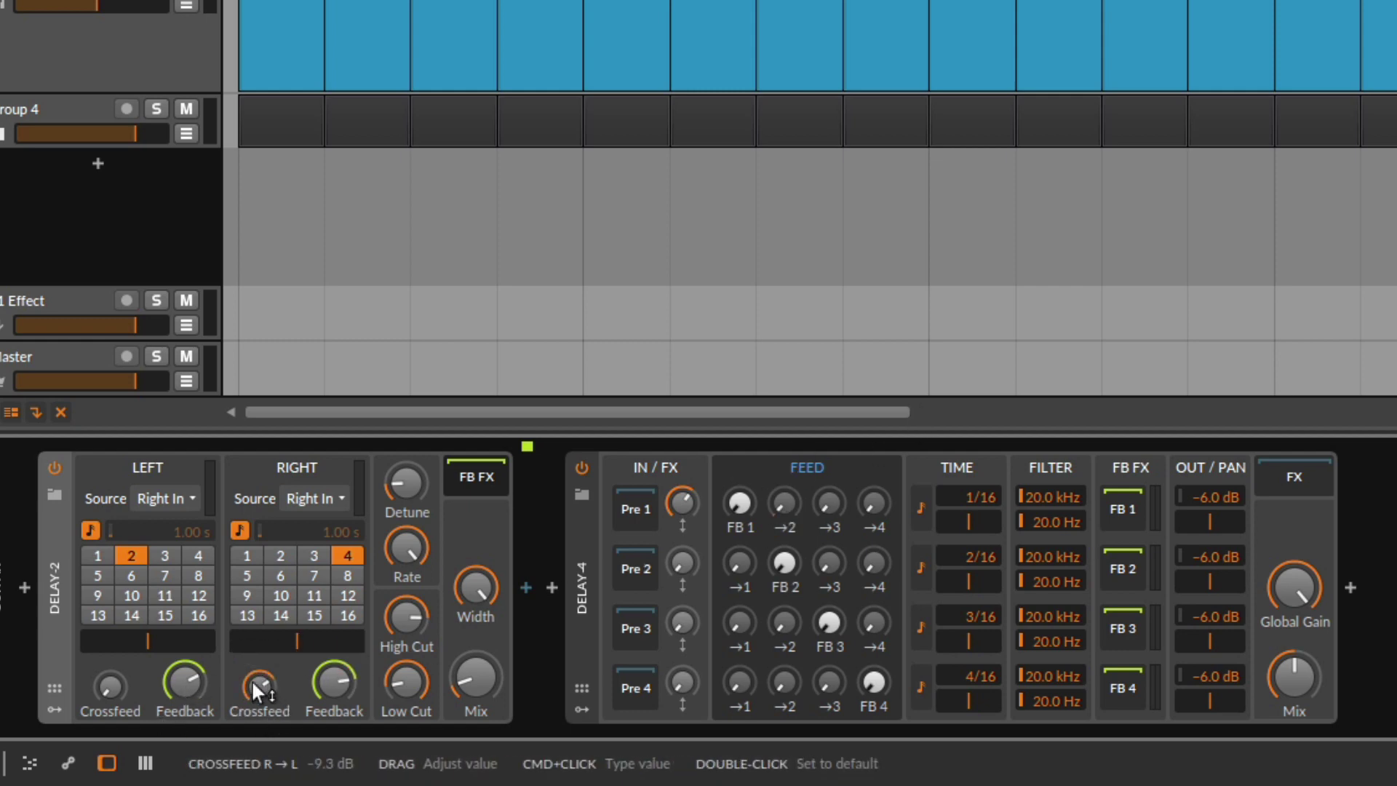
{"action": "left_click_drag", "start_coordinate": [784, 503], "coordinate": [872, 480]}
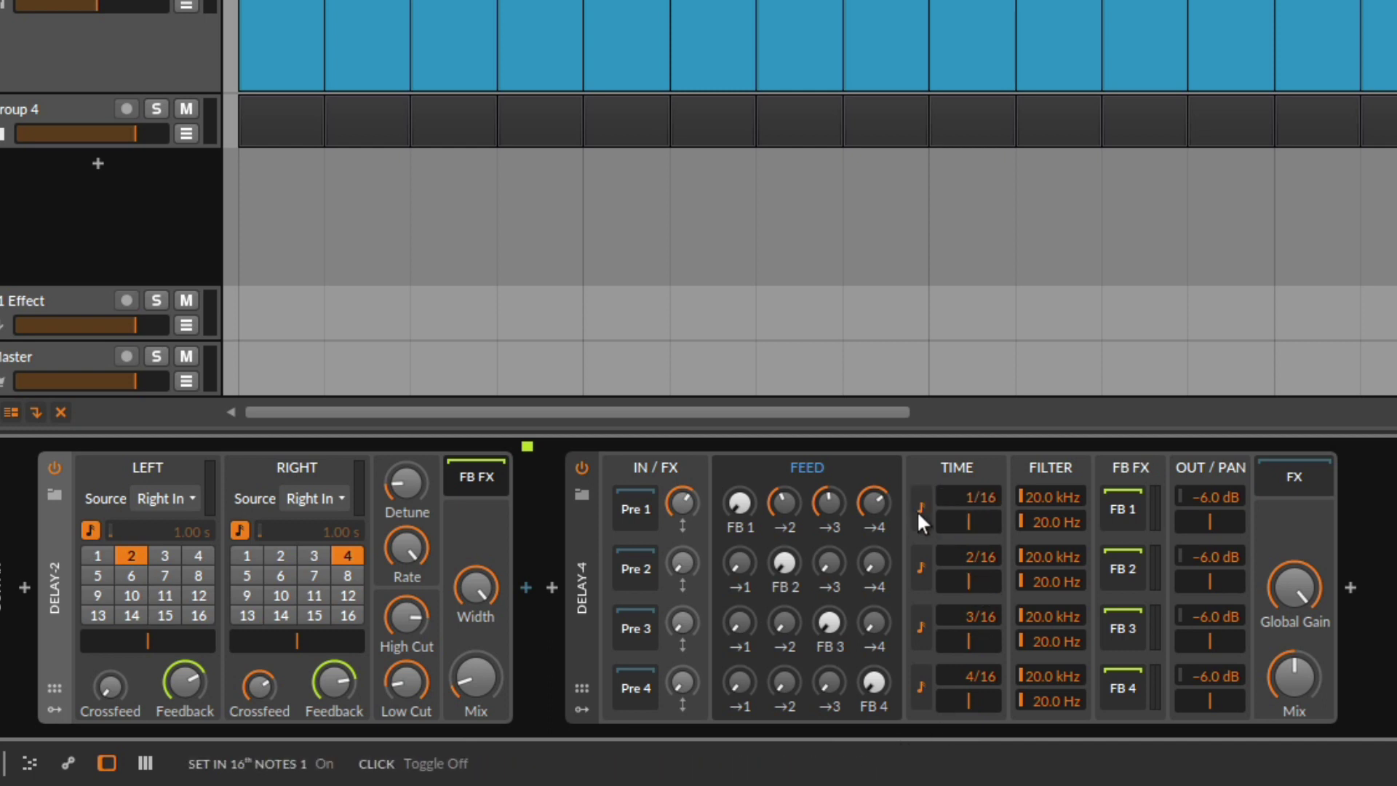
Pan the output of Delay-4's first line slightly left and remove Delay-2 from the GUITAR track's device chain
{"action": "mouse_move", "coordinate": [968, 522]}
{"action": "left_mouse_down"}
{"action": "mouse_move", "coordinate": [968, 561]}
{"action": "mouse_move", "coordinate": [968, 522]}
{"action": "left_mouse_up"}
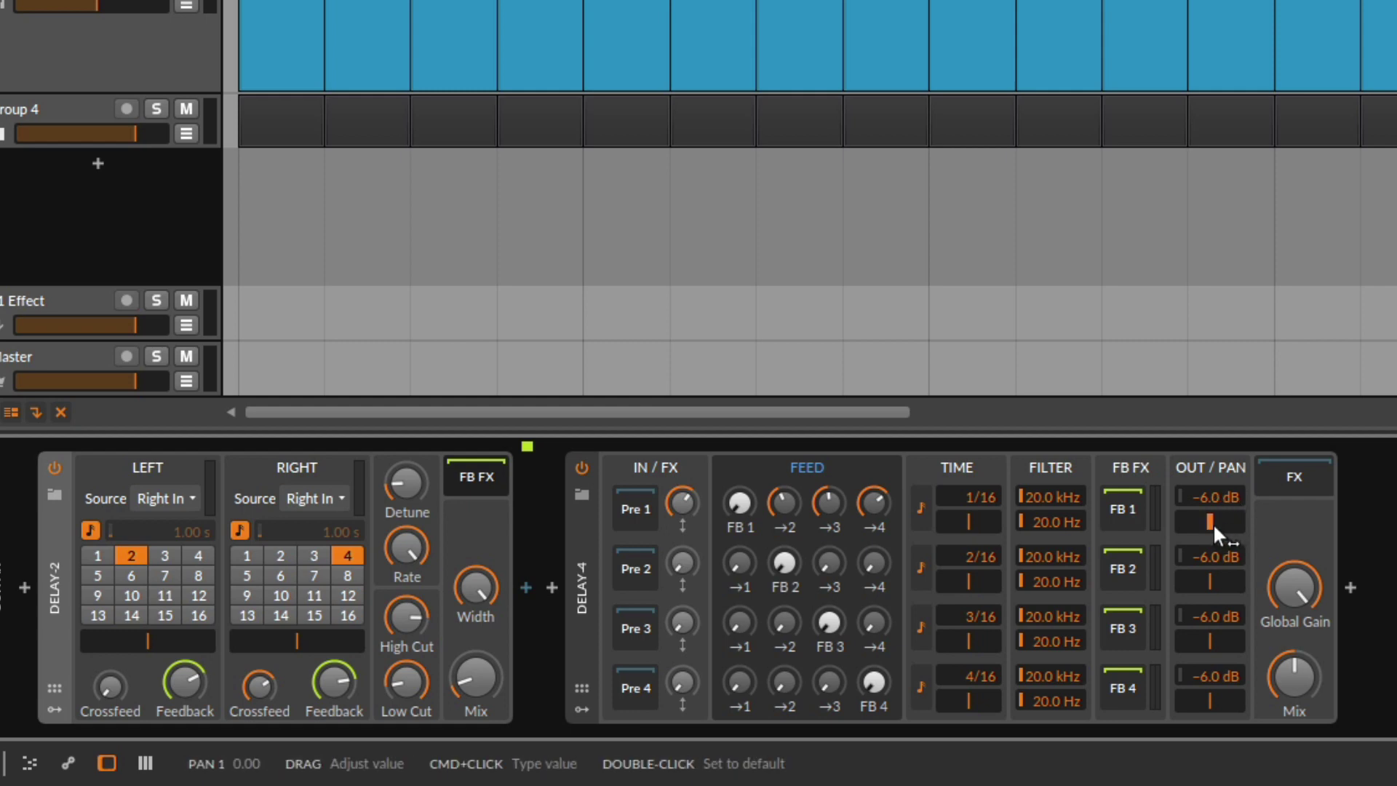
{"action": "left_click_drag", "start_coordinate": [1213, 523], "coordinate": [1203, 518]}
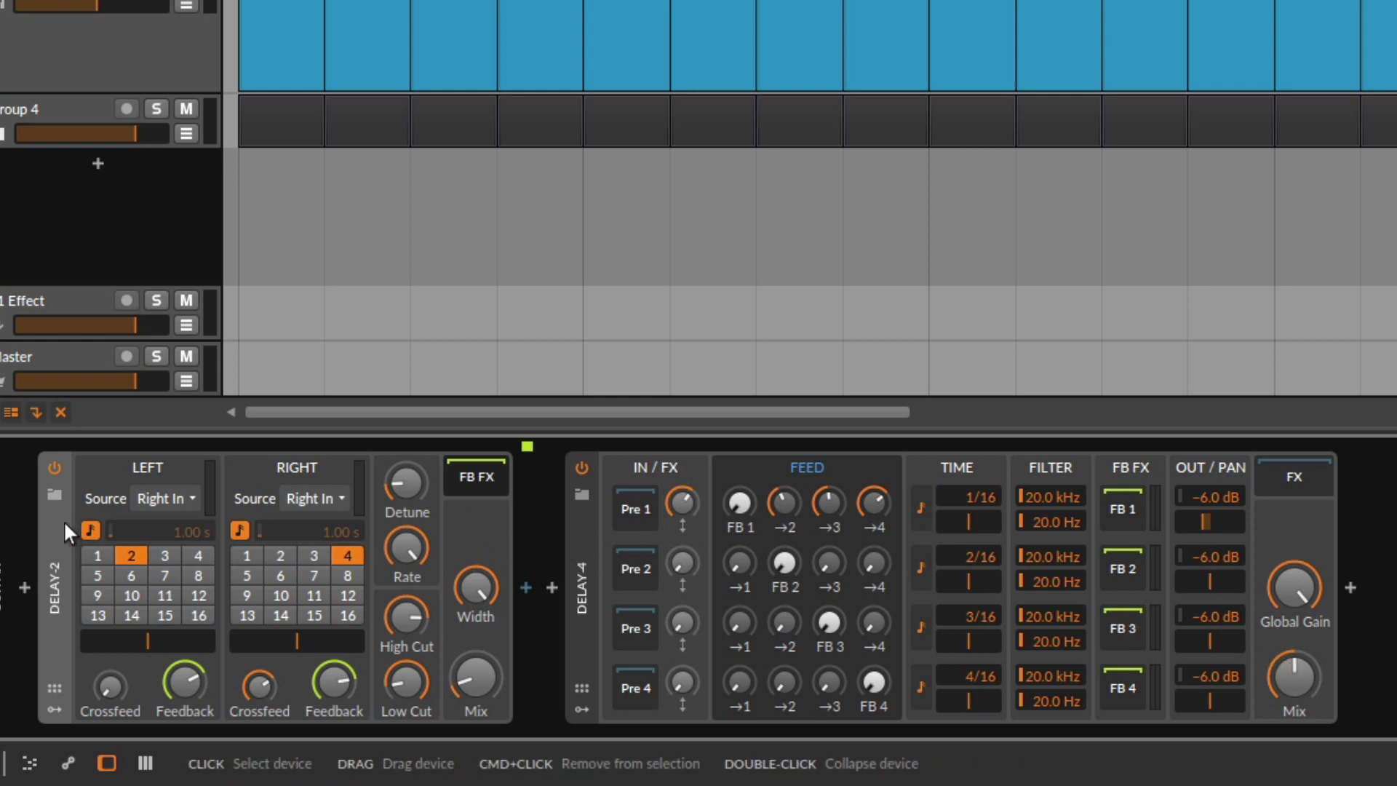
{"action": "key", "text": "Delete"}
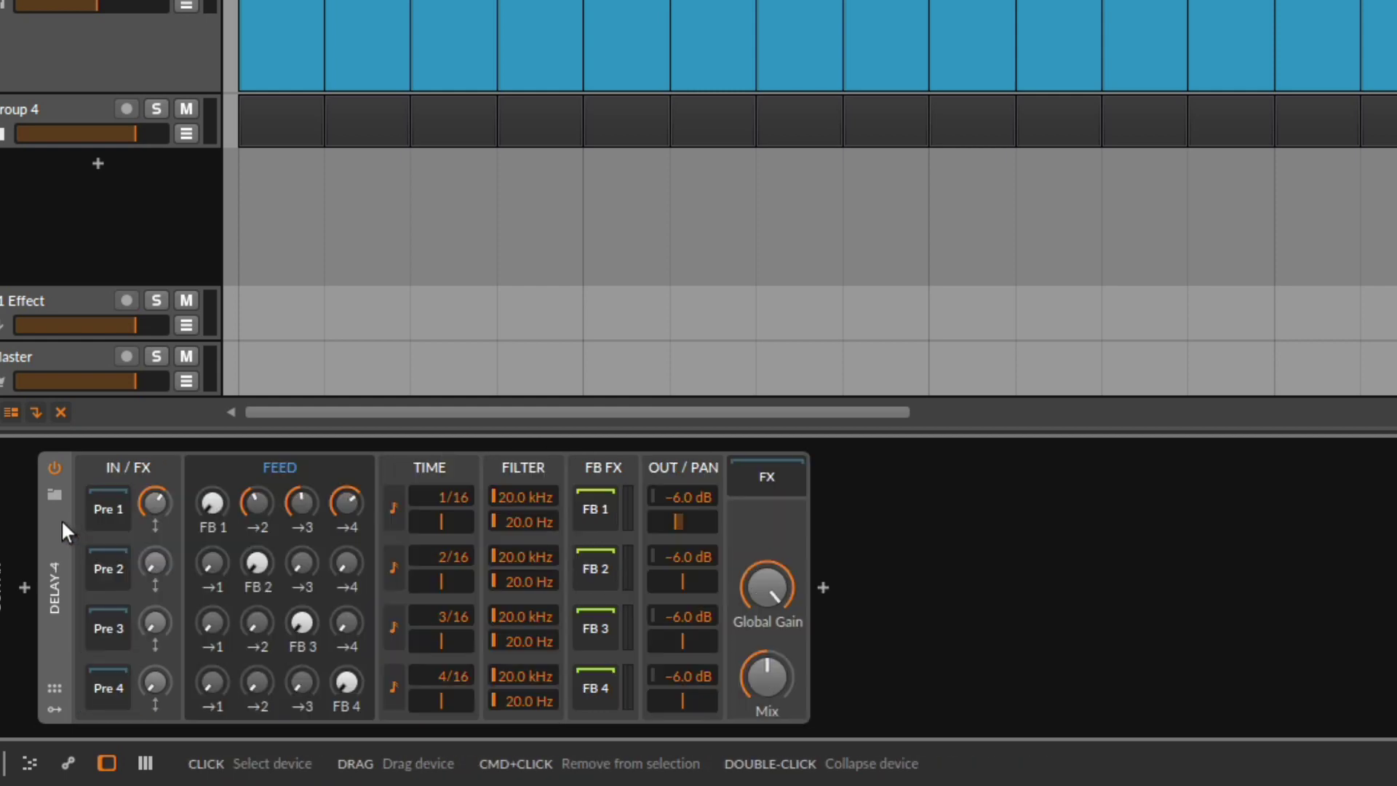